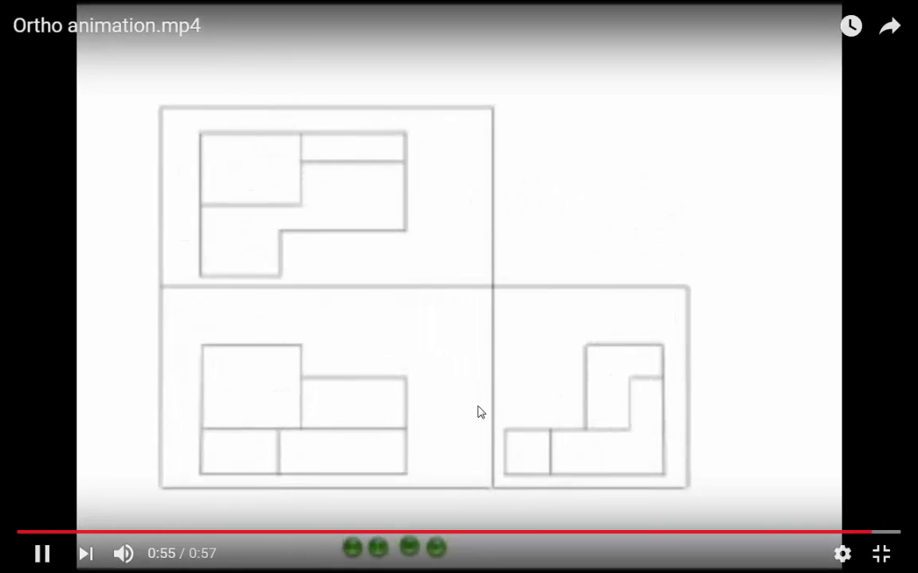
# Leave the full-screen orthographic projection animation and switch to the AutoCAD drawing 01 Multi-view 3 view 01 Key
pyautogui.click(470, 416)
pyautogui.press('Escape')
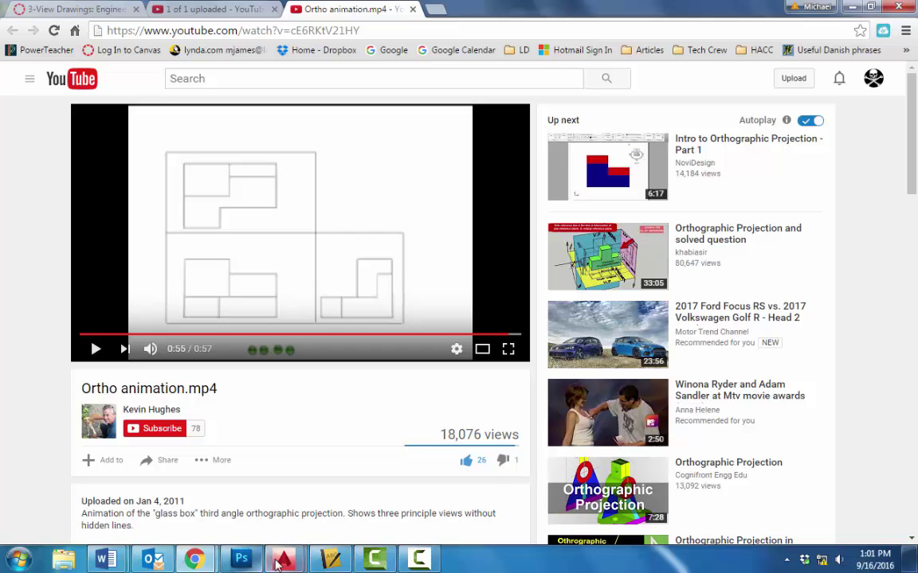
pyautogui.moveTo(278, 562)
pyautogui.click(311, 436)
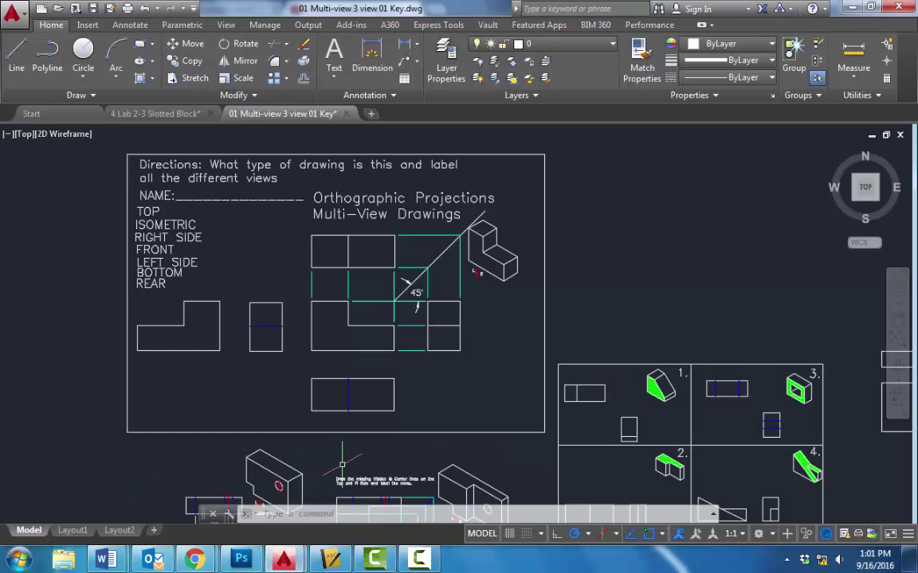
# Move the FRONT label from the word list to just below the L-shaped front view
pyautogui.scroll(3, 345, 340)
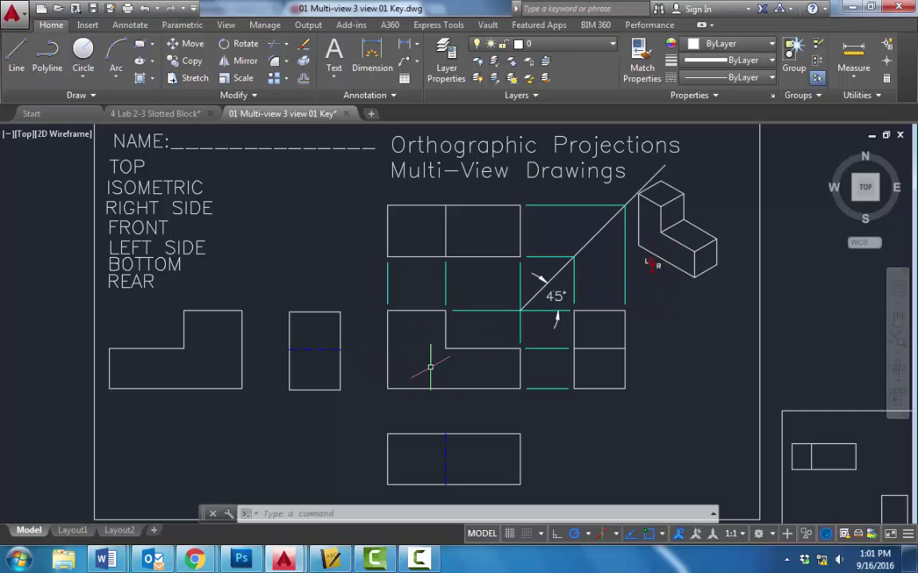
pyautogui.click(120, 227)
pyautogui.click(108, 224)
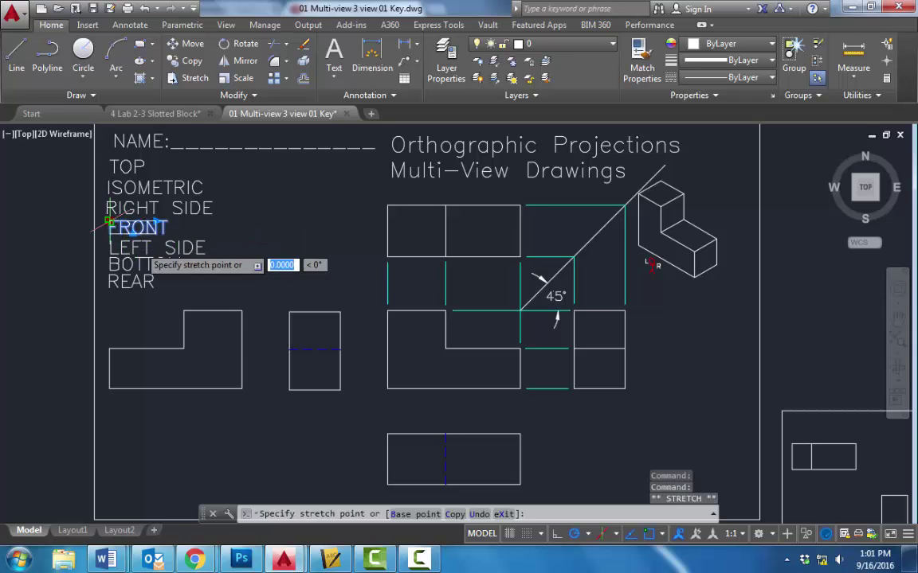
pyautogui.click(410, 396)
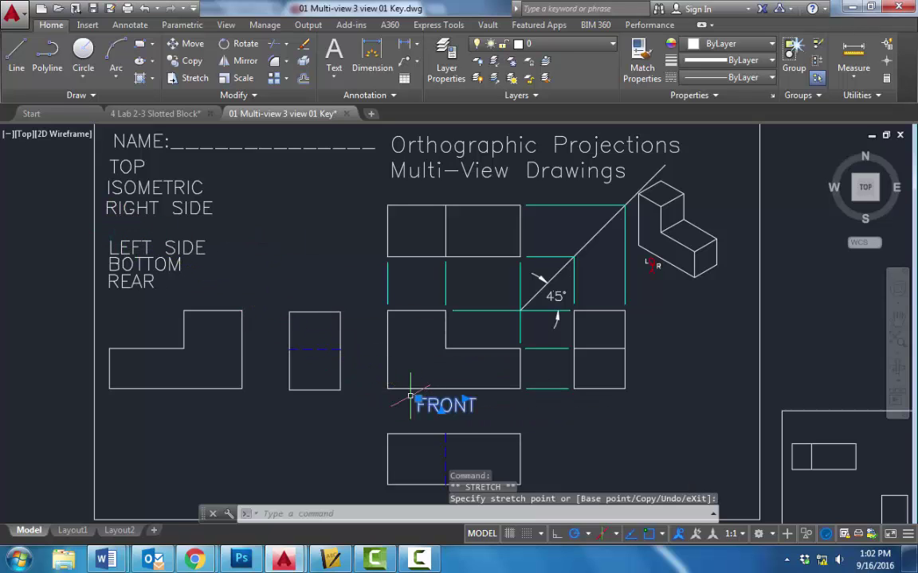
pyautogui.press('Escape')
pyautogui.press('Escape')
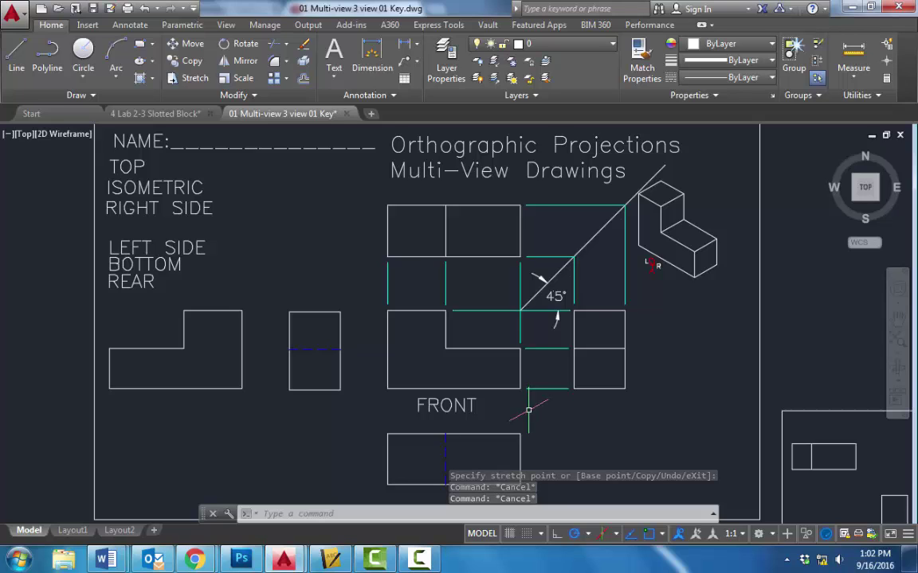
pyautogui.click(134, 164)
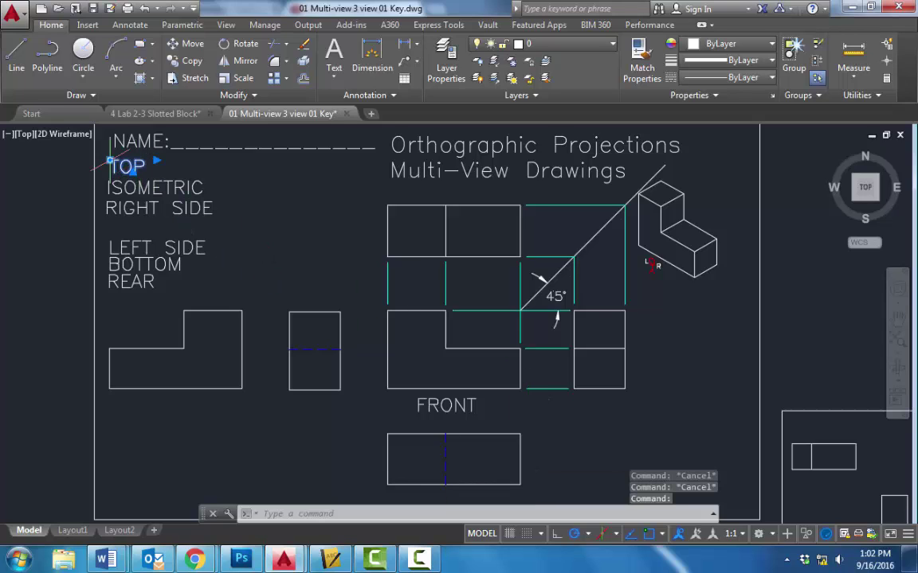
pyautogui.click(110, 162)
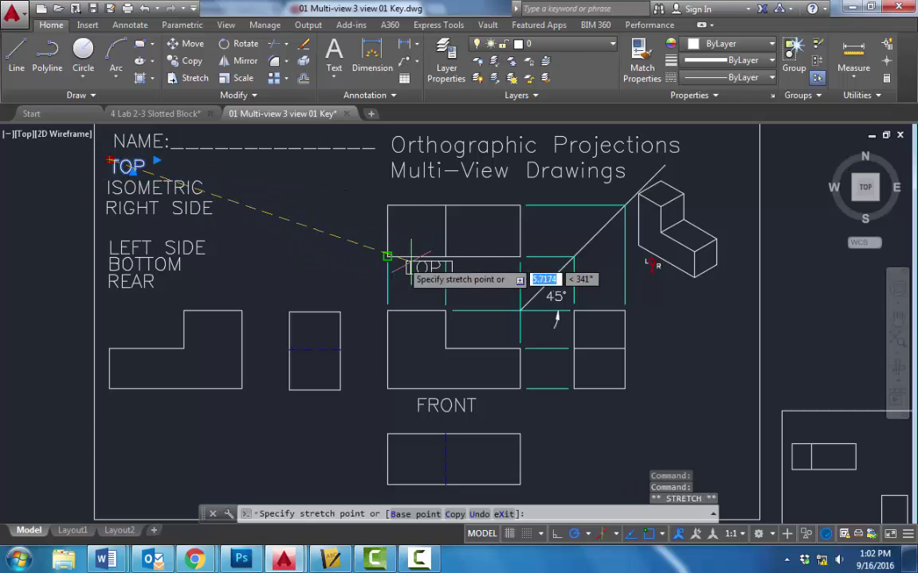
pyautogui.press('Escape')
pyautogui.press('Escape')
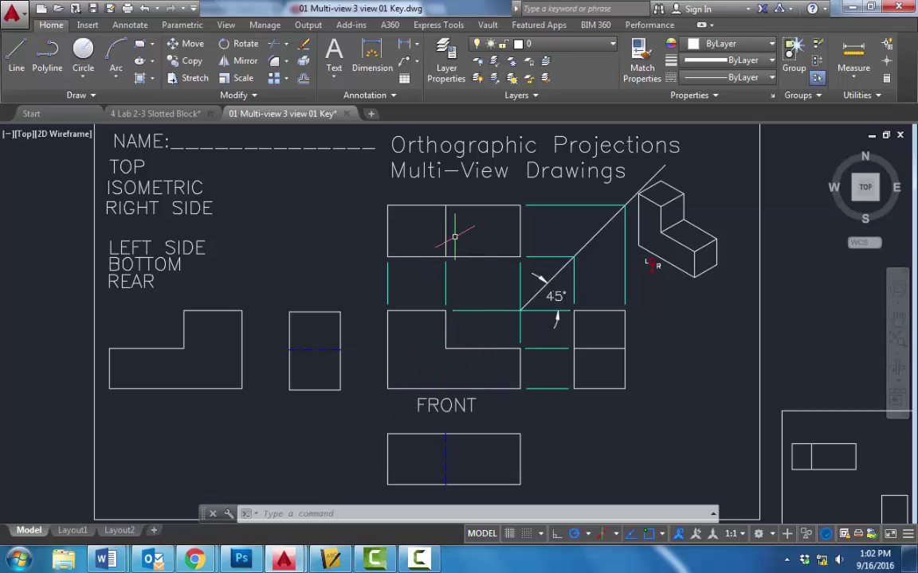
# Move the TOP label from the word list to the space centred below the top view
pyautogui.click(111, 163)
pyautogui.click(110, 161)
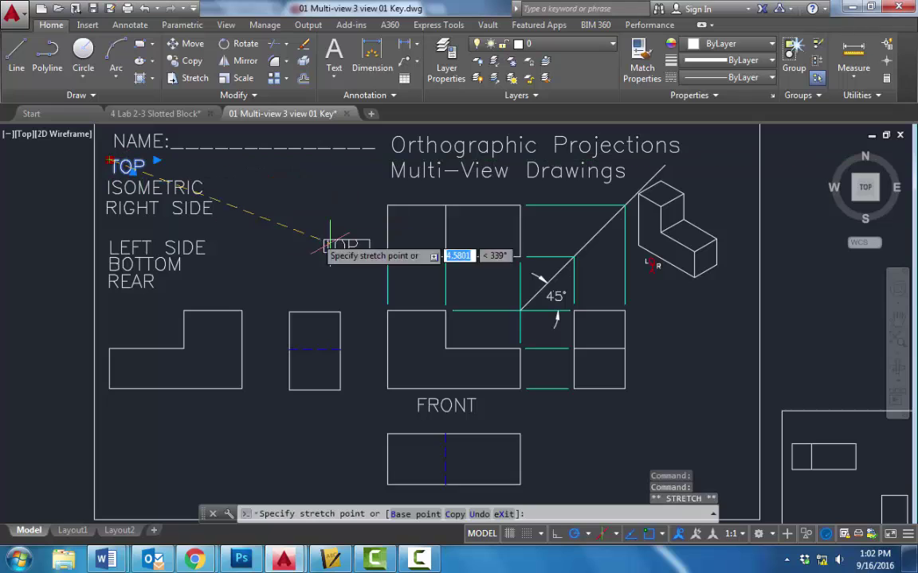
pyautogui.click(388, 257)
pyautogui.press('Escape')
pyautogui.press('Escape')
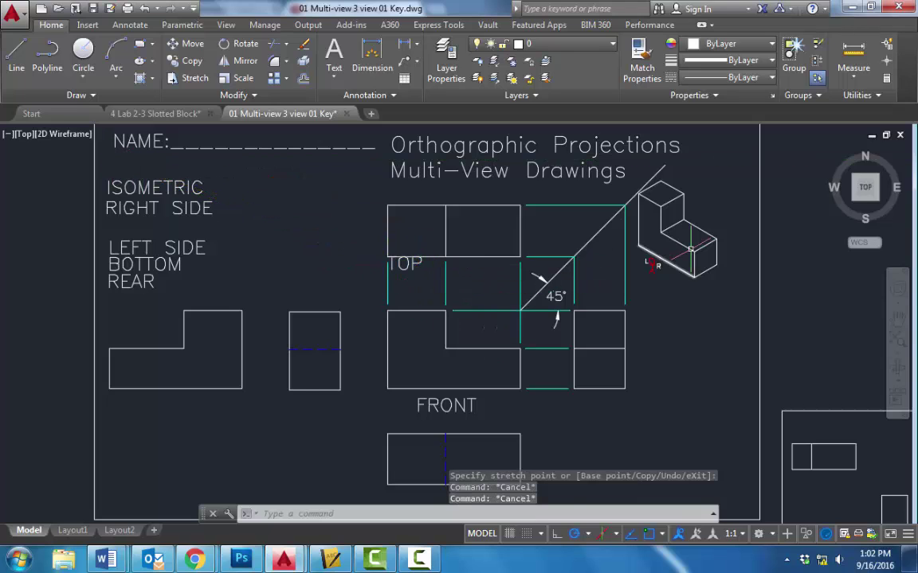
pyautogui.click(382, 262)
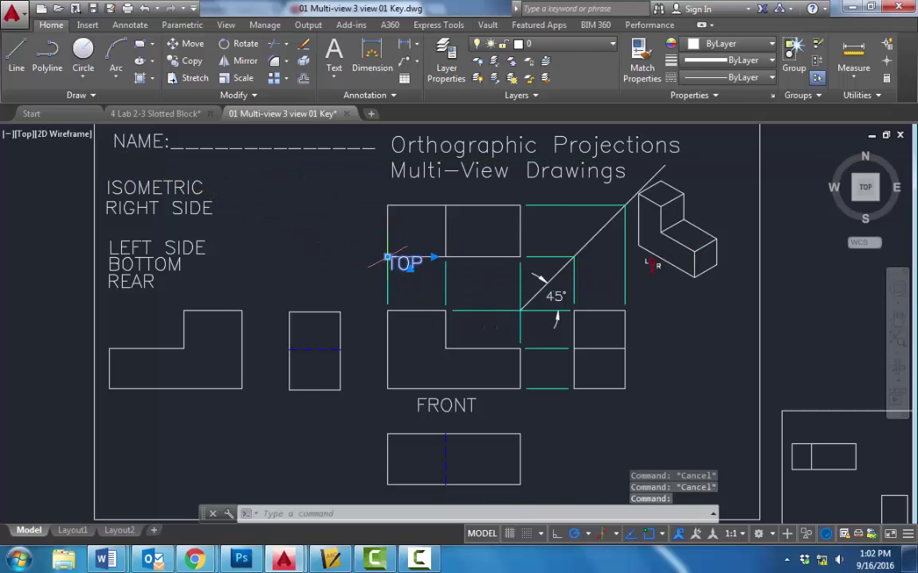
pyautogui.click(386, 257)
pyautogui.click(424, 274)
pyautogui.press('Escape')
pyautogui.press('Escape')
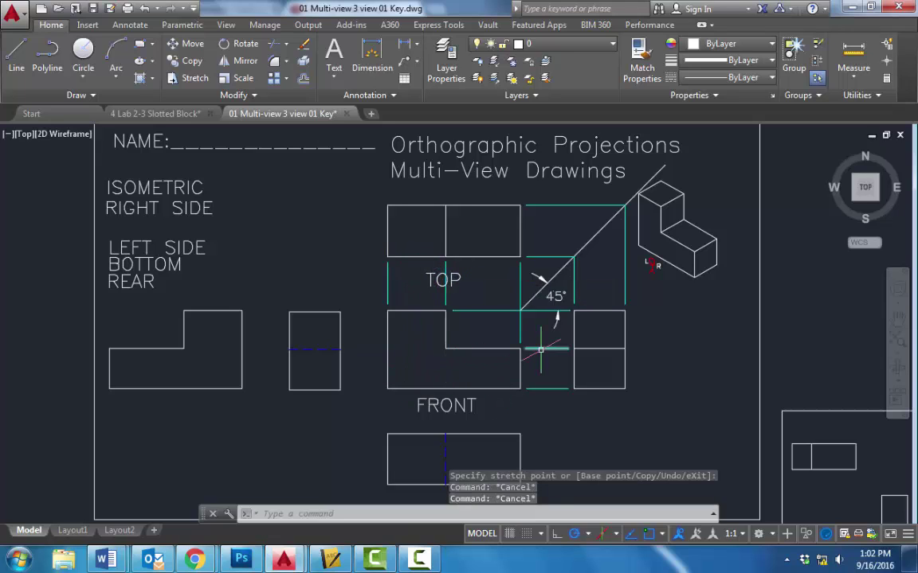
# Move the RIGHT SIDE label from the word list to just below the right side view, level with FRONT
pyautogui.moveTo(541, 349)
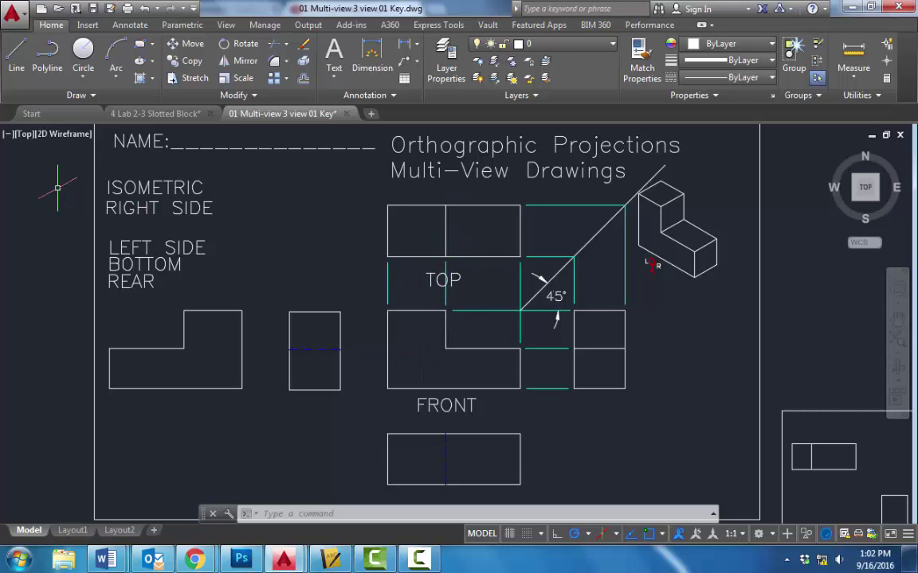
pyautogui.click(115, 209)
pyautogui.click(107, 200)
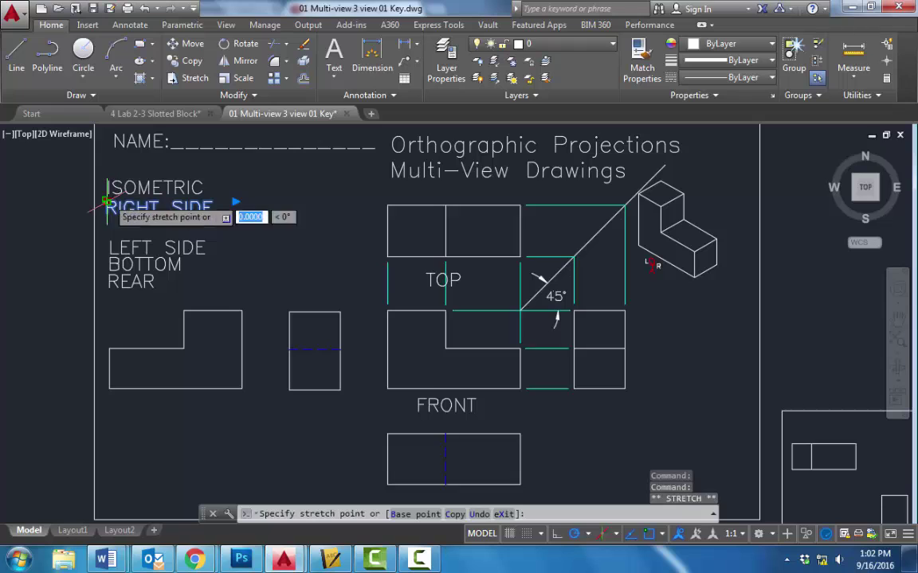
pyautogui.press('Escape')
pyautogui.press('Escape')
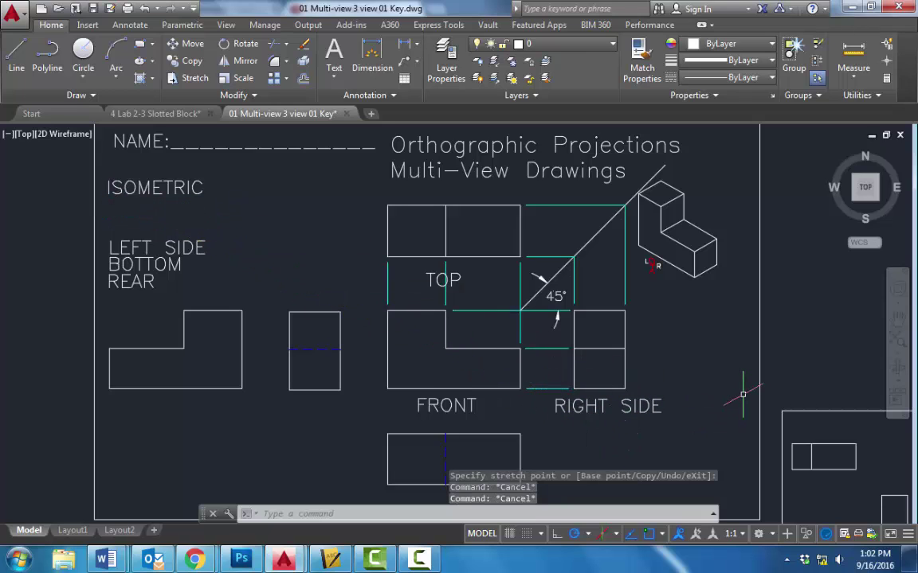
# Move the LEFT SIDE label from the word list to just below the left side view, level with FRONT
pyautogui.click(197, 240)
pyautogui.click(152, 247)
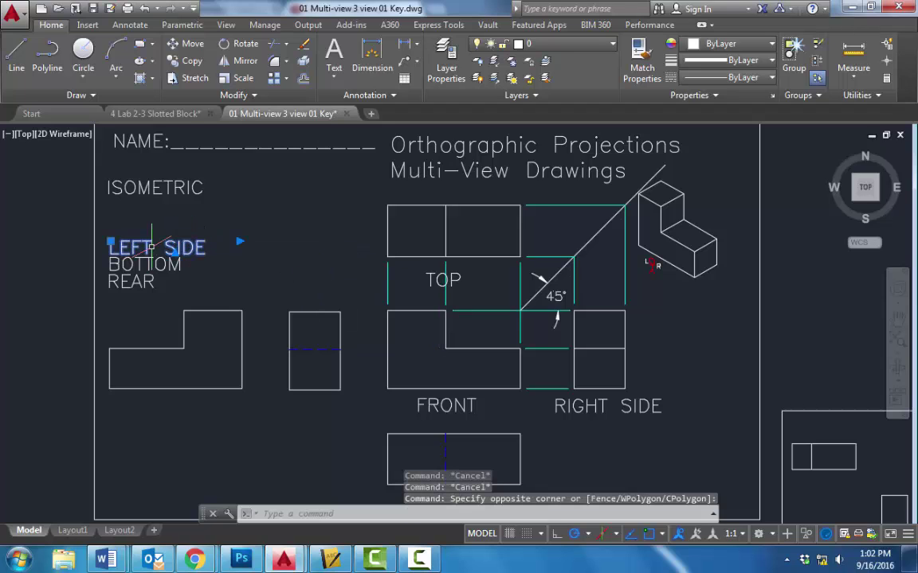
pyautogui.click(110, 240)
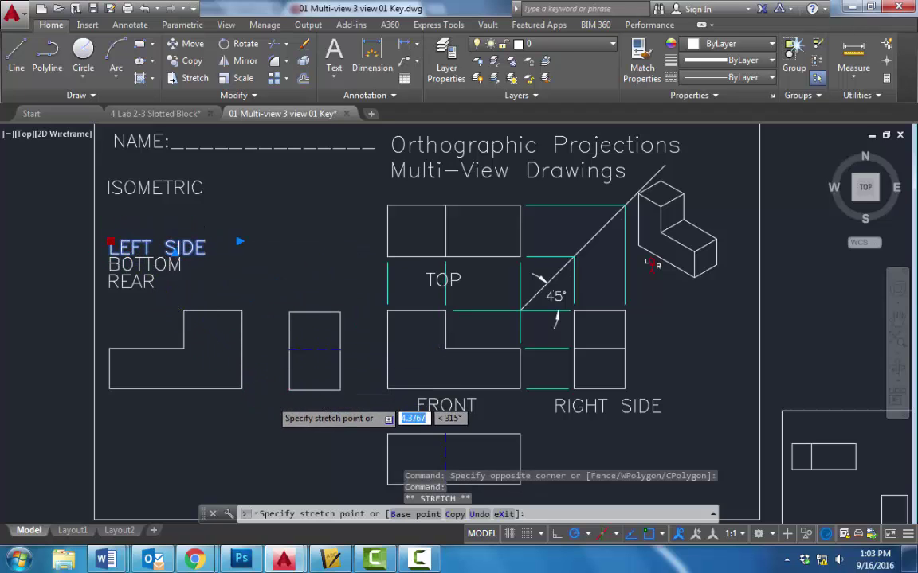
pyautogui.click(272, 398)
pyautogui.press('Escape')
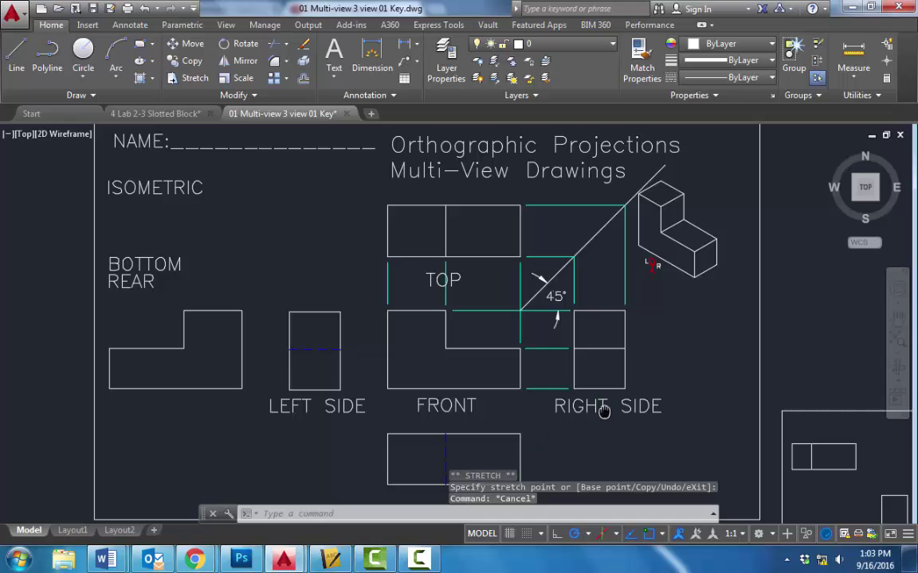
# Move the BOTTOM label from the word list to just below the bottom view, with object snap turned off
pyautogui.moveTo(604, 411); pyautogui.dragTo(591, 375, button='middle')
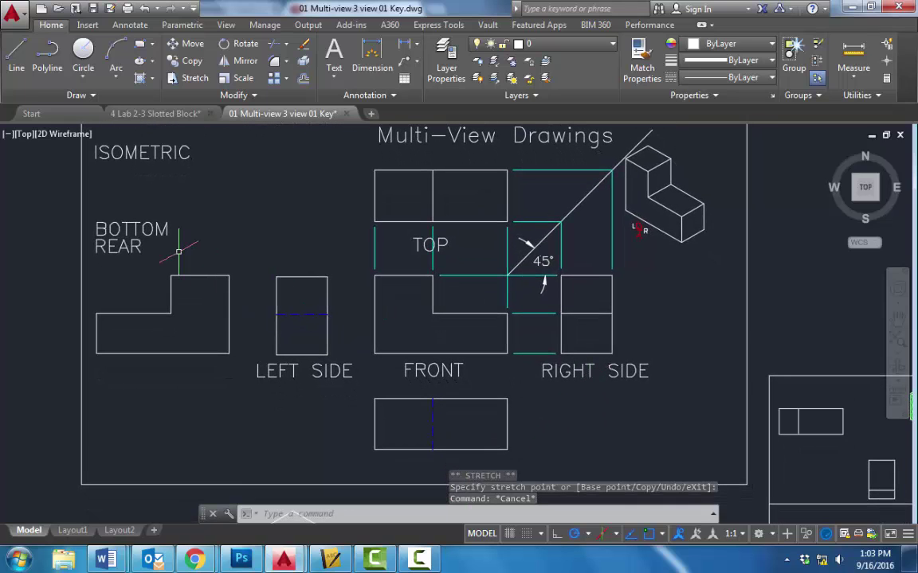
pyautogui.click(140, 213)
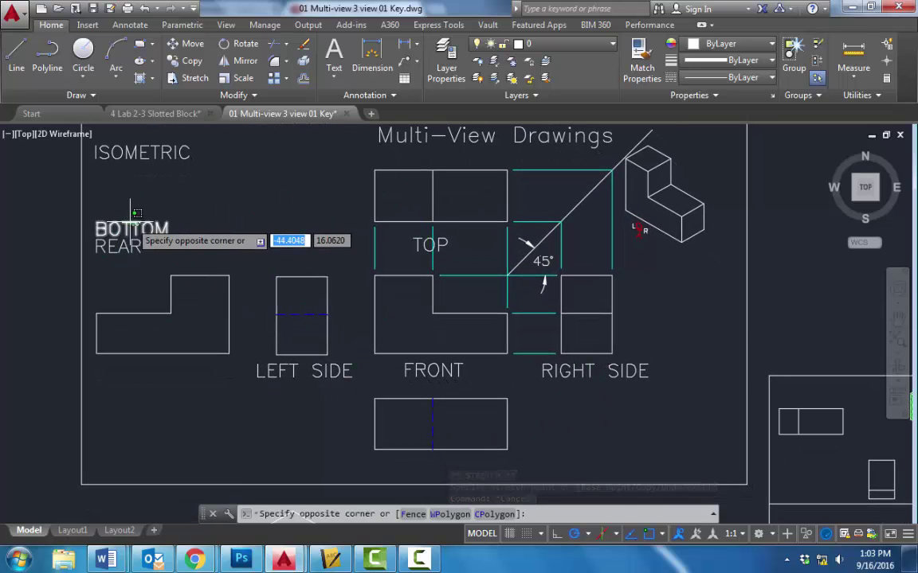
pyautogui.click(112, 218)
pyautogui.click(95, 224)
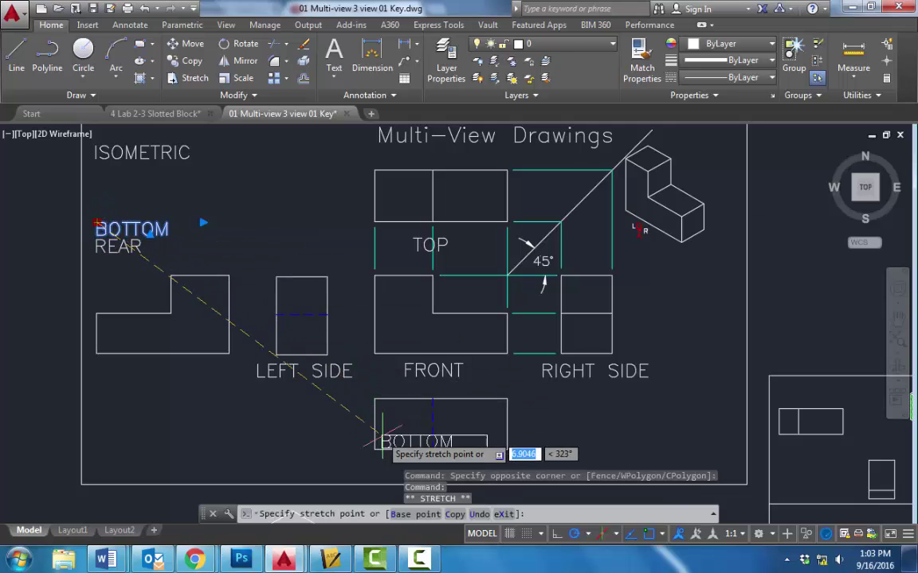
pyautogui.press('F3')
pyautogui.click(395, 458)
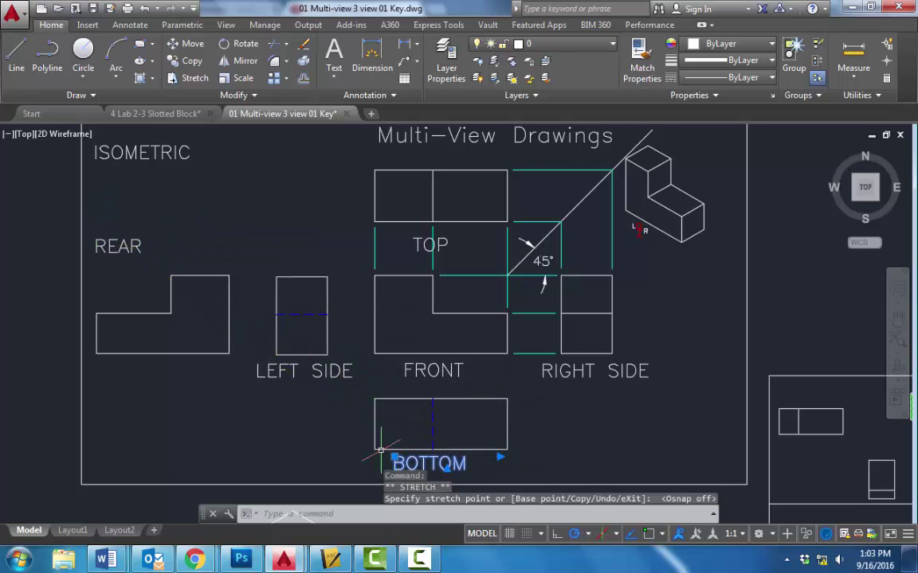
pyautogui.press('Escape')
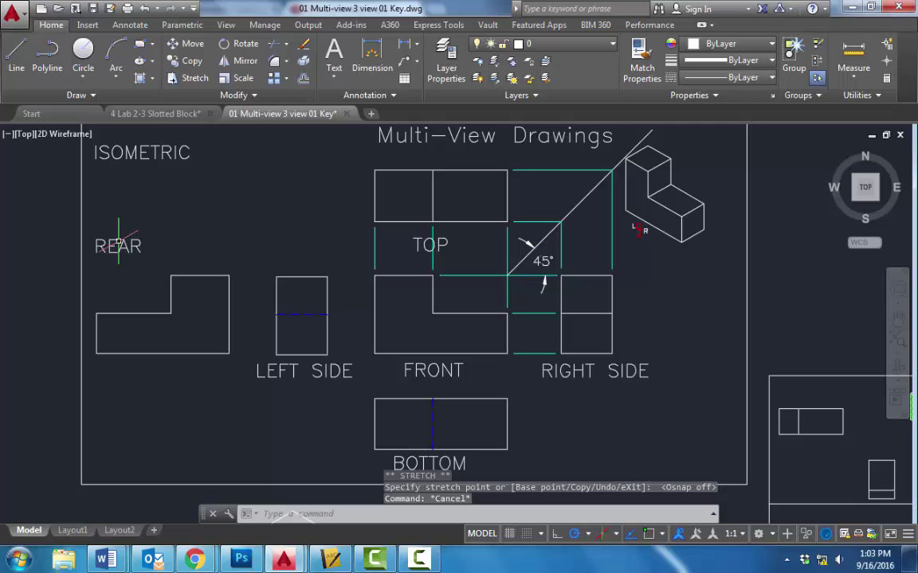
# Move the REAR label from the word list to just below the rear view, level with LEFT SIDE
pyautogui.click(118, 245)
pyautogui.click(97, 240)
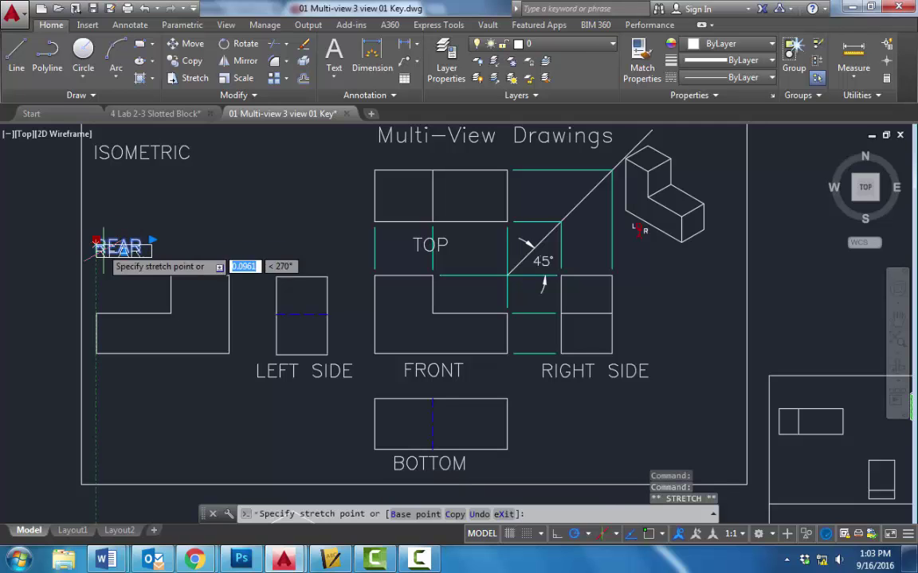
pyautogui.click(162, 374)
pyautogui.press('Escape')
pyautogui.press('Escape')
pyautogui.press('Escape')
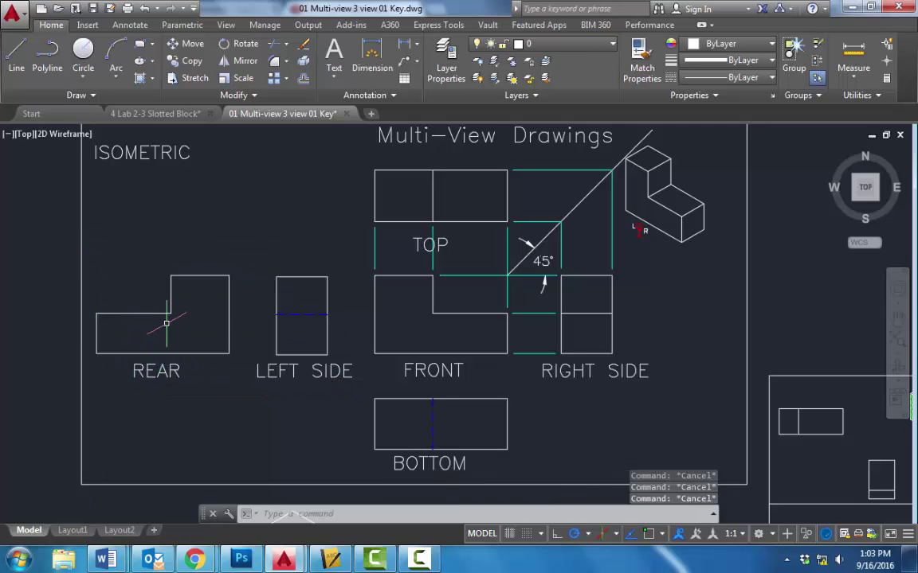
# Move the ISOMETRIC label from the word list to just below the isometric drawing of the block
pyautogui.moveTo(676, 357); pyautogui.dragTo(654, 359, button='middle')
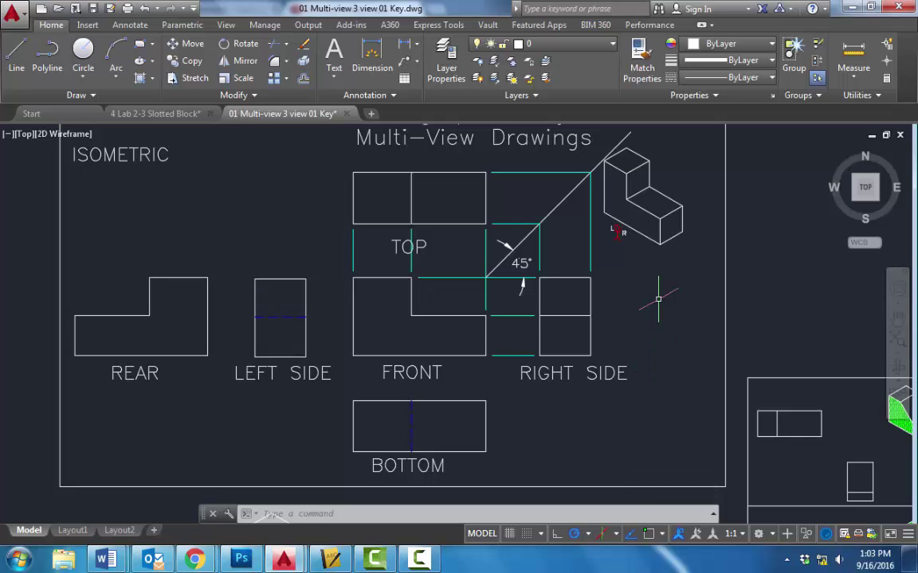
pyautogui.moveTo(651, 299); pyautogui.dragTo(637, 315, button='middle')
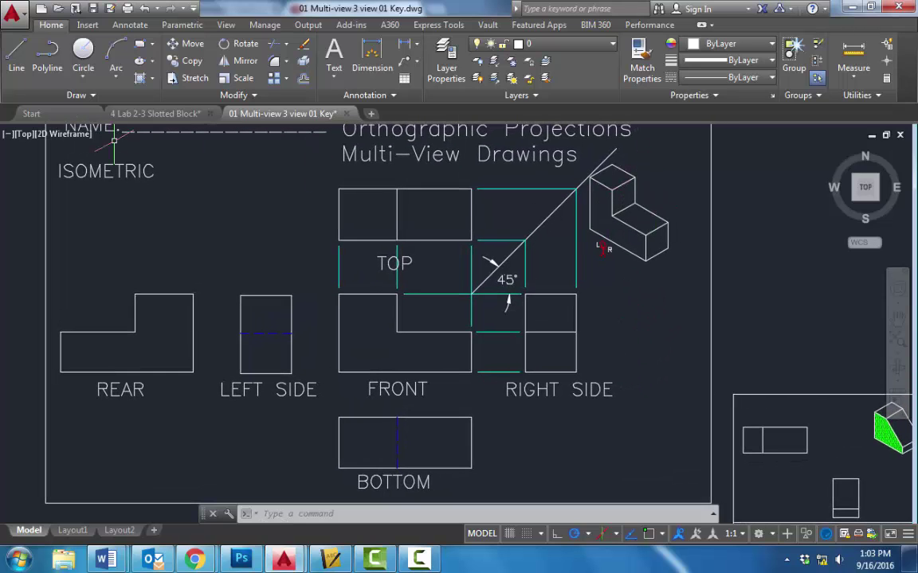
pyautogui.click(64, 169)
pyautogui.click(60, 166)
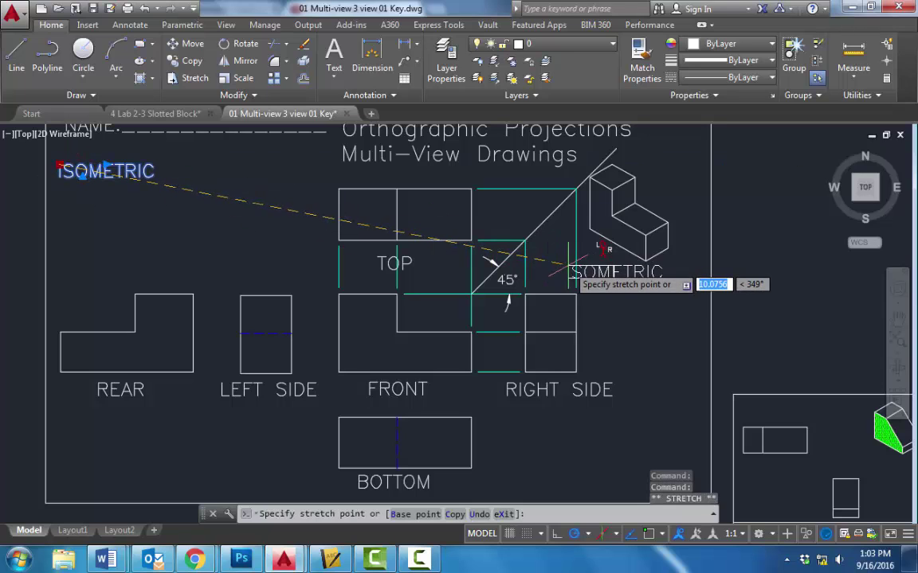
pyautogui.click(608, 273)
pyautogui.press('Escape')
pyautogui.press('Escape')
pyautogui.press('Escape')
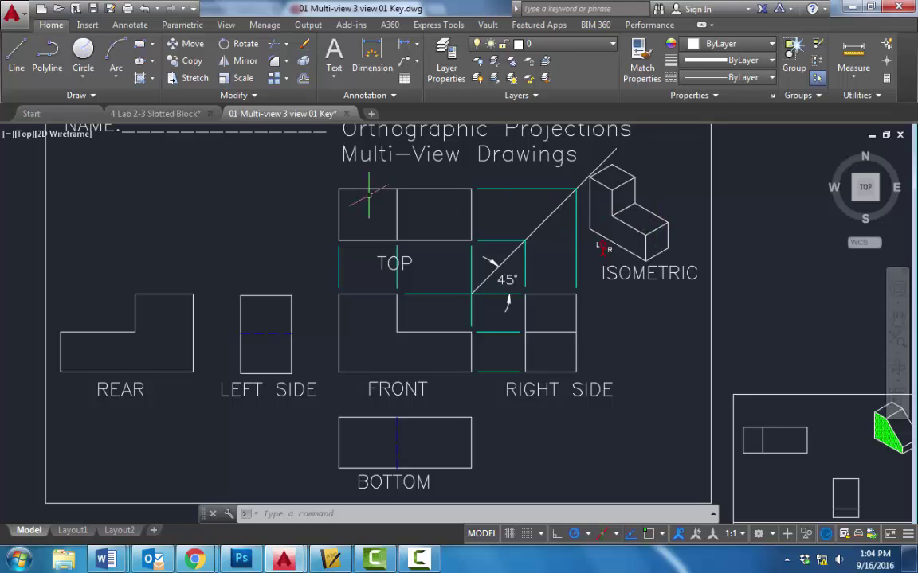
# Switch to the 4 Lab 2-3 Slotted Block drawing and bring all of its sheets into view
pyautogui.moveTo(139, 113)
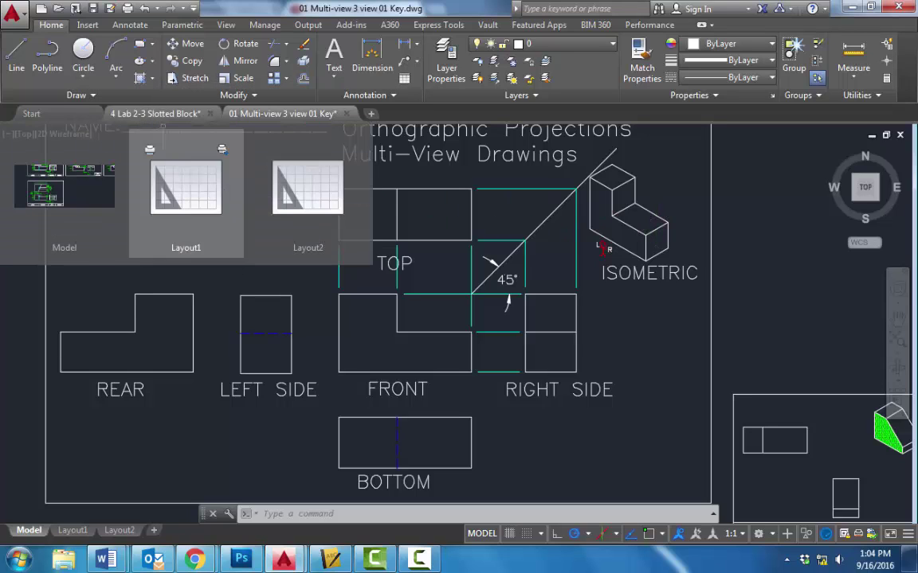
pyautogui.moveTo(324, 214); pyautogui.dragTo(315, 279, button='middle')
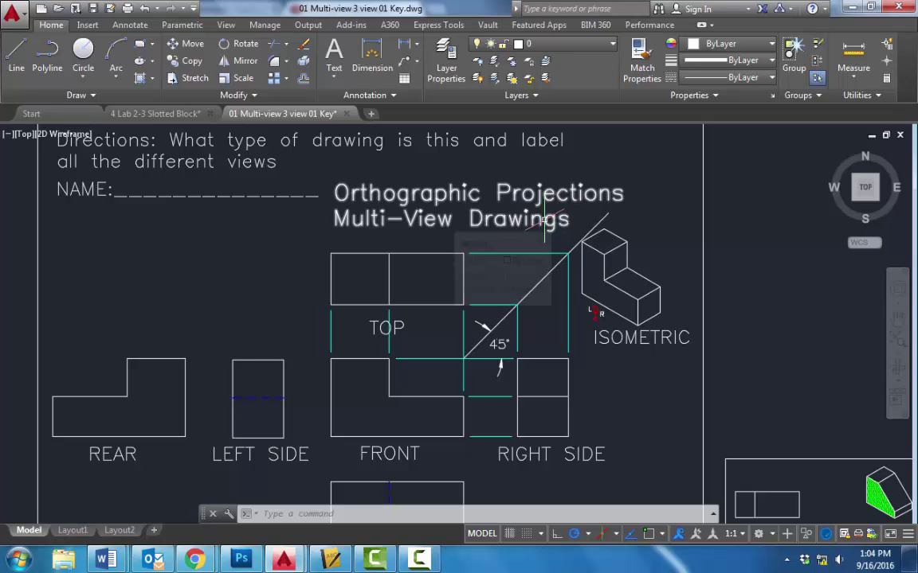
pyautogui.click(149, 115)
pyautogui.moveTo(151, 211)
pyautogui.mouseDown(button='middle')
pyautogui.moveTo(374, 310)
pyautogui.moveTo(448, 321)
pyautogui.mouseUp(button='middle')
pyautogui.scroll(2, 358, 218)
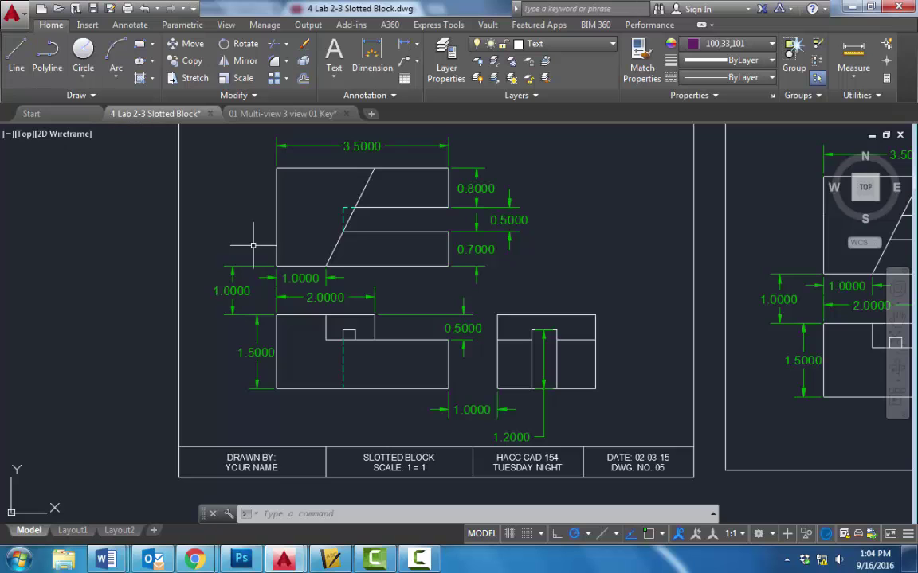
pyautogui.scroll(-4, 585, 171)
pyautogui.moveTo(590, 180); pyautogui.dragTo(342, 152, button='middle')
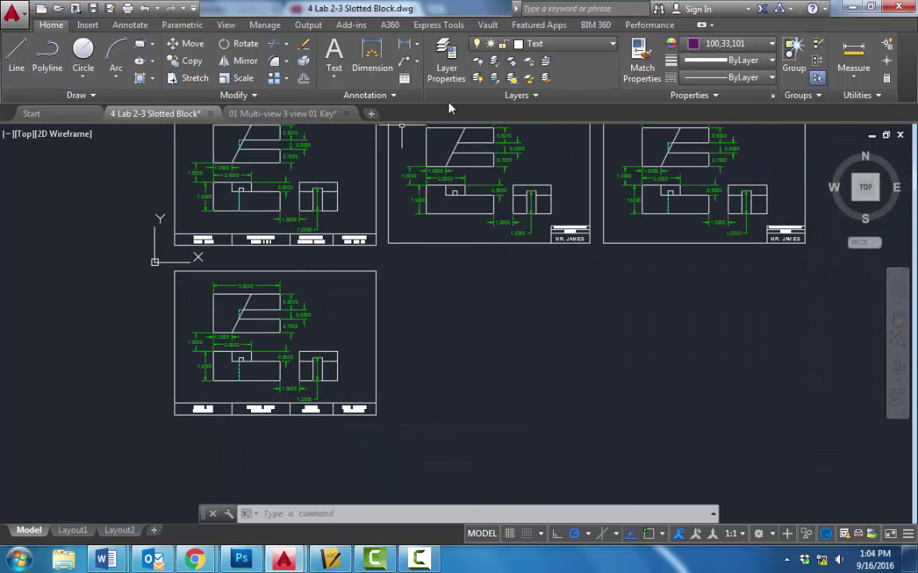
# Turn on the Construction layer and bring the lower sheet's views with their projection lines into view
pyautogui.click(542, 46)
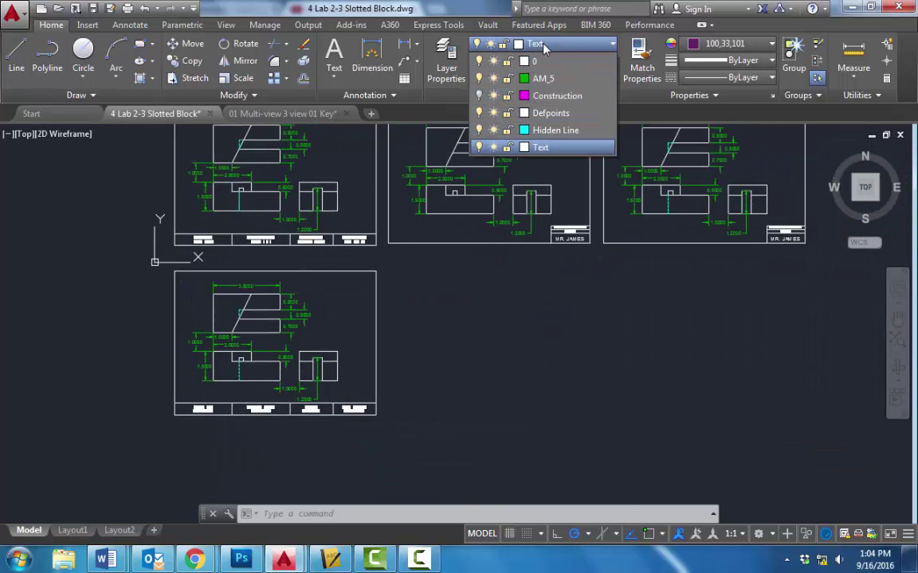
pyautogui.click(480, 99)
pyautogui.scroll(4, 245, 375)
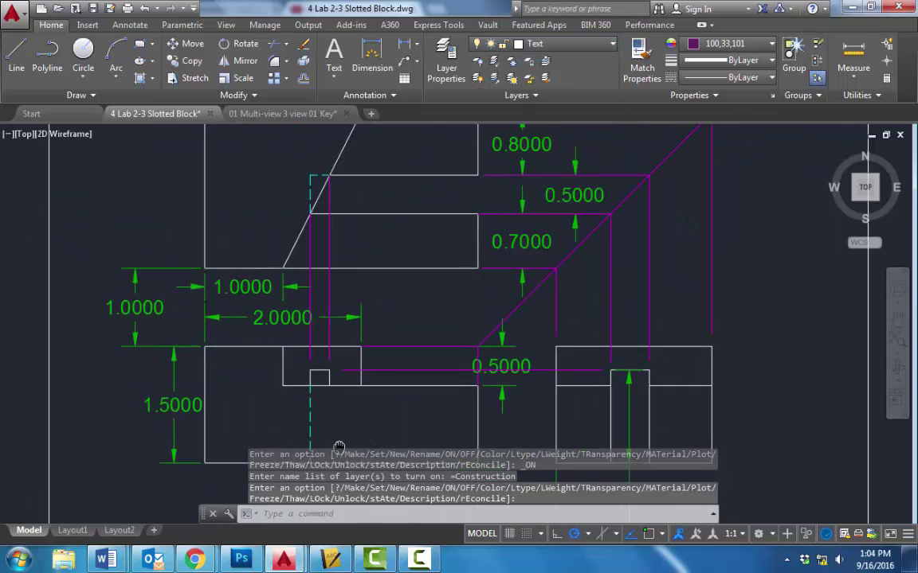
pyautogui.scroll(-2, 339, 446)
# Make Construction the current layer and set the object color to ByLayer
pyautogui.click(562, 46)
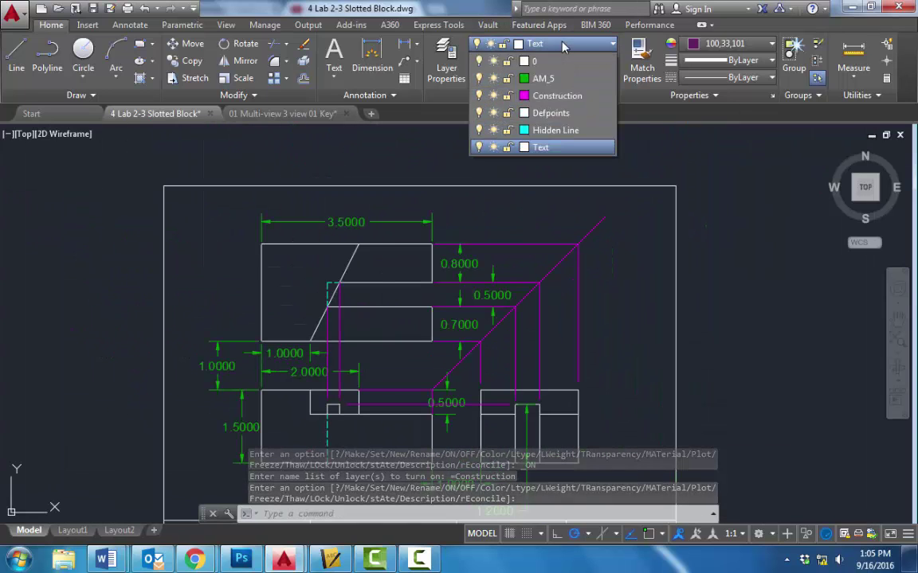
pyautogui.click(557, 96)
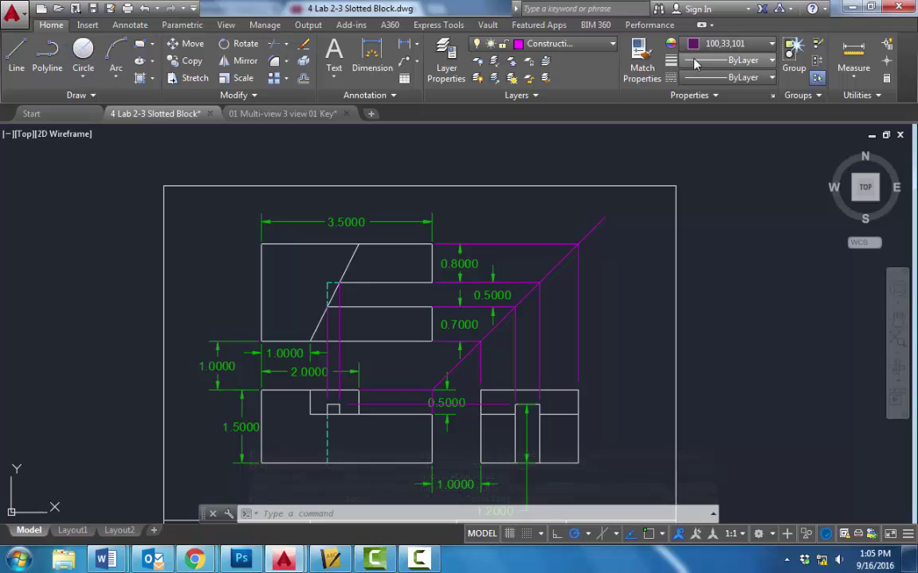
pyautogui.click(757, 46)
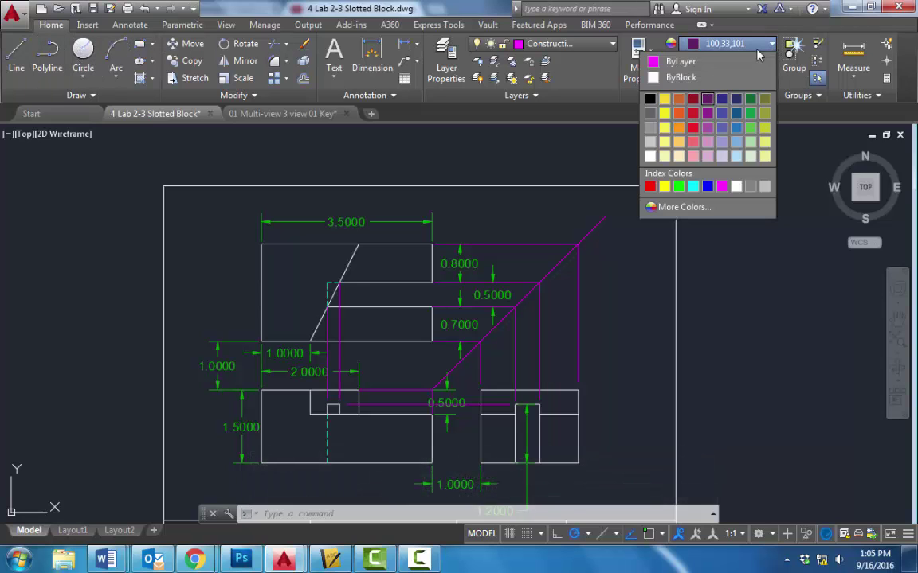
pyautogui.click(680, 62)
# With object snap on, draw a vertical construction line from the top view's lower-left corner to the front view's upper-left corner
pyautogui.click(17, 55)
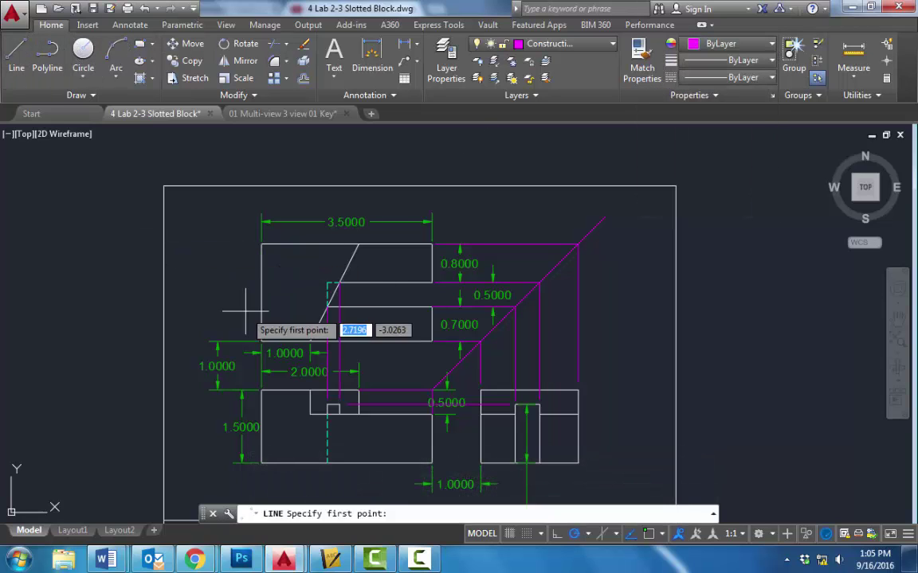
pyautogui.scroll(6, 263, 359)
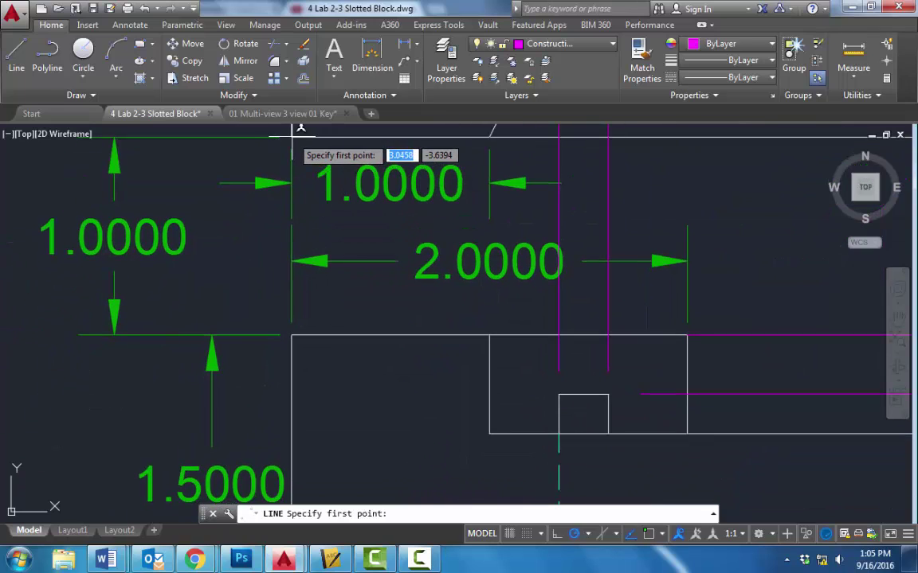
pyautogui.press('F3')
pyautogui.click(292, 137)
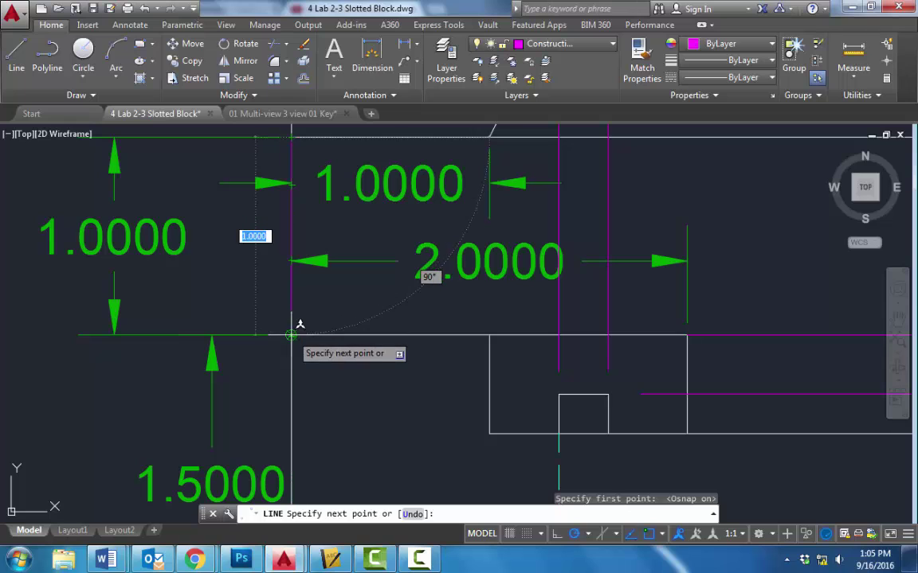
pyautogui.click(292, 335)
pyautogui.press('Return')
# Draw a vertical construction line from the top view's lower-right corner down to the start of the 45-degree miter line
pyautogui.scroll(-4, 411, 314)
pyautogui.moveTo(406, 315); pyautogui.dragTo(301, 336, button='middle')
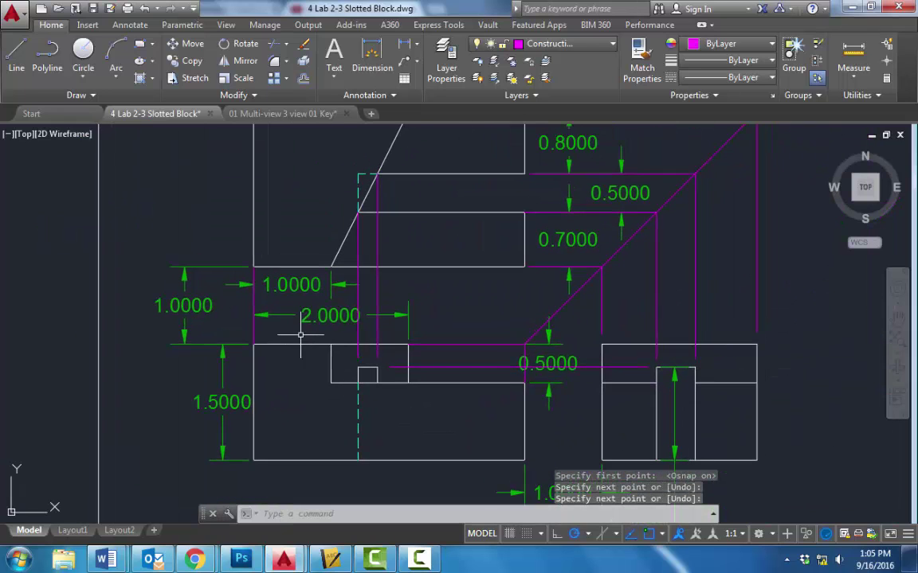
pyautogui.press('Return')
pyautogui.click(524, 267)
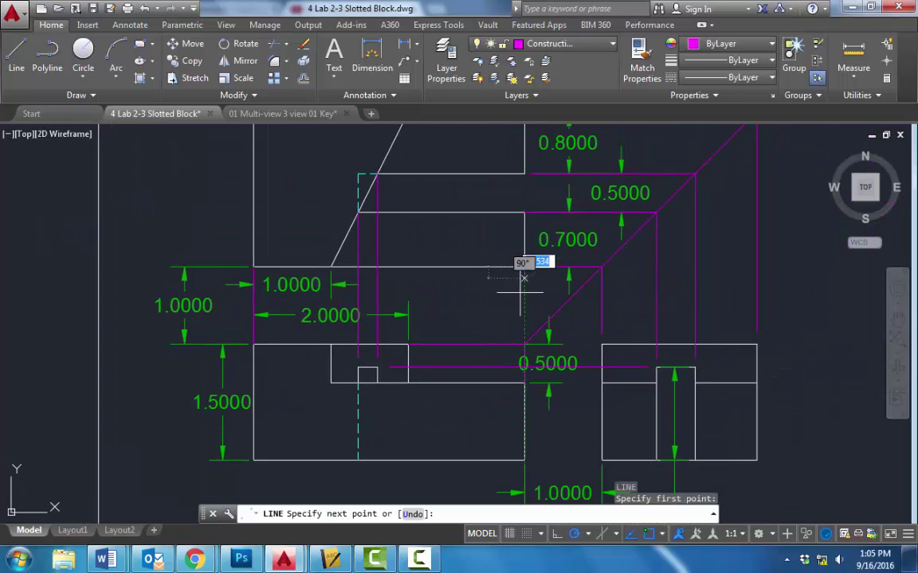
pyautogui.click(524, 336)
pyautogui.press('Return')
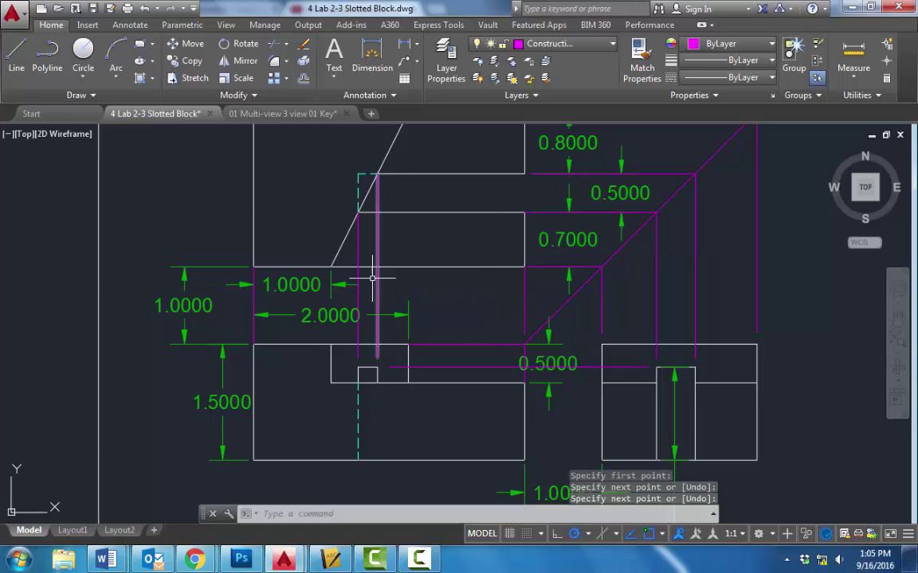
# Draw a horizontal construction line joining the facing bottom corners of the front and side views
pyautogui.moveTo(512, 474)
pyautogui.mouseDown(button='middle')
pyautogui.moveTo(458, 378)
pyautogui.moveTo(430, 377)
pyautogui.mouseUp(button='middle')
pyautogui.press('Return')
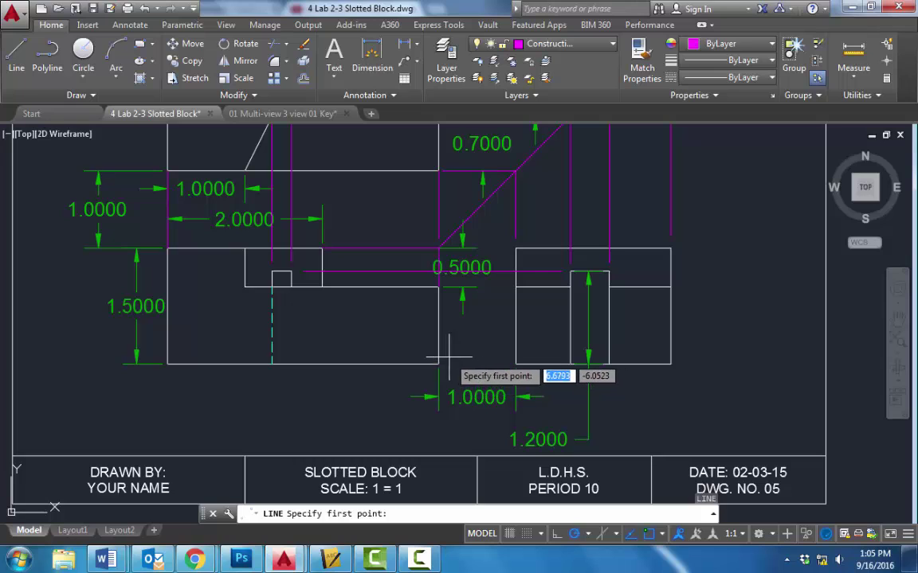
pyautogui.click(438, 364)
pyautogui.click(515, 364)
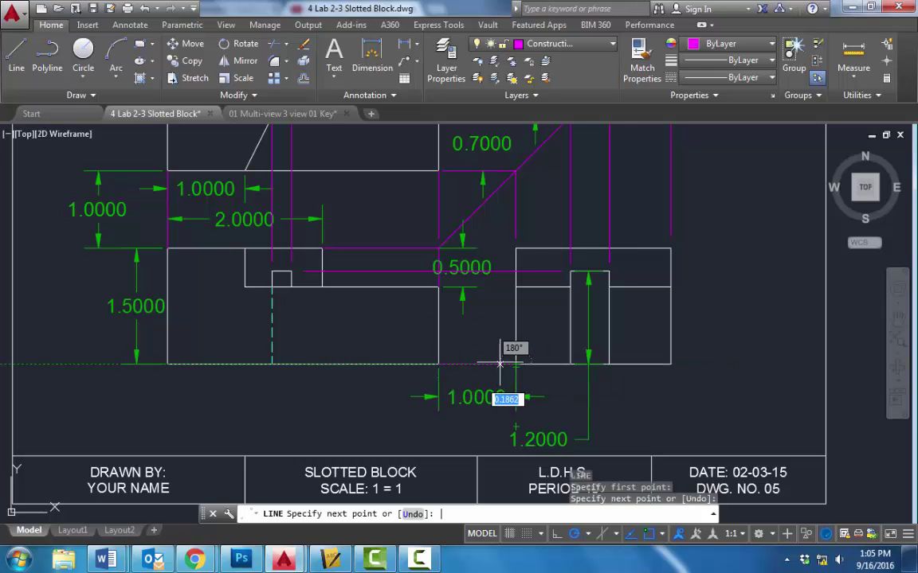
pyautogui.press('Return')
# Draw horizontal construction lines from the front view's step edge and from the miter line's start to the side view's matching left-edge points
pyautogui.press('Return')
pyautogui.click(438, 287)
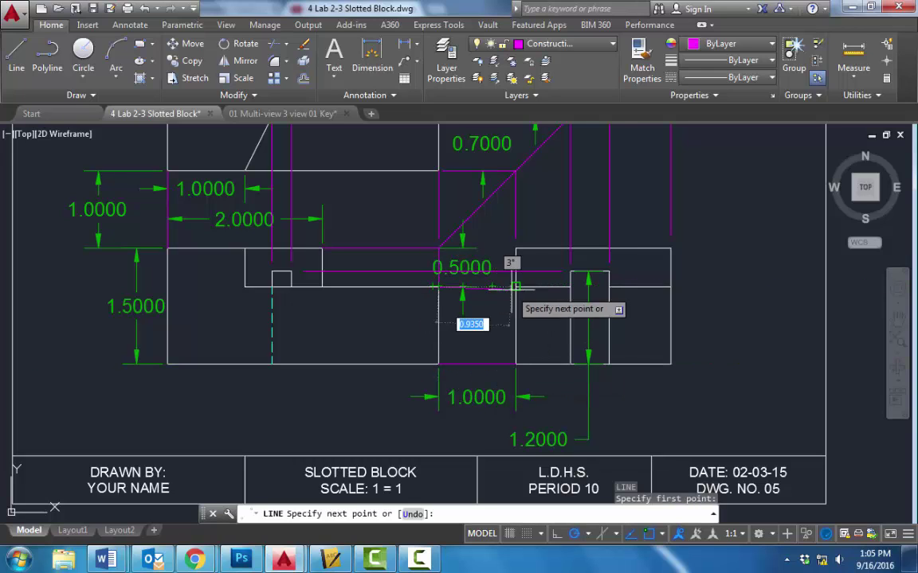
pyautogui.click(516, 286)
pyautogui.press('Return')
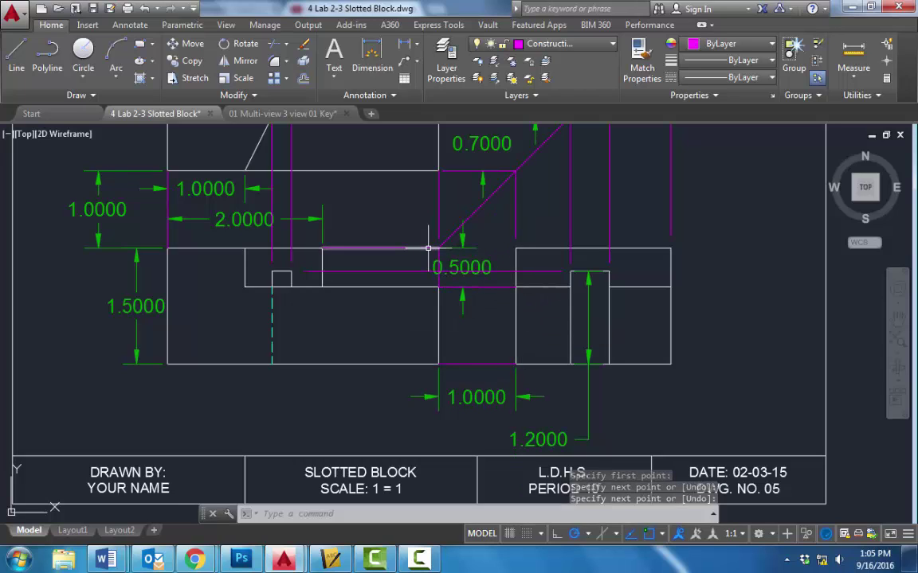
pyautogui.press('Return')
pyautogui.click(515, 249)
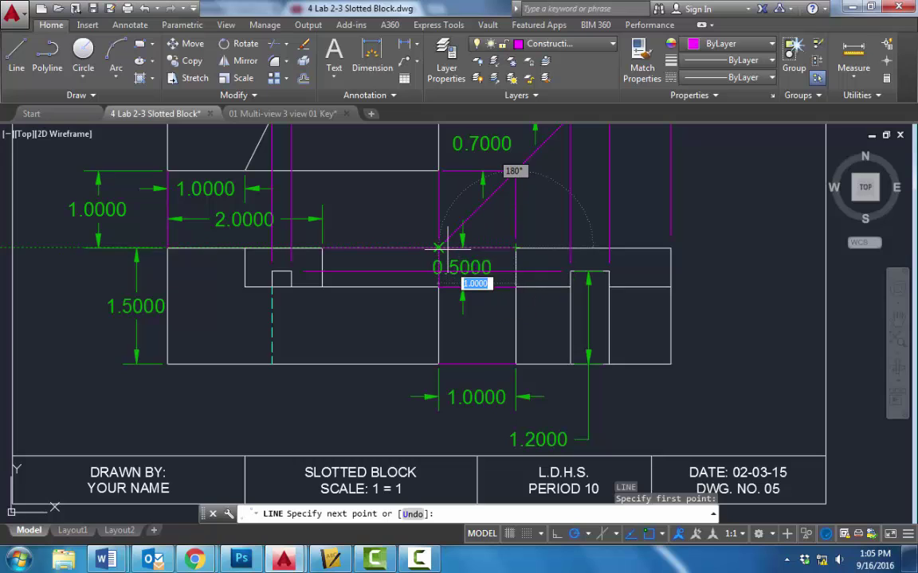
pyautogui.click(438, 249)
pyautogui.press('Escape')
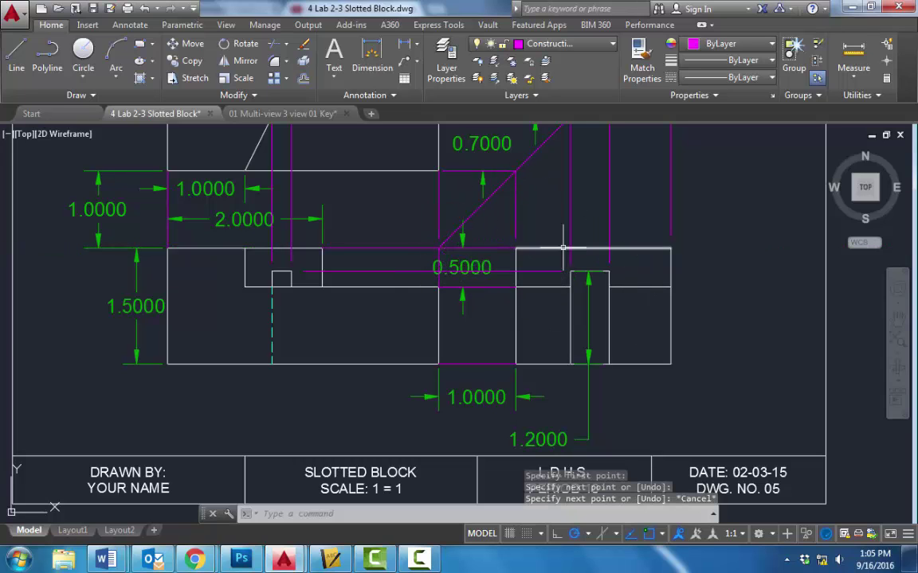
# Make layer 0 the current layer
pyautogui.scroll(-5, 489, 368)
pyautogui.moveTo(524, 354); pyautogui.dragTo(439, 381, button='middle')
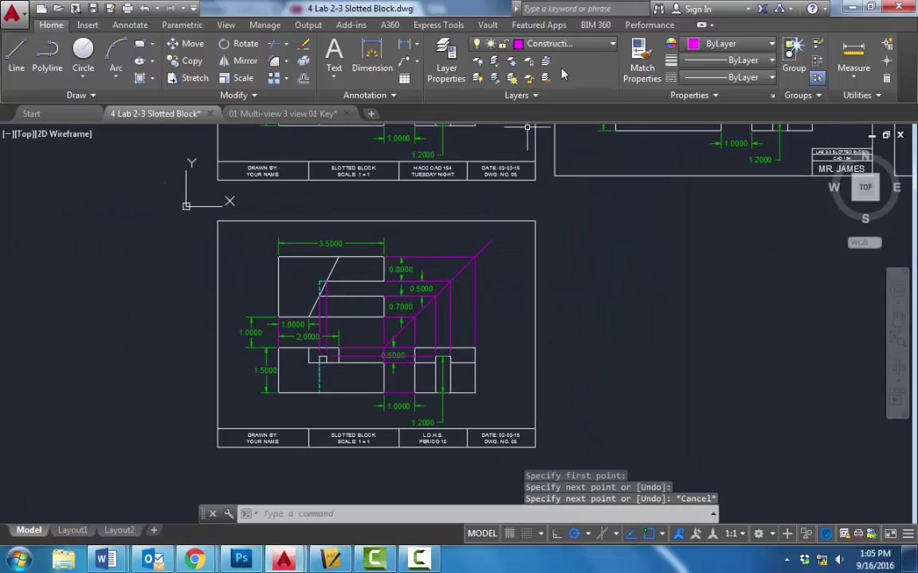
pyautogui.click(572, 44)
pyautogui.click(549, 60)
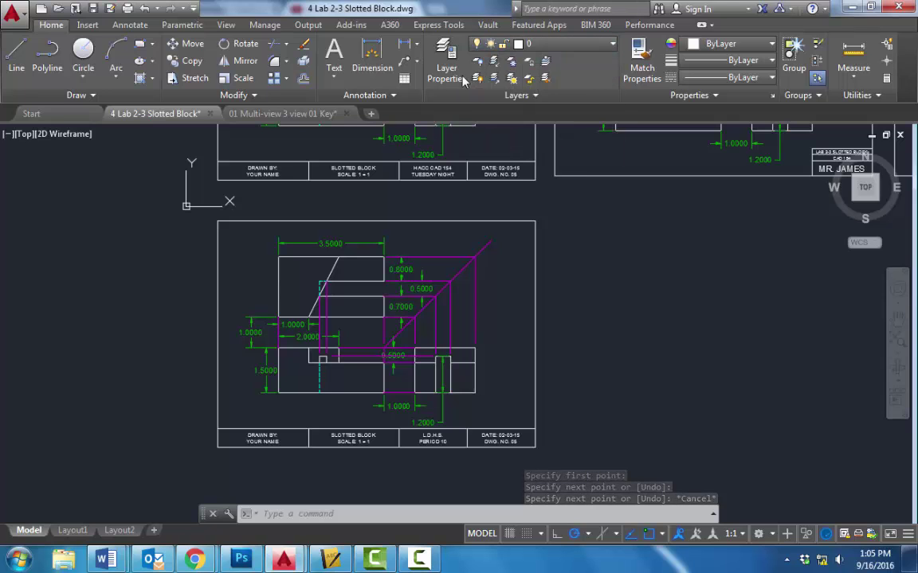
pyautogui.press('Escape')
pyautogui.press('Escape')
# Draw a 3.5 horizontal line in the empty space above the upper-left sheet, starting in line with its top view's left edge
pyautogui.scroll(-3, 593, 327)
pyautogui.moveTo(592, 327); pyautogui.dragTo(476, 406, button='middle')
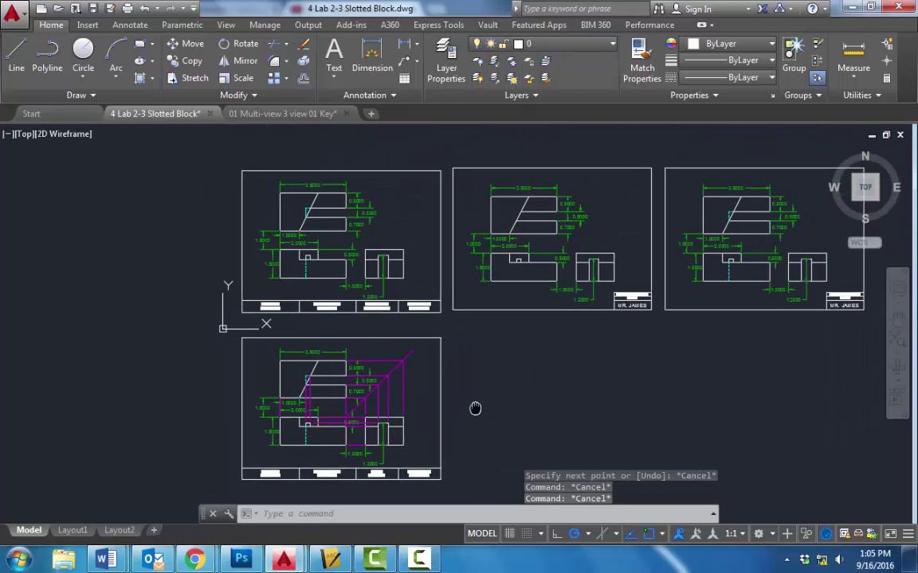
pyautogui.moveTo(558, 400); pyautogui.dragTo(458, 385, button='middle')
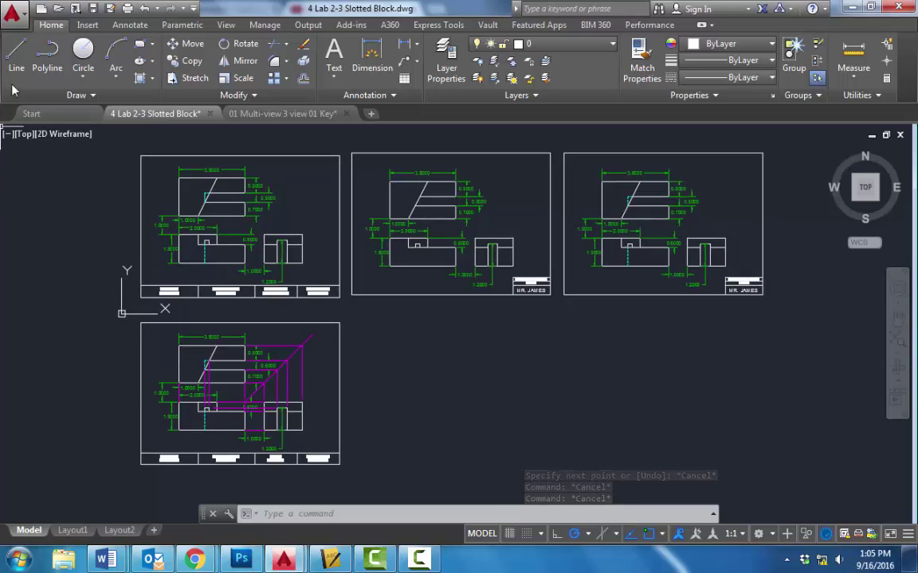
pyautogui.click(23, 60)
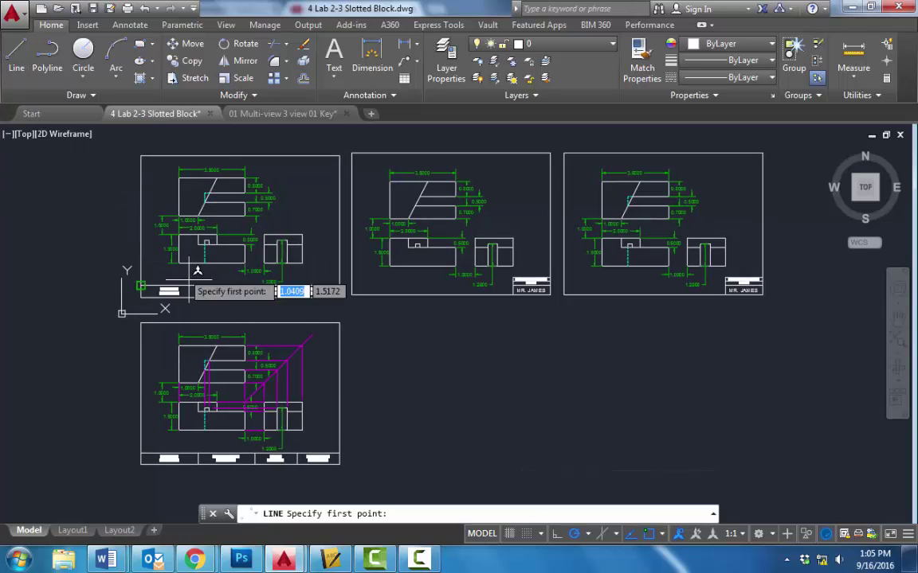
pyautogui.scroll(4, 173, 165)
pyautogui.moveTo(211, 237); pyautogui.dragTo(280, 410, button='middle')
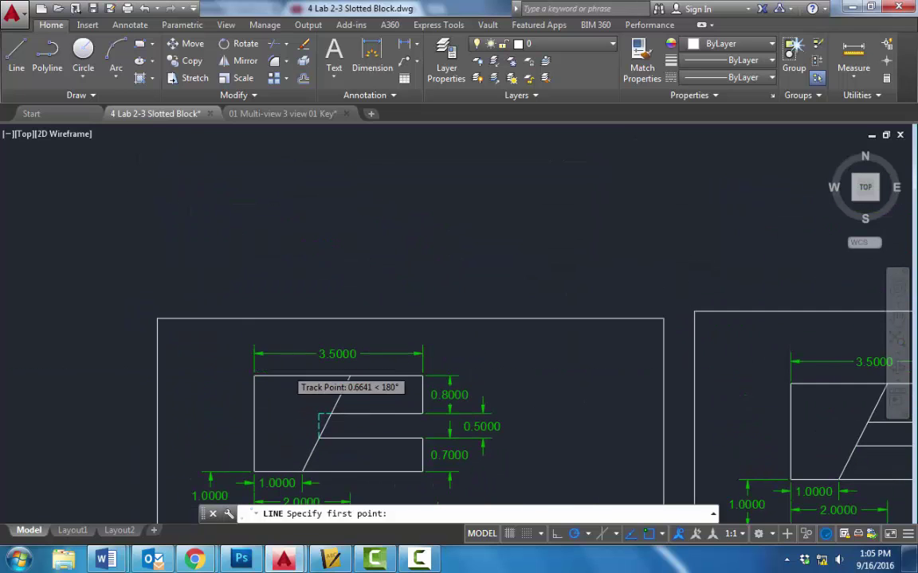
pyautogui.scroll(-2, 283, 367)
pyautogui.click(267, 183)
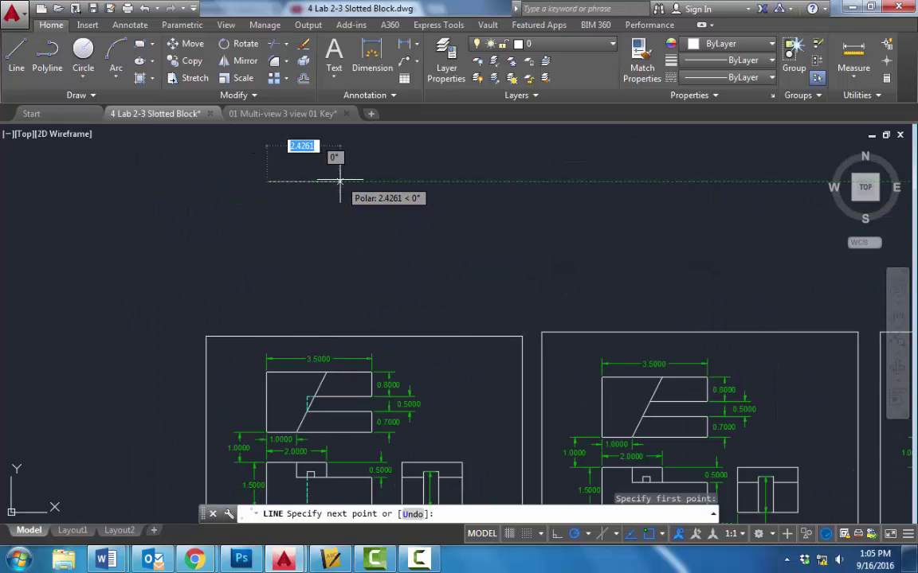
pyautogui.write('3.5')
pyautogui.press('Return')
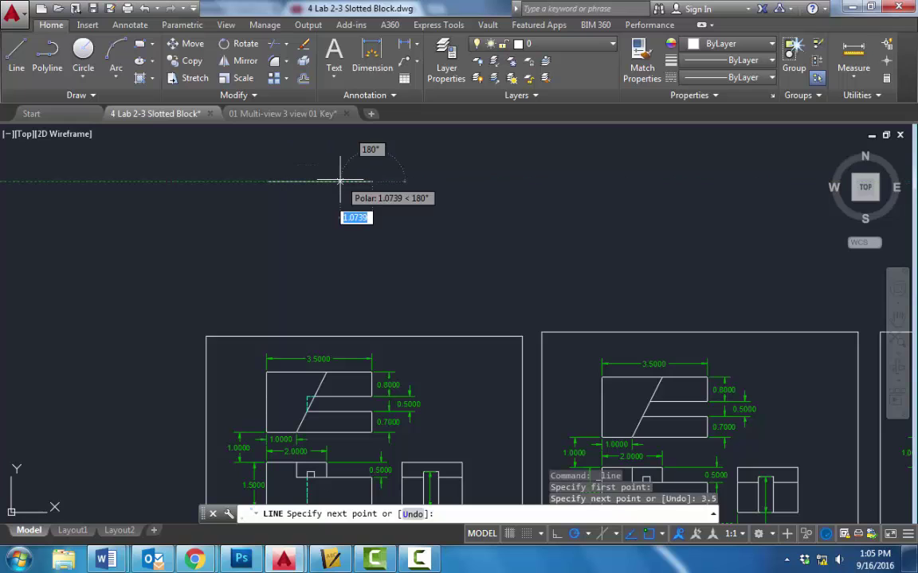
# Continue the outline straight down with three vertical segments of .8, .5 and .7
pyautogui.moveTo(372, 247)
pyautogui.mouseDown(button='middle')
pyautogui.moveTo(373, 205)
pyautogui.moveTo(373, 222)
pyautogui.mouseUp(button='middle')
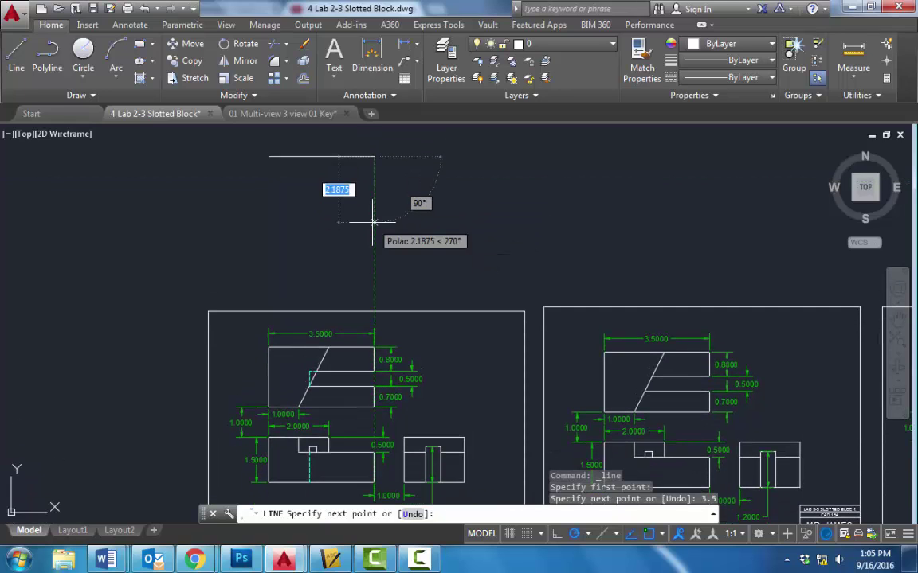
pyautogui.press('Return')
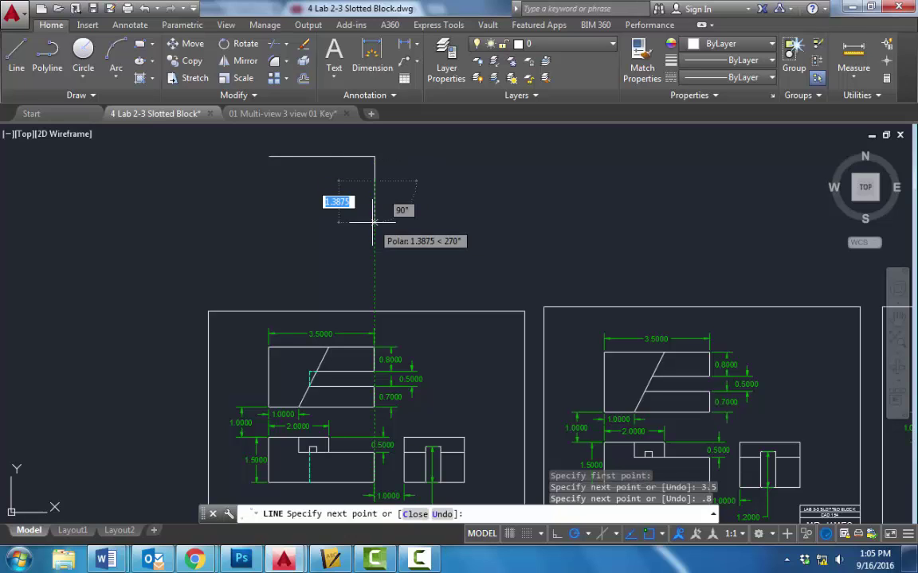
pyautogui.write('.5')
pyautogui.press('Return')
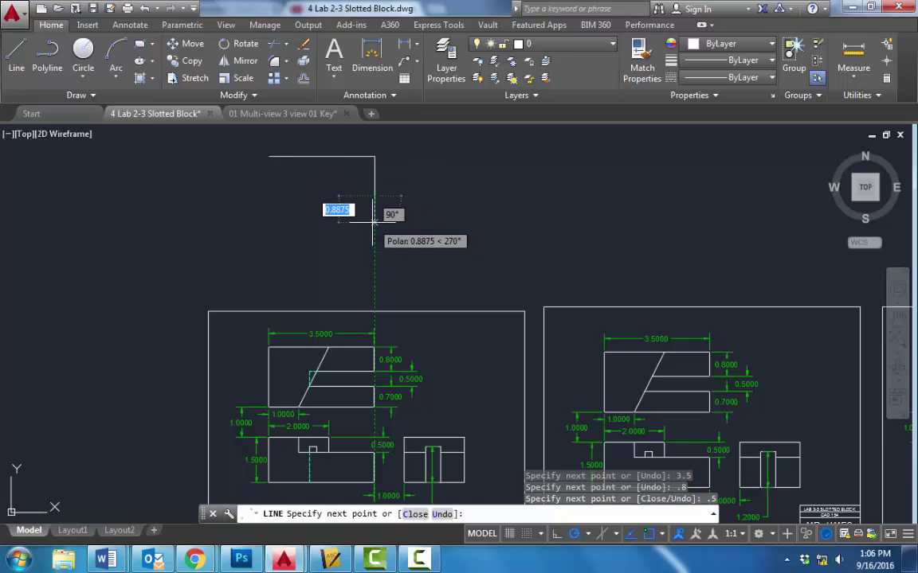
pyautogui.write('.7')
pyautogui.press('Return')
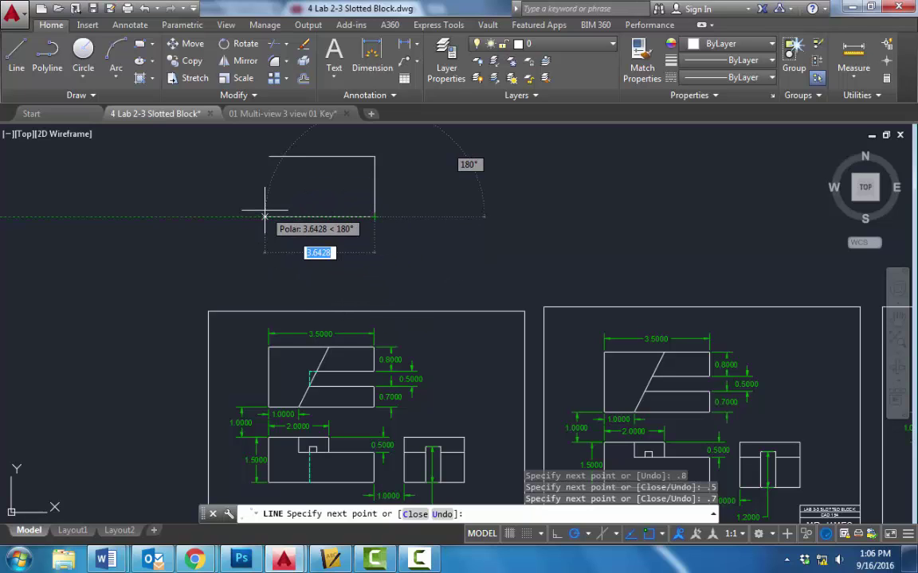
# Close the outline with a 3.5 bottom edge and a left side, and erase the .5 segment of its right side
pyautogui.write('3.5')
pyautogui.press('Return')
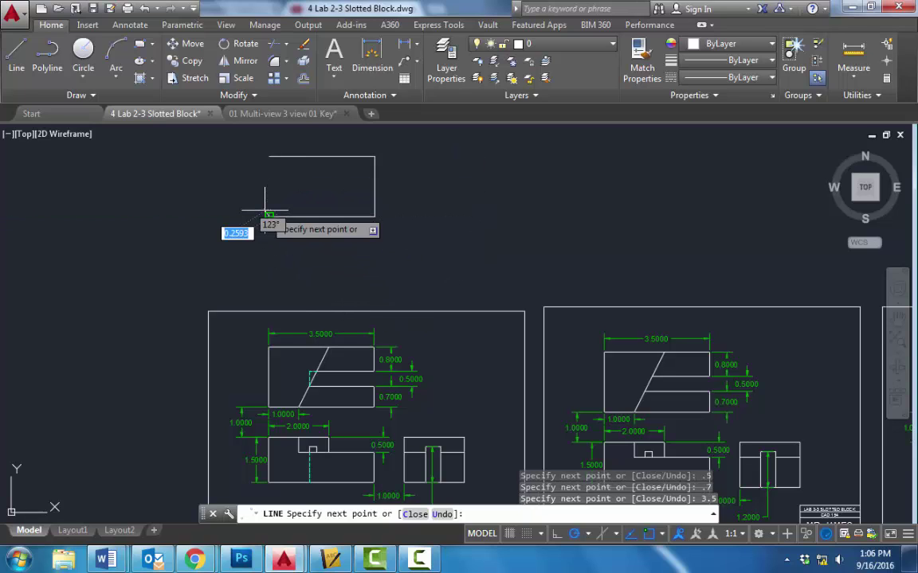
pyautogui.write('c')
pyautogui.press('Return')
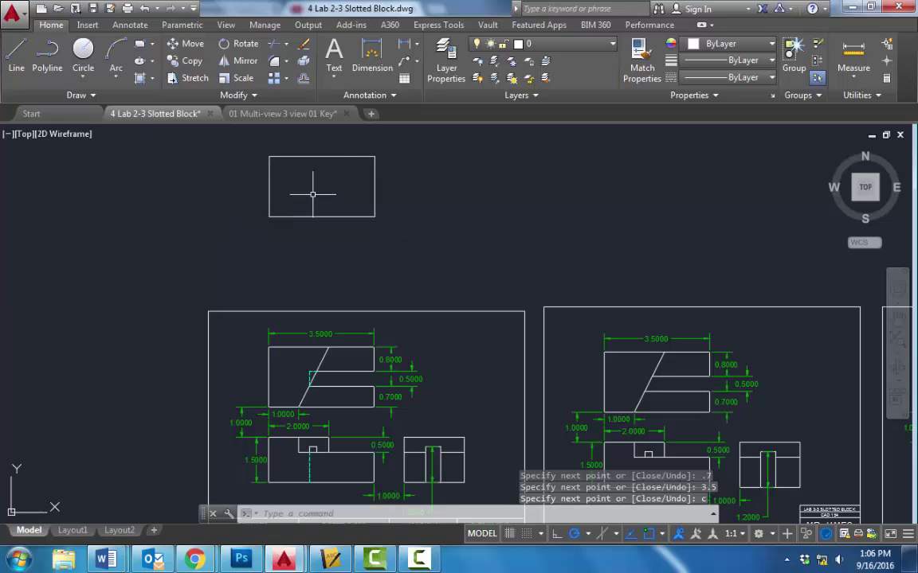
pyautogui.click(373, 186)
pyautogui.press('Delete')
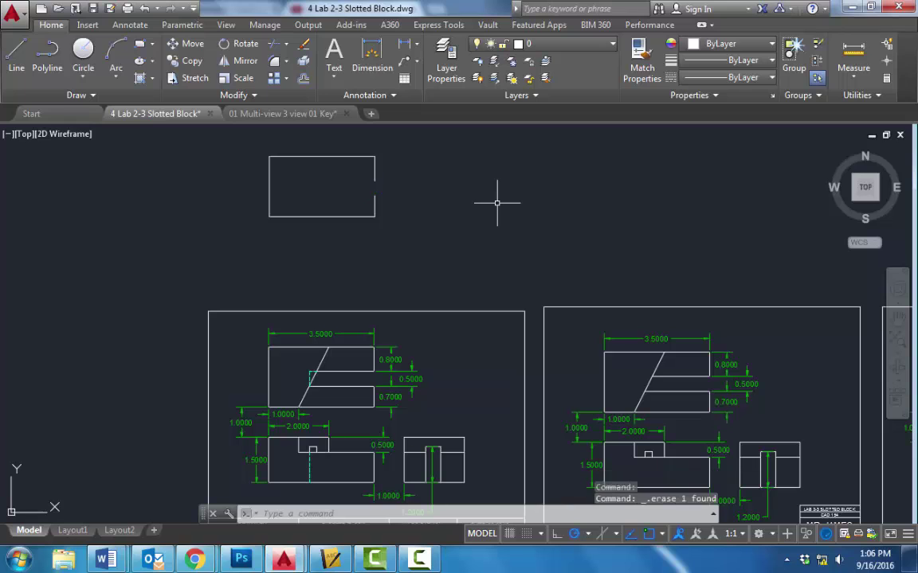
# Select the slanted line in the upper-left sheet's top view and examine the dimensions that locate its endpoints
pyautogui.scroll(4, 302, 400)
pyautogui.moveTo(297, 399); pyautogui.dragTo(333, 279, button='middle')
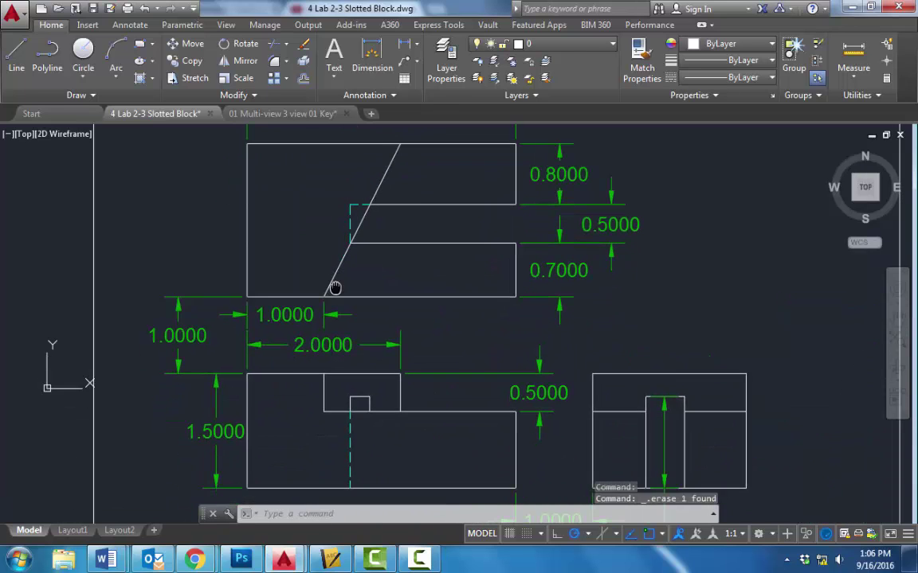
pyautogui.click(331, 288)
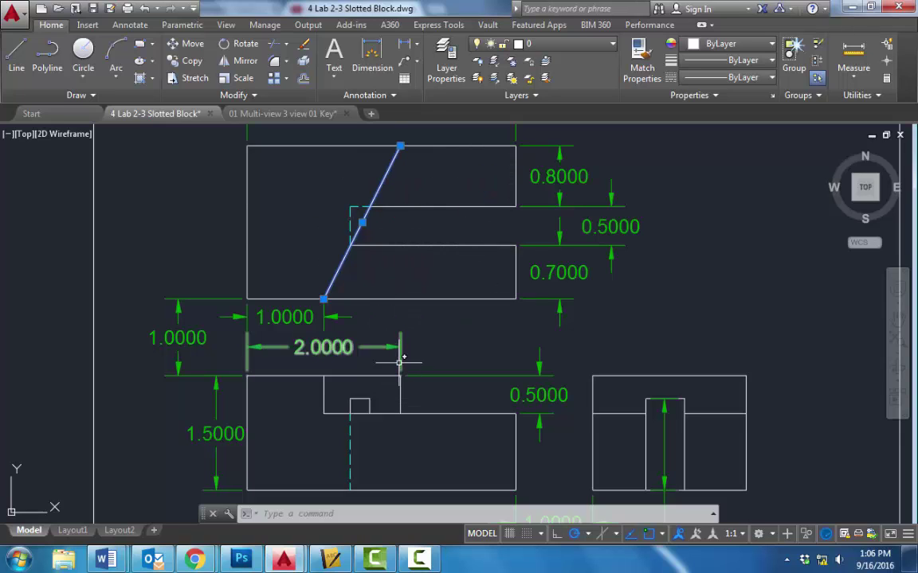
pyautogui.moveTo(399, 365)
pyautogui.mouseDown(button='middle')
pyautogui.moveTo(393, 443)
pyautogui.moveTo(394, 317)
pyautogui.mouseUp(button='middle')
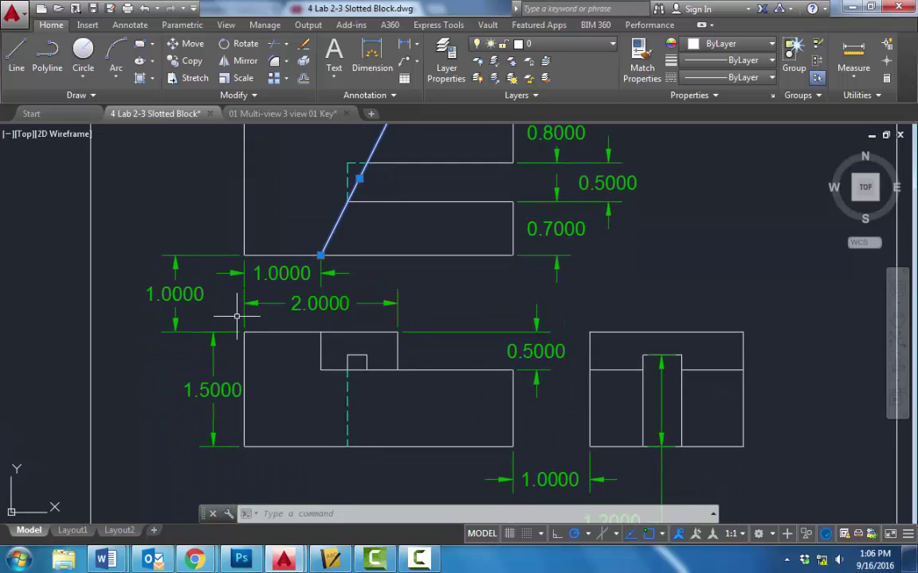
# Offset the left edge of the new top view outline by 1 toward the inside of the outline
pyautogui.scroll(-6, 237, 317)
pyautogui.scroll(4, 311, 329)
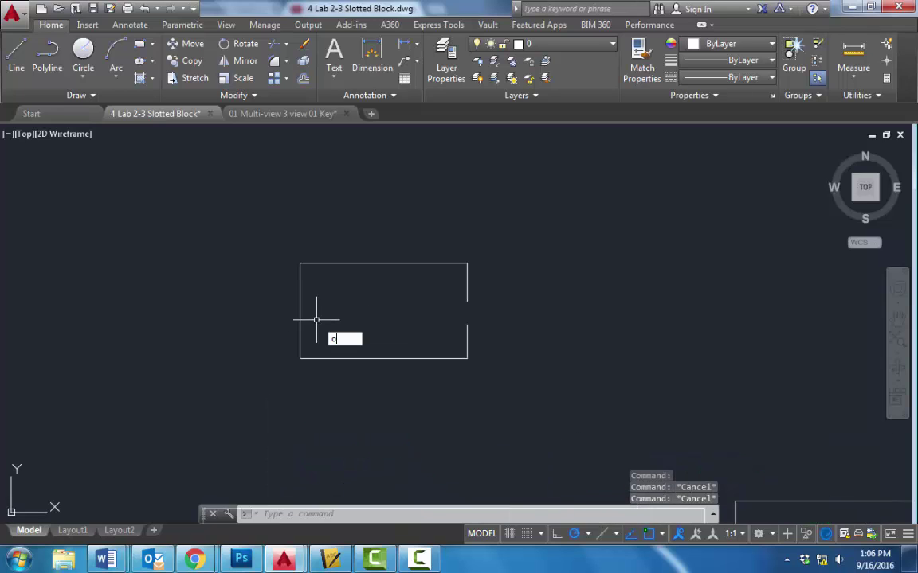
pyautogui.press('Return')
pyautogui.write('1')
pyautogui.press('Return')
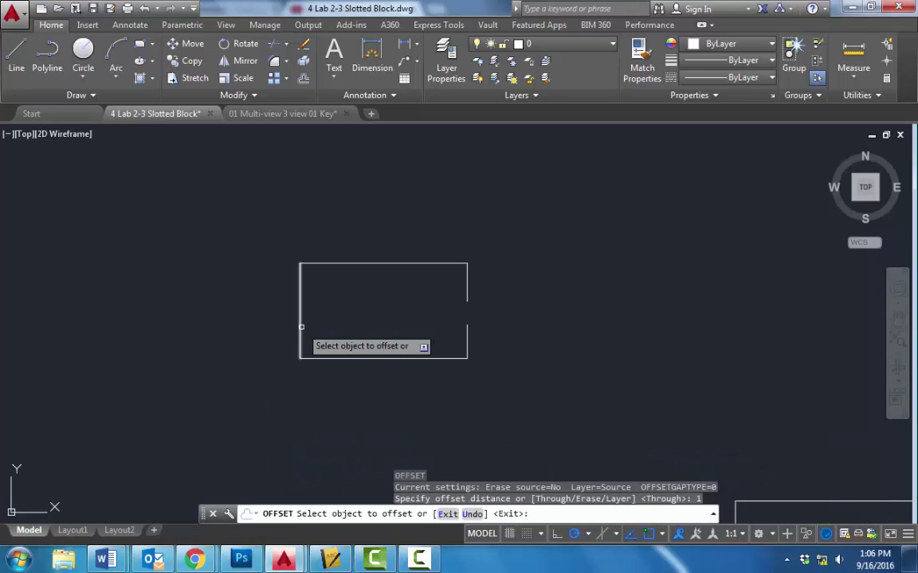
pyautogui.click(301, 327)
pyautogui.click(373, 327)
pyautogui.press('Escape')
# Offset the same left edge by 2 toward the inside of the outline
pyautogui.write('o')
pyautogui.press('Return')
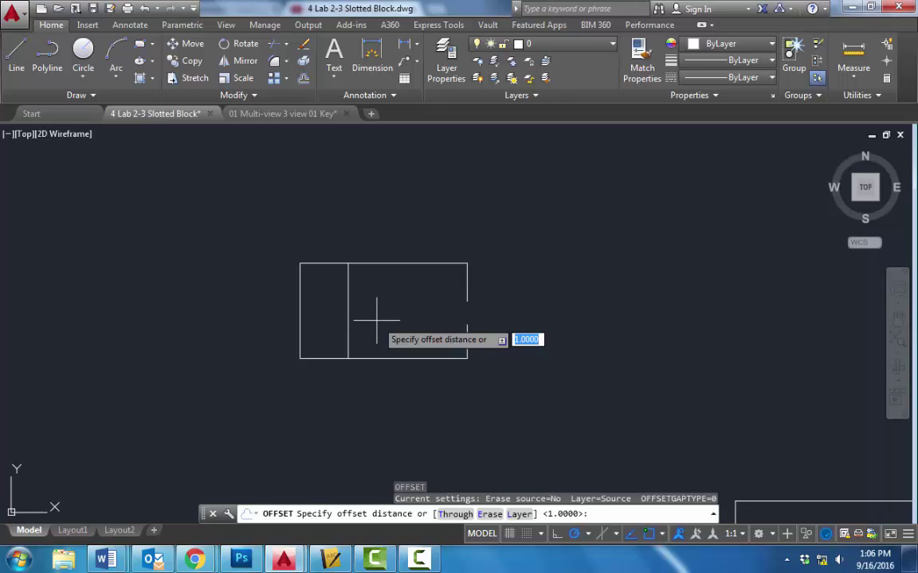
pyautogui.write('2')
pyautogui.press('Return')
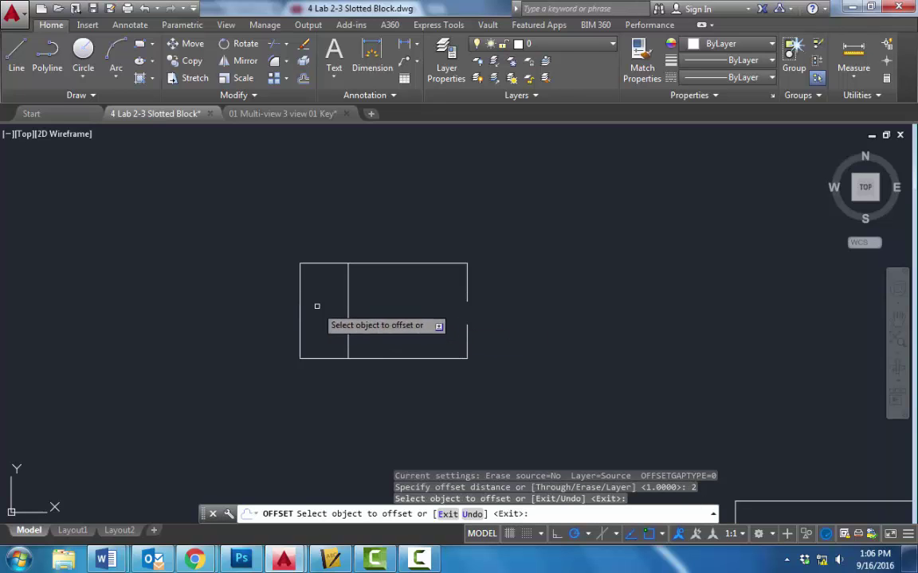
pyautogui.click(298, 308)
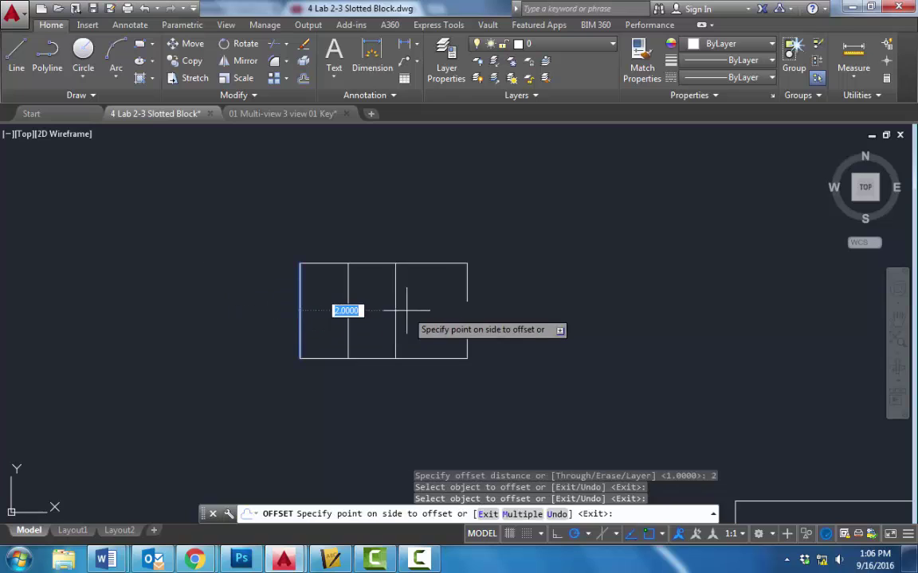
pyautogui.click(403, 317)
pyautogui.press('Escape')
# Draw a slanted line from the lower end of the 1-unit offset line to the upper end of the 2-unit one
pyautogui.scroll(2, 395, 327)
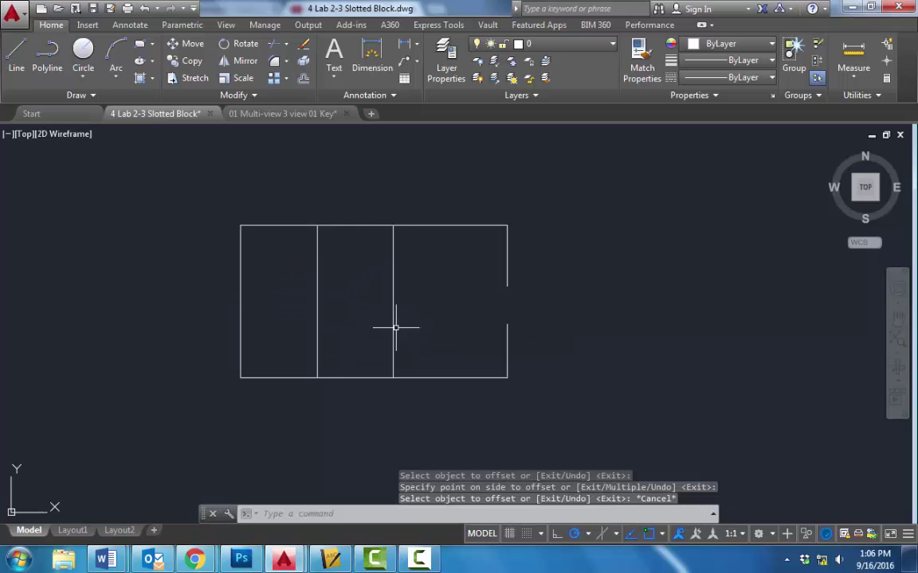
pyautogui.click(13, 52)
pyautogui.click(317, 378)
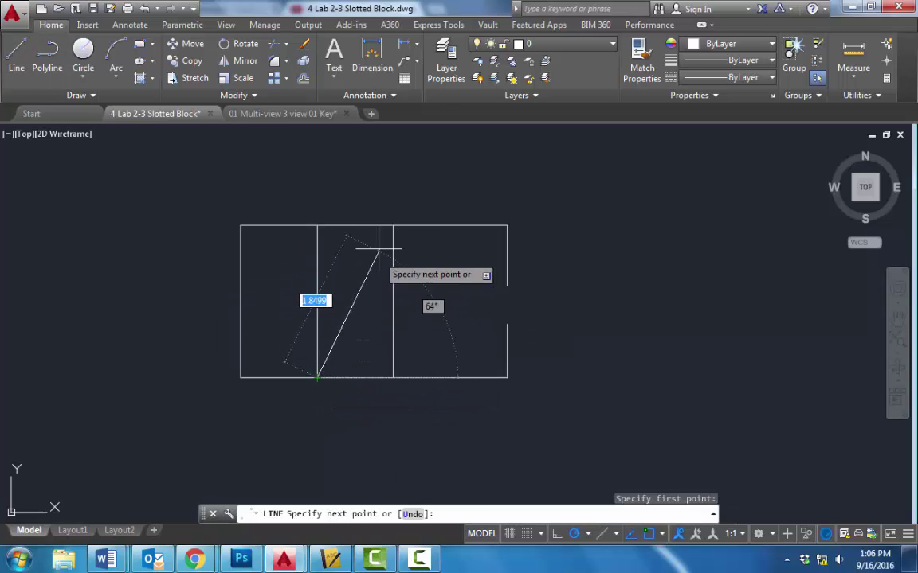
pyautogui.click(392, 227)
pyautogui.press('Escape')
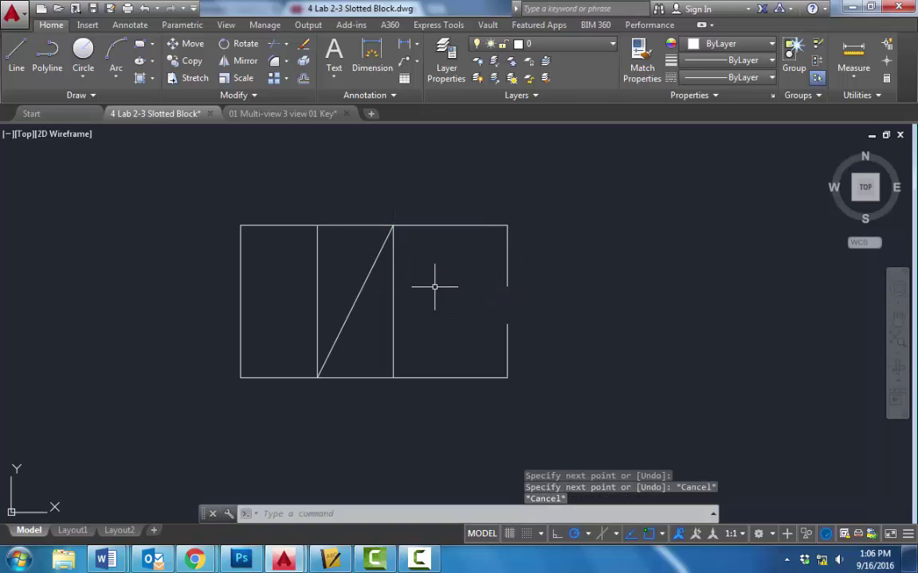
# Erase the two vertical offset lines, keeping the slanted line
pyautogui.click(393, 306)
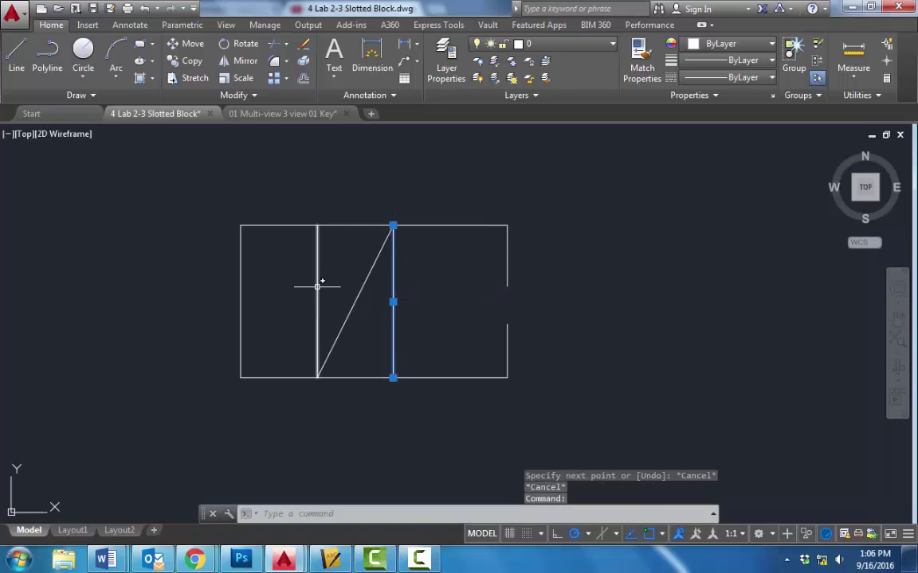
pyautogui.click(317, 285)
pyautogui.press('Delete')
# Draw the slot's two horizontal edges from the open ends of the outline's right side to the slanted line
pyautogui.scroll(-6, 316, 288)
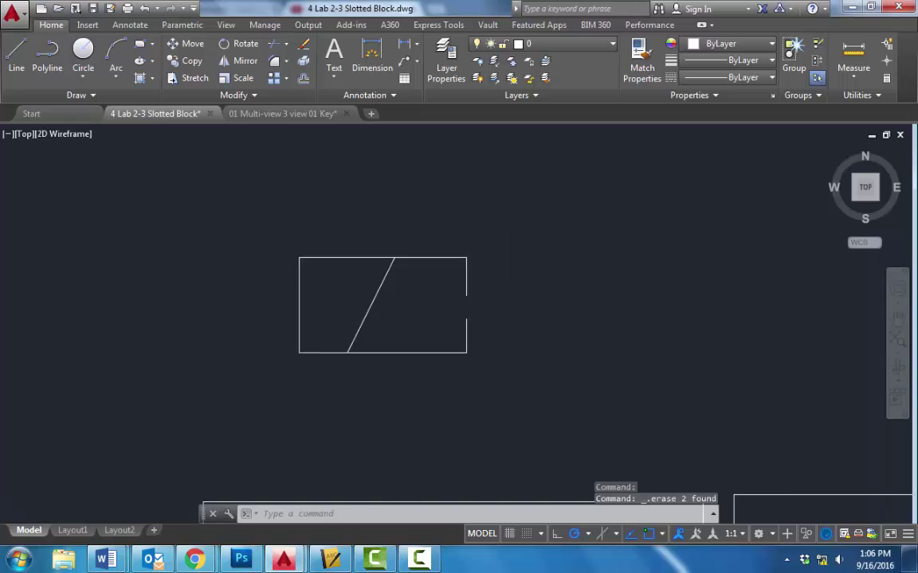
pyautogui.scroll(6, 396, 349)
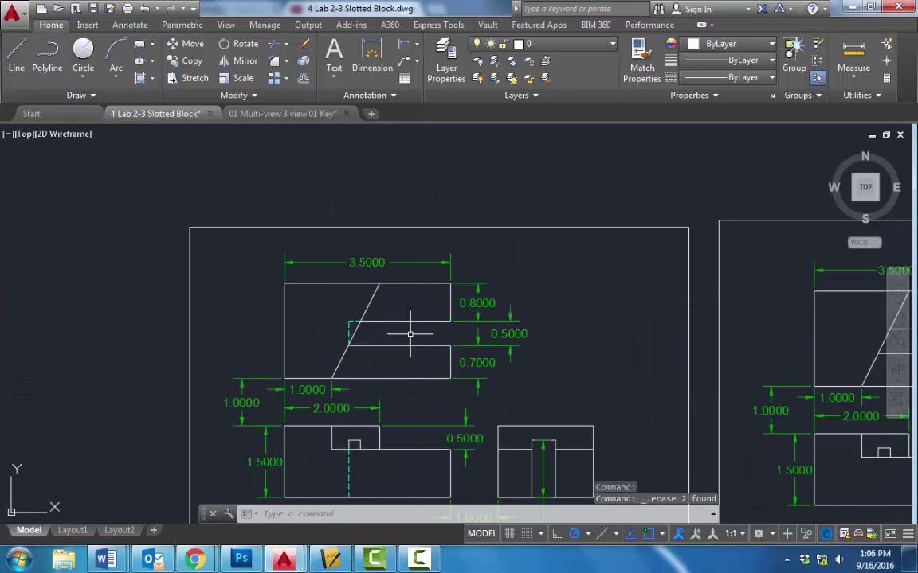
pyautogui.moveTo(402, 222); pyautogui.dragTo(396, 433, button='middle')
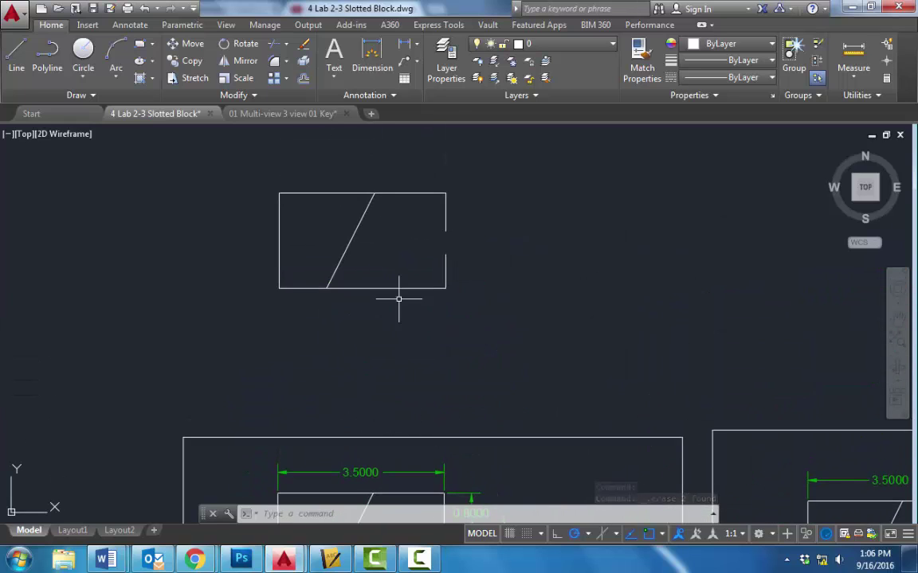
pyautogui.click(16, 52)
pyautogui.click(445, 231)
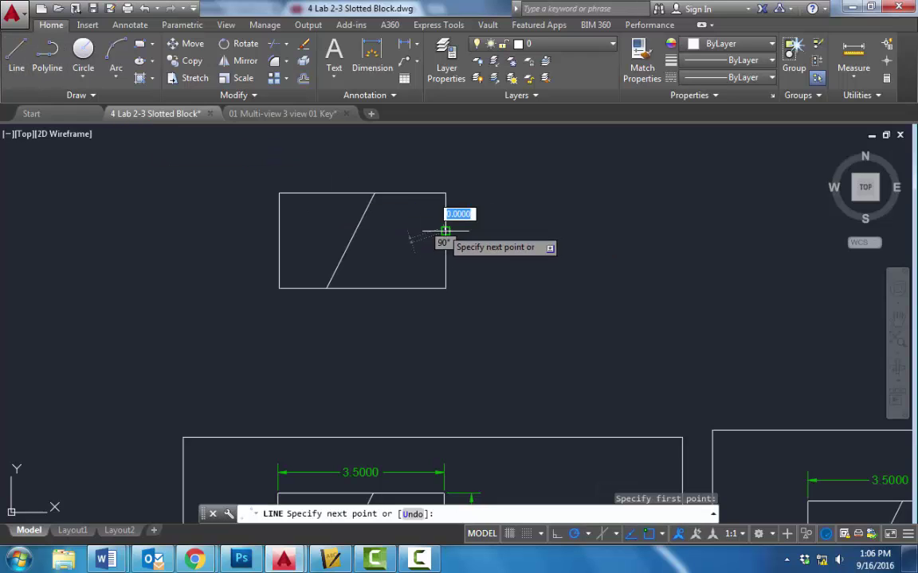
pyautogui.click(363, 231)
pyautogui.press('Return')
pyautogui.press('Return')
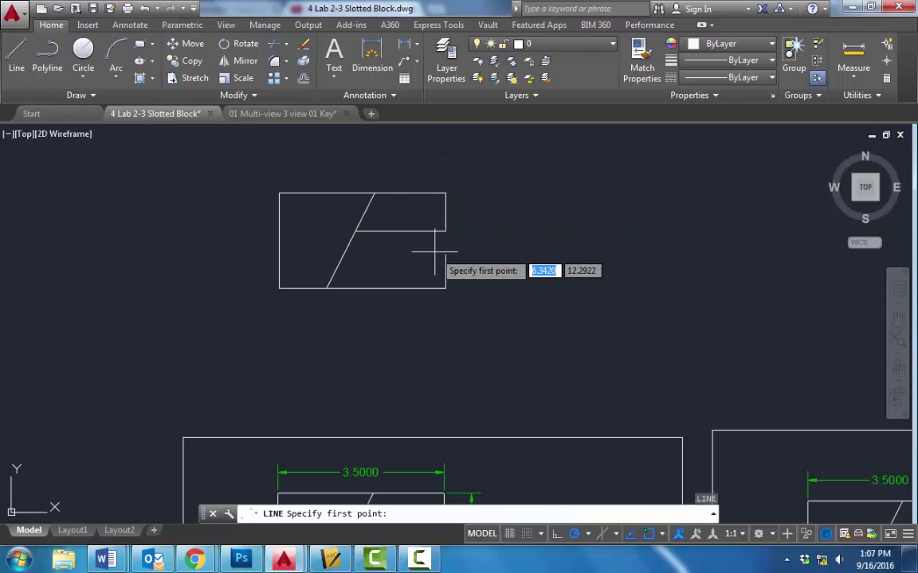
pyautogui.click(443, 254)
pyautogui.click(344, 254)
pyautogui.press('Return')
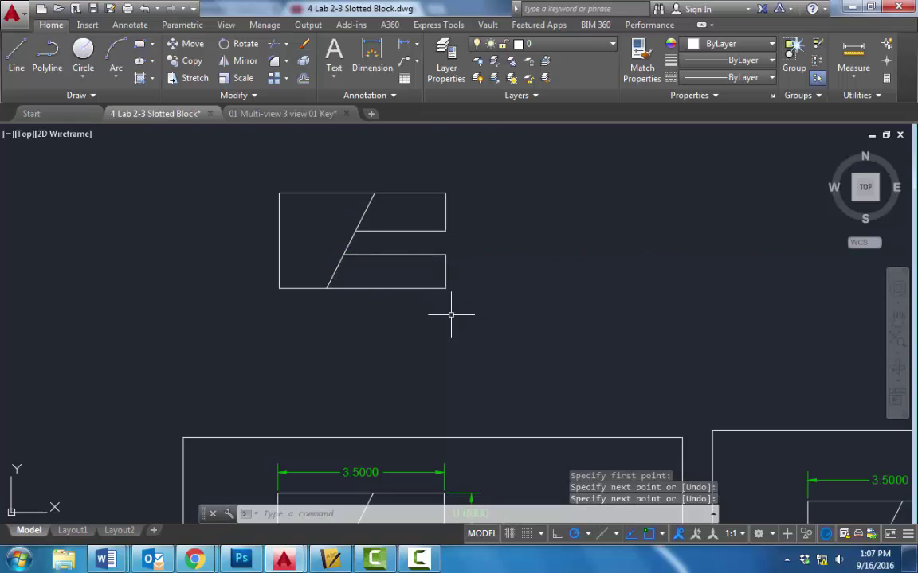
# Draw a vertical spacing line of length 1 straight down from the new top view's lower-left corner
pyautogui.moveTo(383, 345); pyautogui.dragTo(478, 159, button='middle')
pyautogui.scroll(-3, 416, 438)
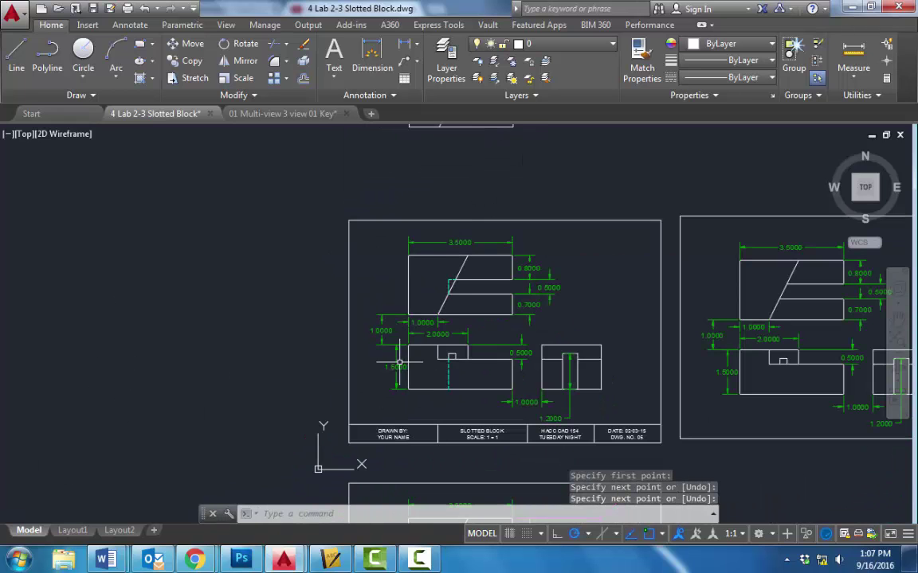
pyautogui.moveTo(419, 283); pyautogui.dragTo(381, 430, button='middle')
pyautogui.scroll(4, 379, 375)
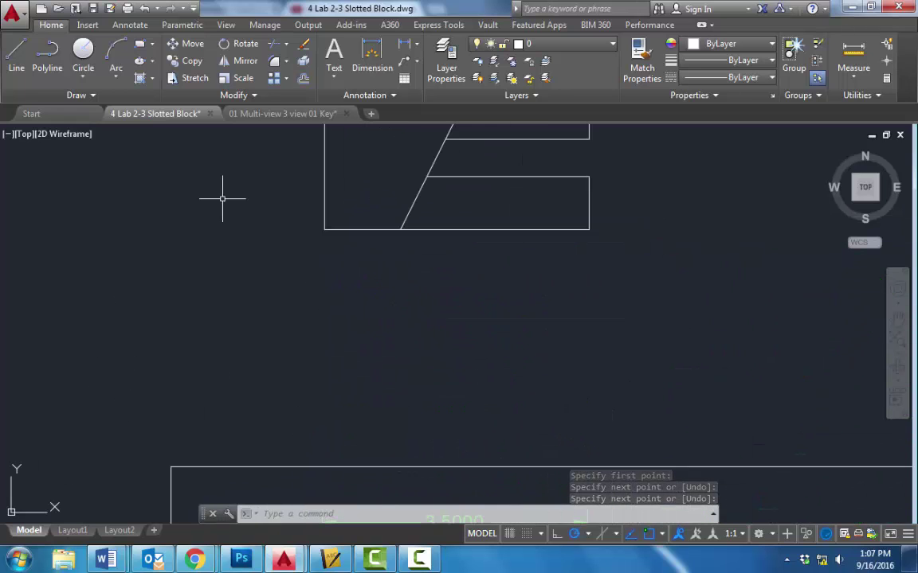
pyautogui.click(15, 54)
pyautogui.click(324, 229)
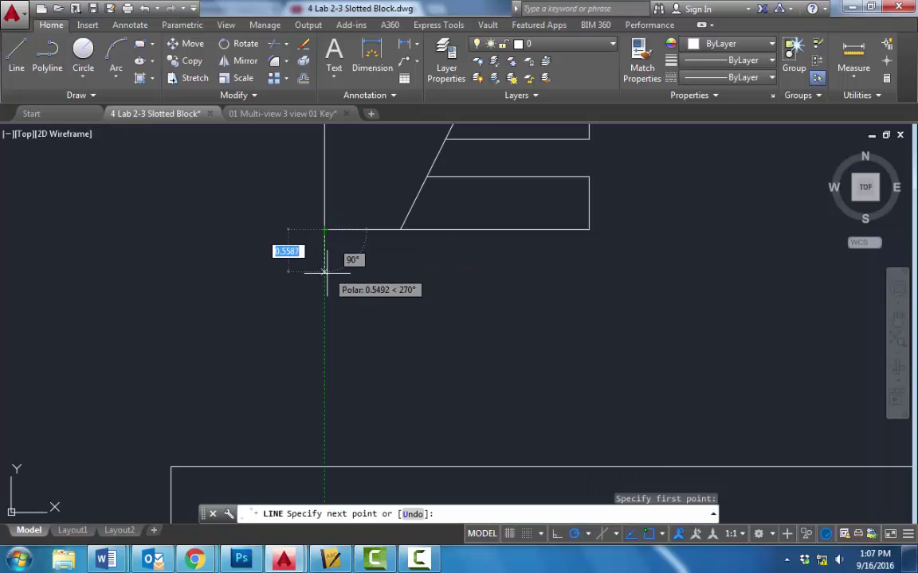
pyautogui.write('1')
pyautogui.press('Return')
pyautogui.press('Escape')
# Start the front view outline at the spacing line's lower end with a segment 2 to the right and .5 down
pyautogui.scroll(-5, 328, 318)
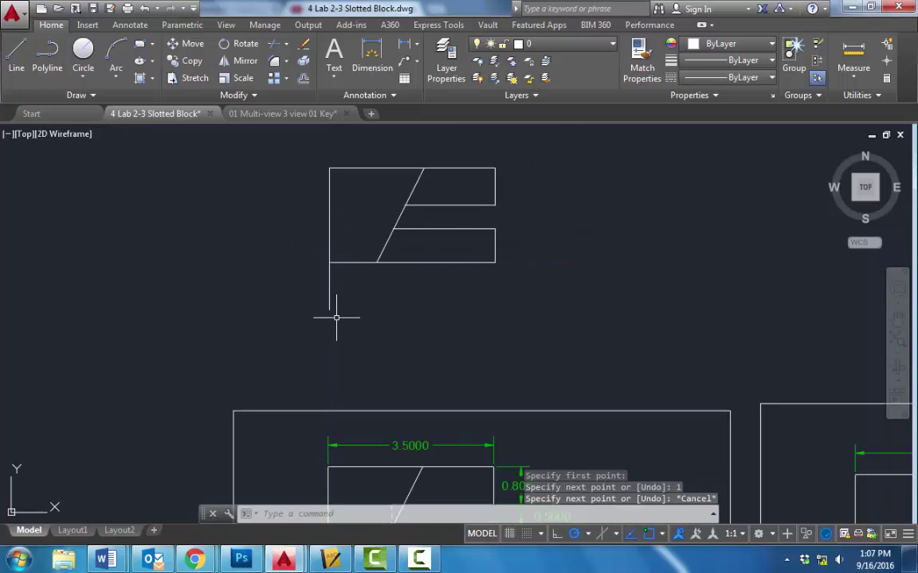
pyautogui.scroll(6, 301, 273)
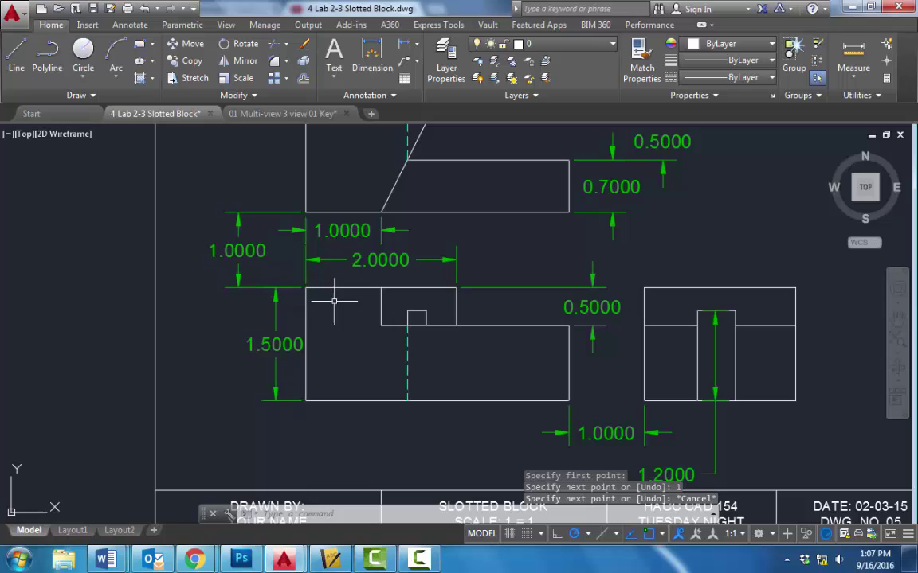
pyautogui.moveTo(358, 234)
pyautogui.mouseDown(button='middle')
pyautogui.moveTo(359, 444)
pyautogui.moveTo(337, 561)
pyautogui.mouseUp(button='middle')
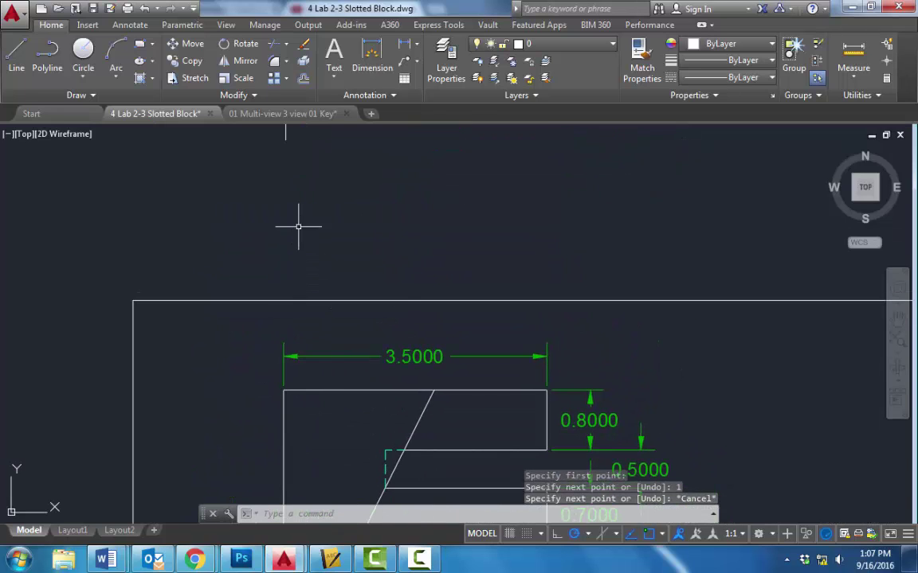
pyautogui.scroll(-2, 298, 226)
pyautogui.moveTo(295, 180); pyautogui.dragTo(298, 220, button='middle')
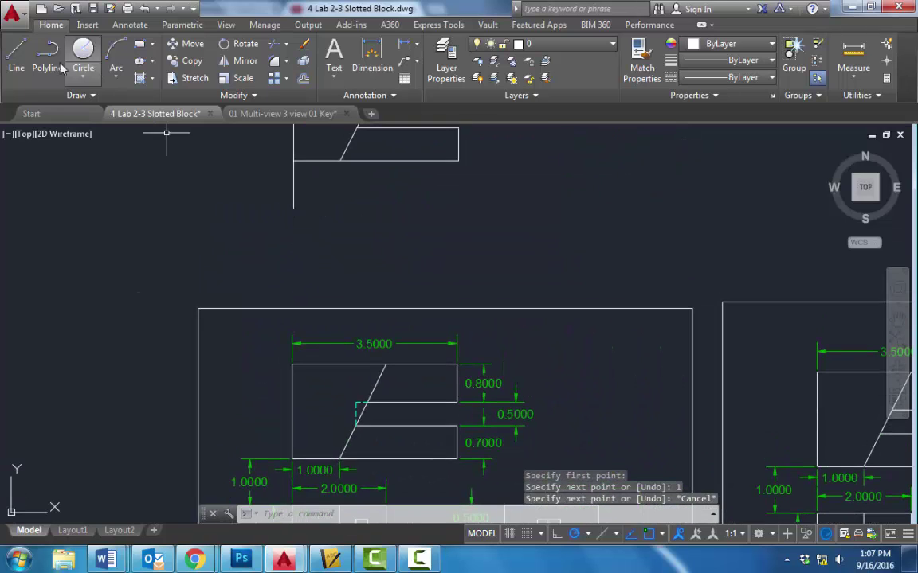
pyautogui.click(20, 60)
pyautogui.click(293, 207)
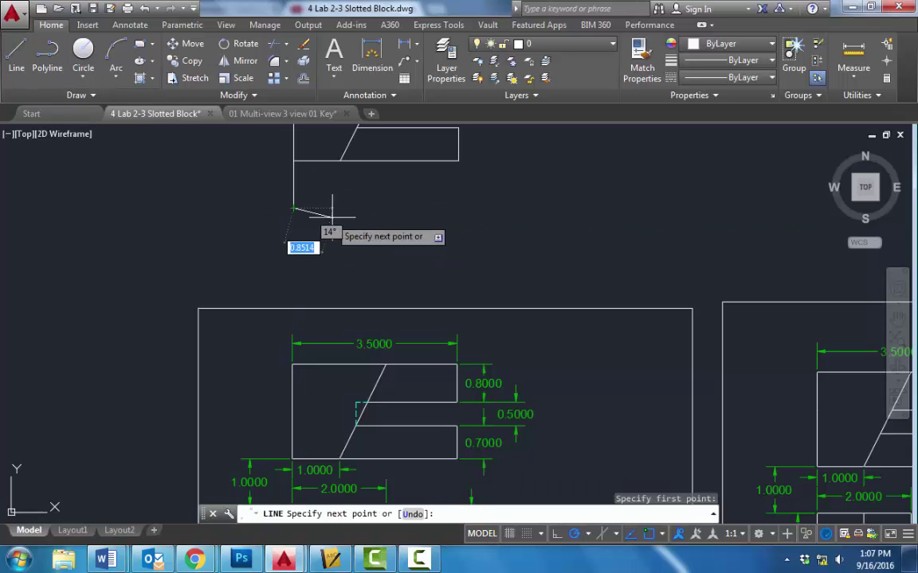
pyautogui.moveTo(387, 191)
pyautogui.mouseDown(button='middle')
pyautogui.moveTo(395, 142)
pyautogui.moveTo(385, 198)
pyautogui.moveTo(383, 179)
pyautogui.mouseUp(button='middle')
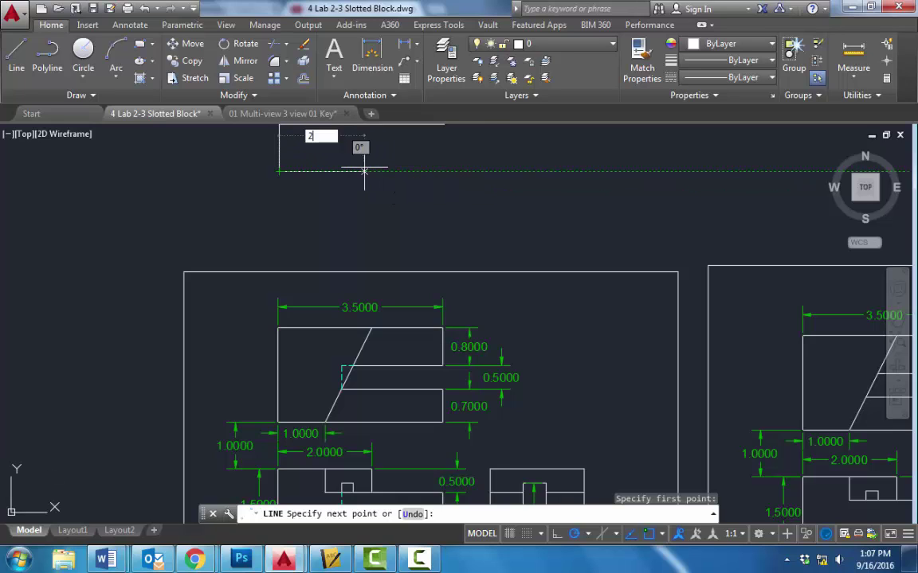
pyautogui.press('Return')
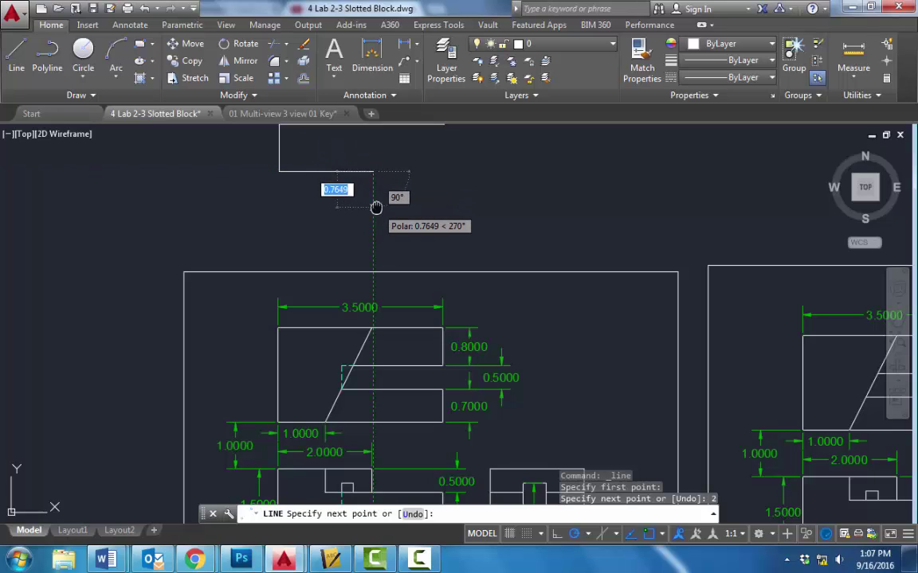
pyautogui.moveTo(376, 207); pyautogui.dragTo(353, 173, button='middle')
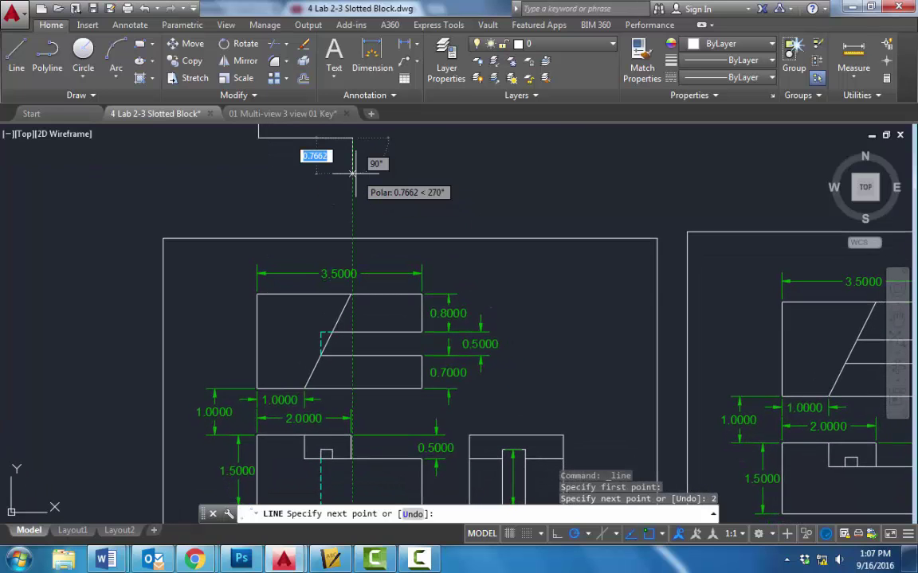
pyautogui.write('.5')
pyautogui.press('Return')
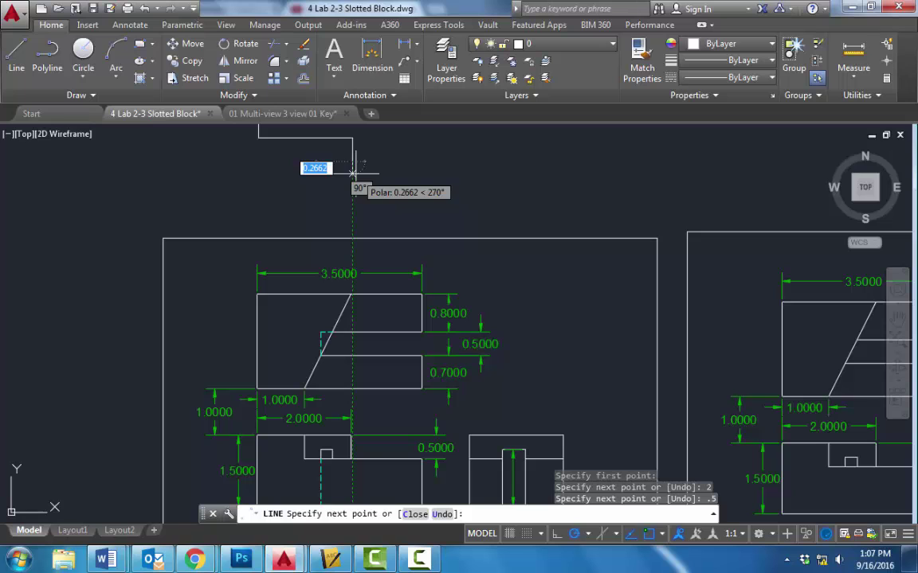
# Continue the front view outline with a segment 1.5 to the right and 1 straight down
pyautogui.moveTo(430, 159); pyautogui.dragTo(429, 73, button='middle')
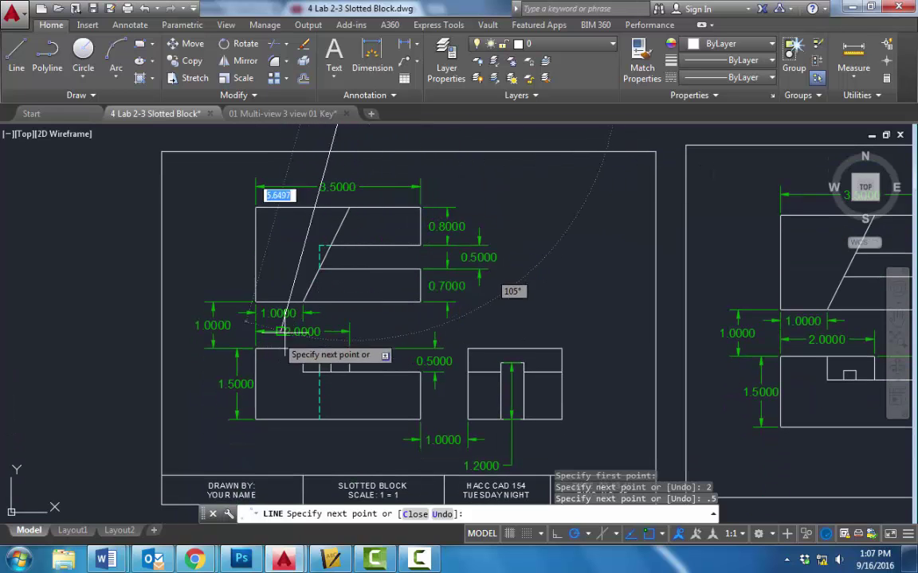
pyautogui.moveTo(375, 184); pyautogui.dragTo(370, 342, button='middle')
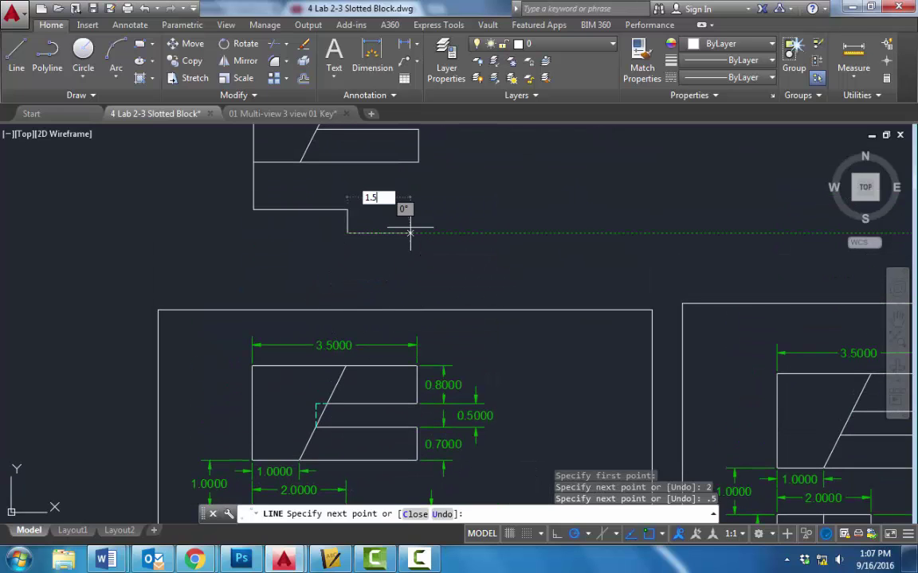
pyautogui.press('Return')
pyautogui.moveTo(420, 262); pyautogui.dragTo(420, 139, button='middle')
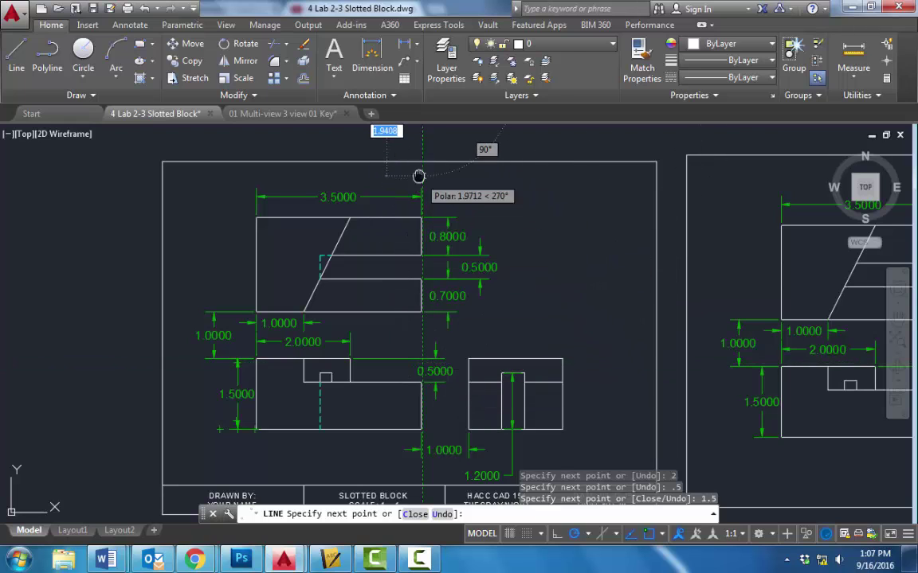
pyautogui.moveTo(418, 179)
pyautogui.mouseDown(button='middle')
pyautogui.moveTo(408, 373)
pyautogui.moveTo(403, 291)
pyautogui.mouseUp(button='middle')
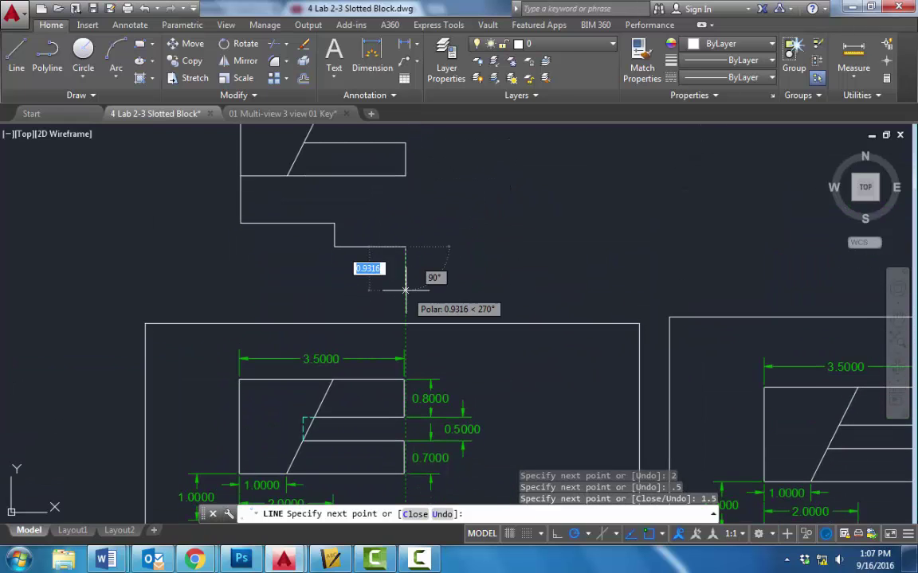
pyautogui.press('Return')
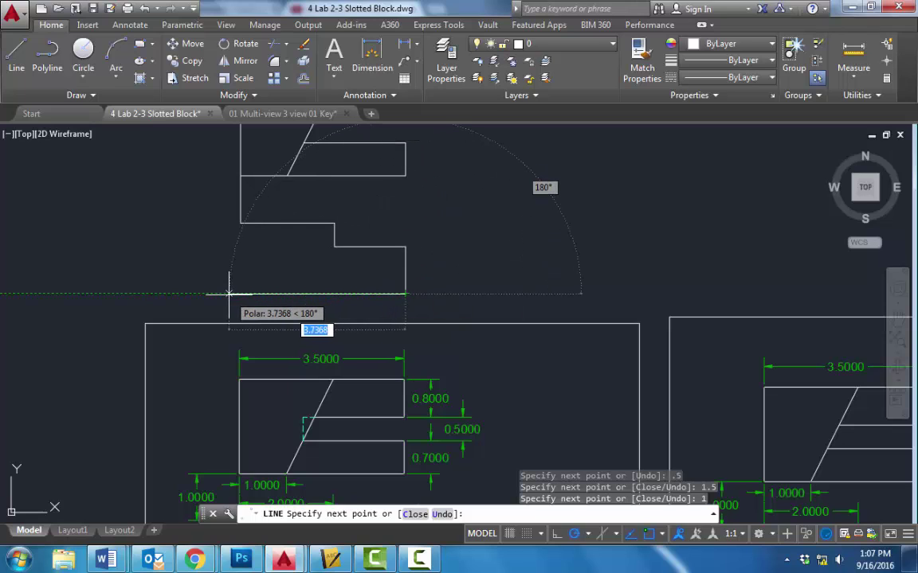
# Close the front view outline with a 3.5 bottom edge and a left side, and erase the spacing line between the views
pyautogui.write('3.5')
pyautogui.press('Return')
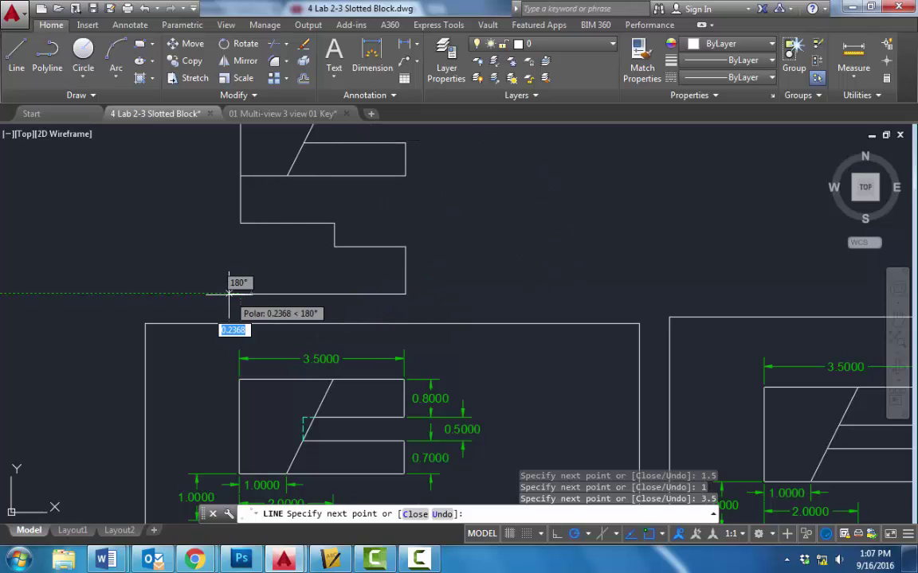
pyautogui.click(241, 223)
pyautogui.press('Escape')
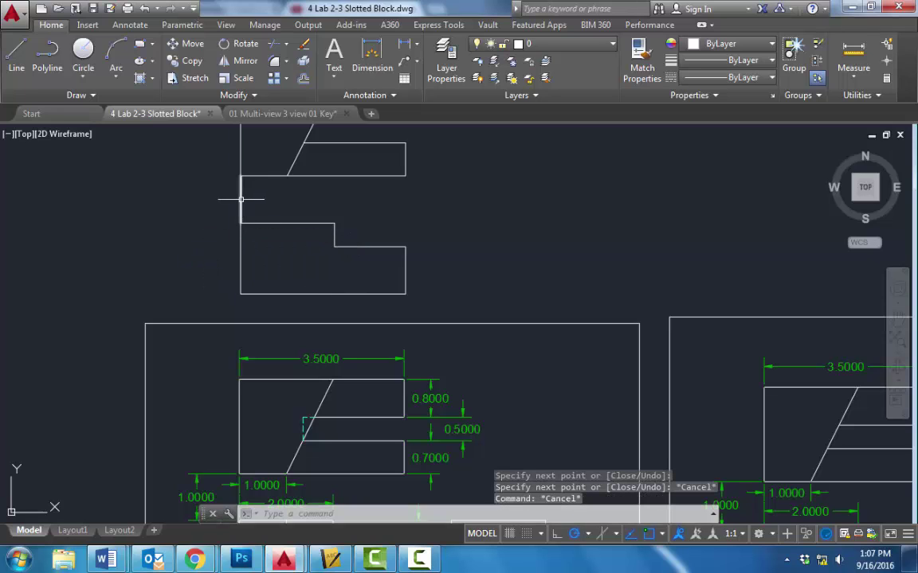
pyautogui.click(240, 199)
pyautogui.press('Delete')
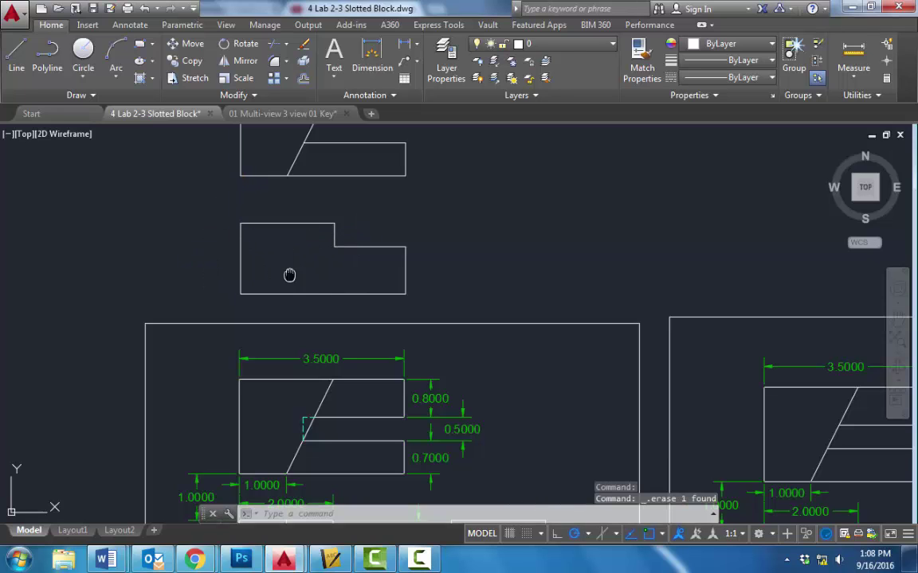
# Examine the step lines in the reference front view and how they line up with the angled edge in its top view
pyautogui.moveTo(289, 275); pyautogui.dragTo(317, 203, button='middle')
pyautogui.moveTo(318, 276); pyautogui.dragTo(305, 409, button='middle')
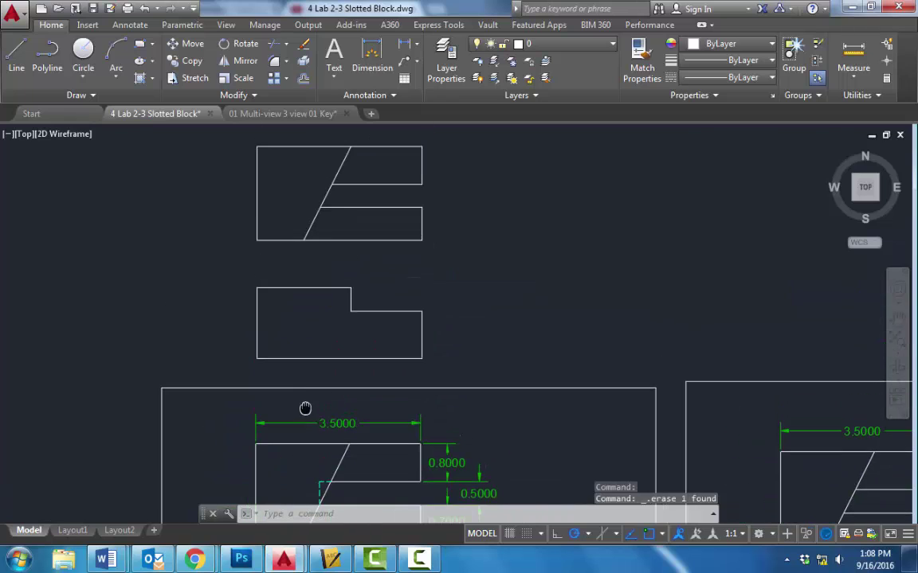
pyautogui.scroll(2, 333, 311)
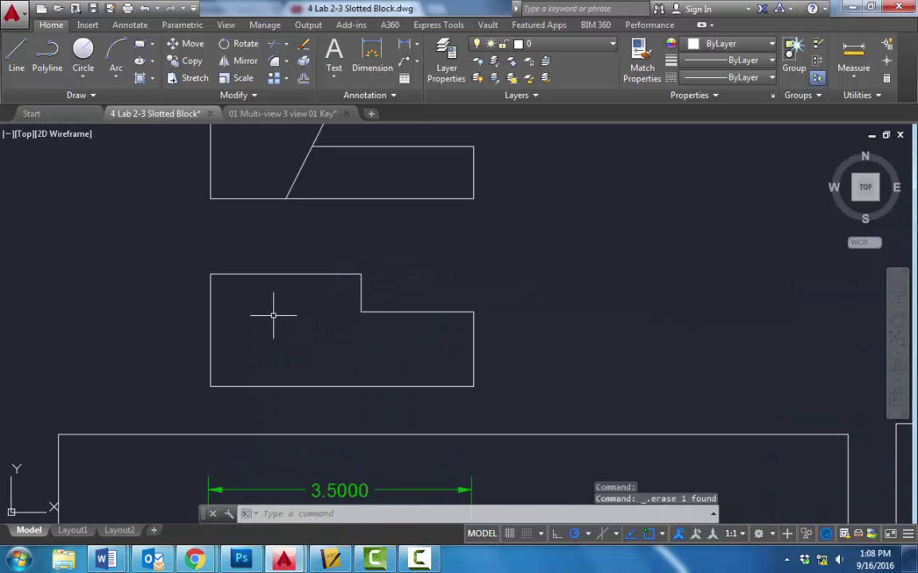
pyautogui.moveTo(282, 434); pyautogui.dragTo(310, 184, button='middle')
pyautogui.moveTo(372, 438)
pyautogui.mouseDown(button='middle')
pyautogui.moveTo(379, 398)
pyautogui.moveTo(358, 166)
pyautogui.mouseUp(button='middle')
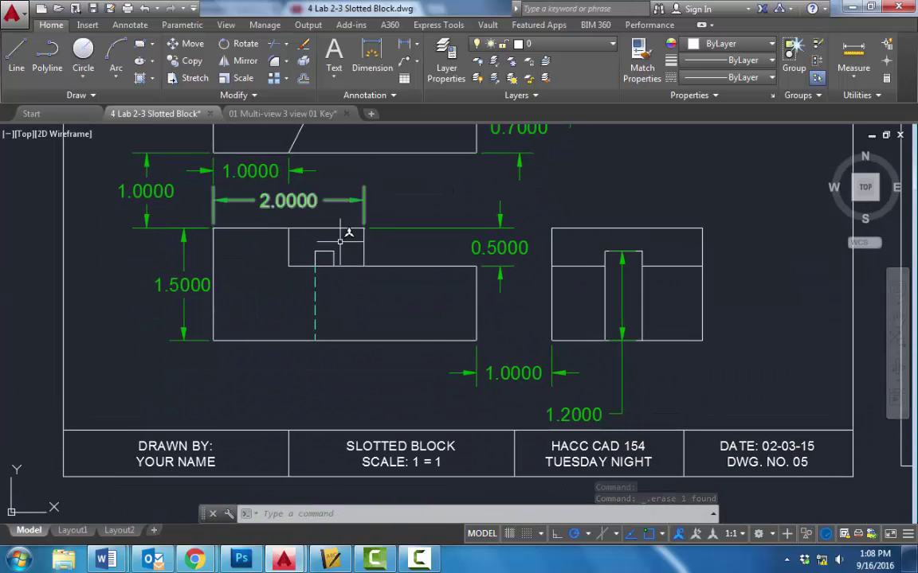
pyautogui.press('Delete')
pyautogui.click(292, 267)
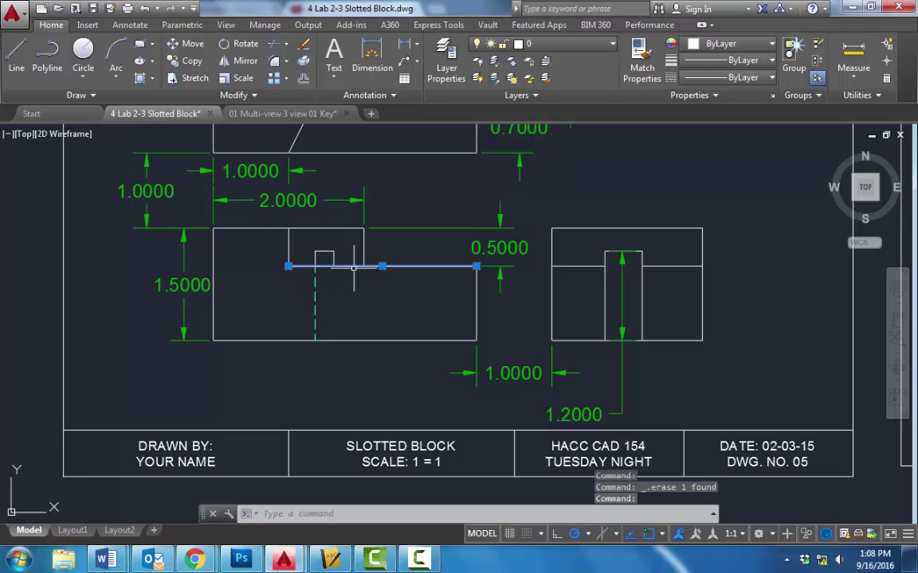
pyautogui.click(287, 241)
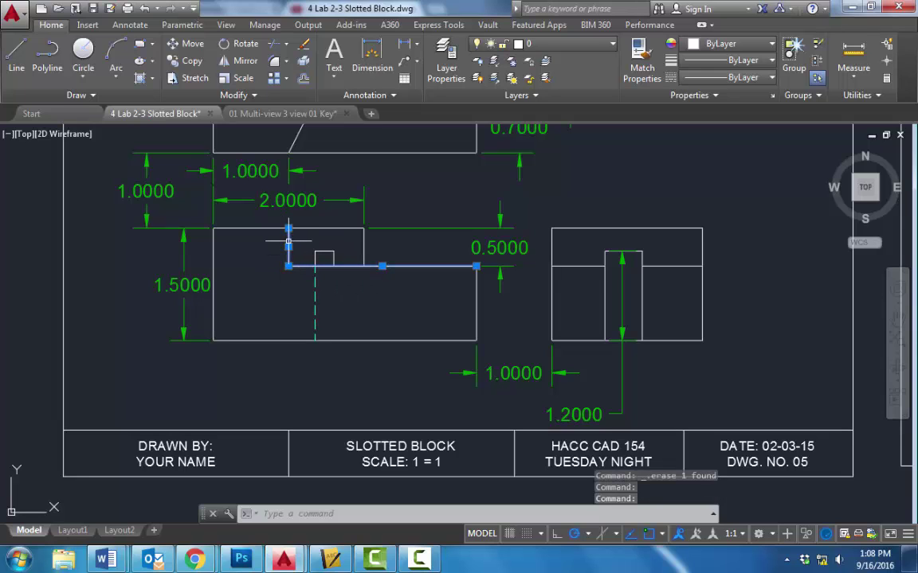
pyautogui.moveTo(287, 240); pyautogui.dragTo(277, 372, button='middle')
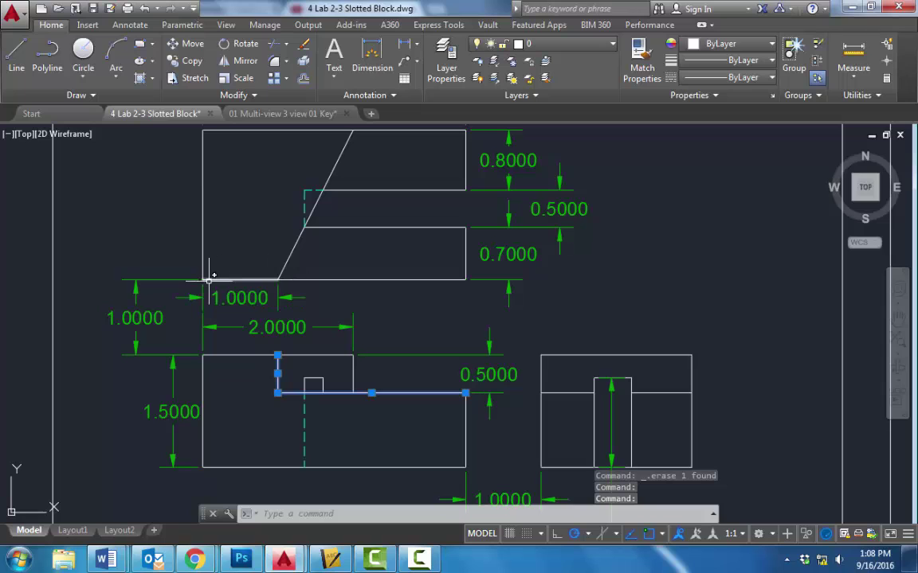
pyautogui.moveTo(297, 251); pyautogui.dragTo(320, 441, button='middle')
pyautogui.moveTo(318, 237); pyautogui.dragTo(287, 401, button='middle')
pyautogui.press('Escape')
pyautogui.press('Escape')
pyautogui.moveTo(261, 227); pyautogui.dragTo(264, 244, button='middle')
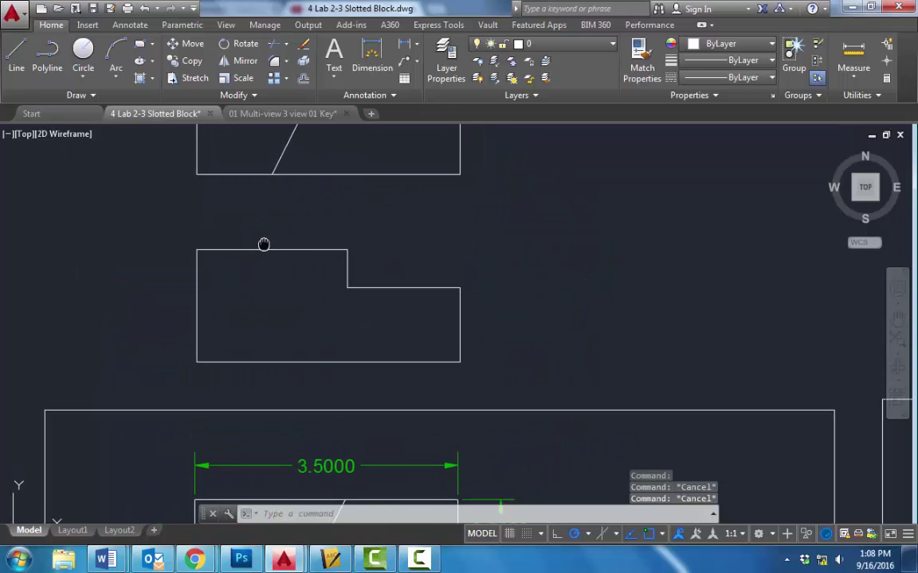
# Draw a vertical line from the lower end of the new top view's angled edge down into the front view, past the step level
pyautogui.click(23, 72)
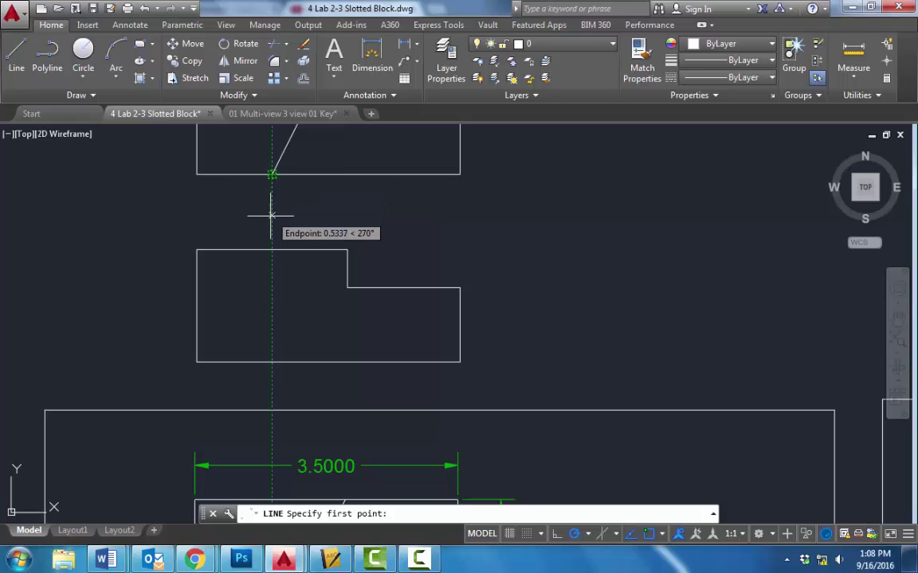
pyautogui.click(271, 176)
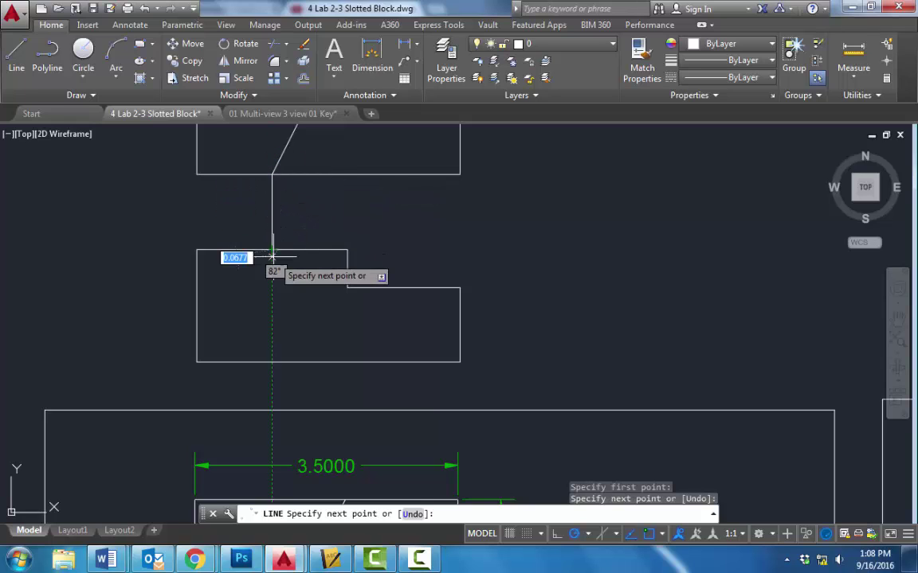
pyautogui.click(272, 331)
pyautogui.press('Escape')
pyautogui.press('Escape')
pyautogui.press('Escape')
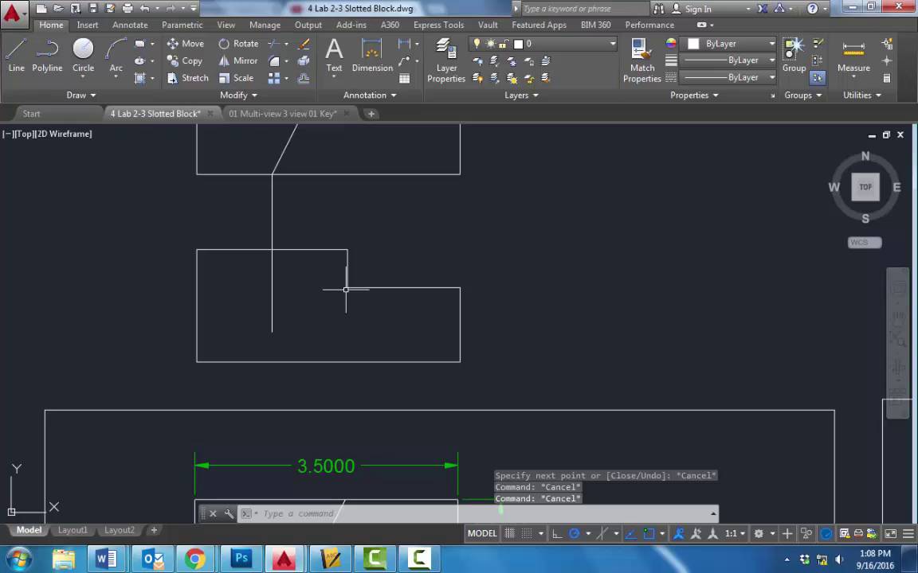
# Draw a horizontal line from the front view's inner step corner left to the vertical projection line
pyautogui.press('space')
pyautogui.click(272, 288)
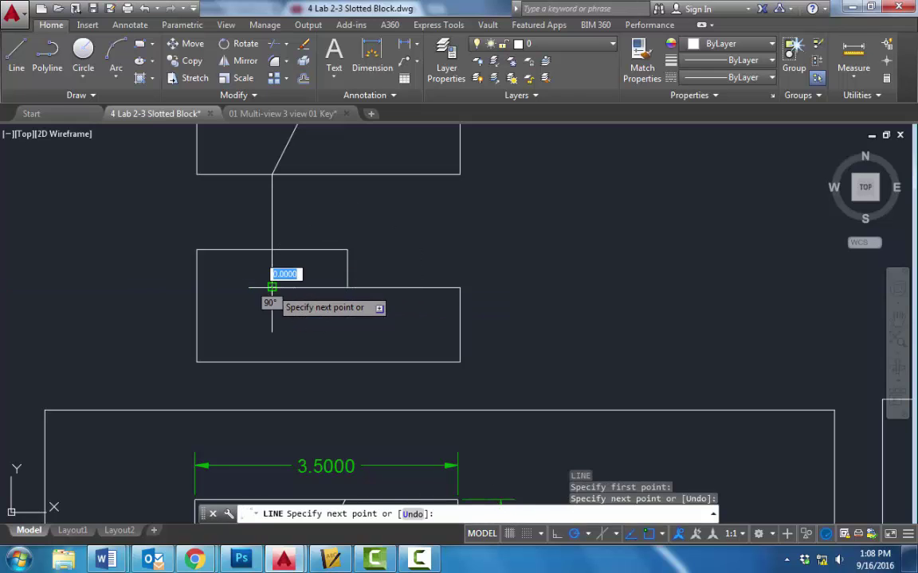
pyautogui.press('Escape')
pyautogui.press('Escape')
# Trim the projection line at the front view's step line and top edge, and erase the leftover piece between the views
pyautogui.write('tr')
pyautogui.press('Return')
pyautogui.press('Return')
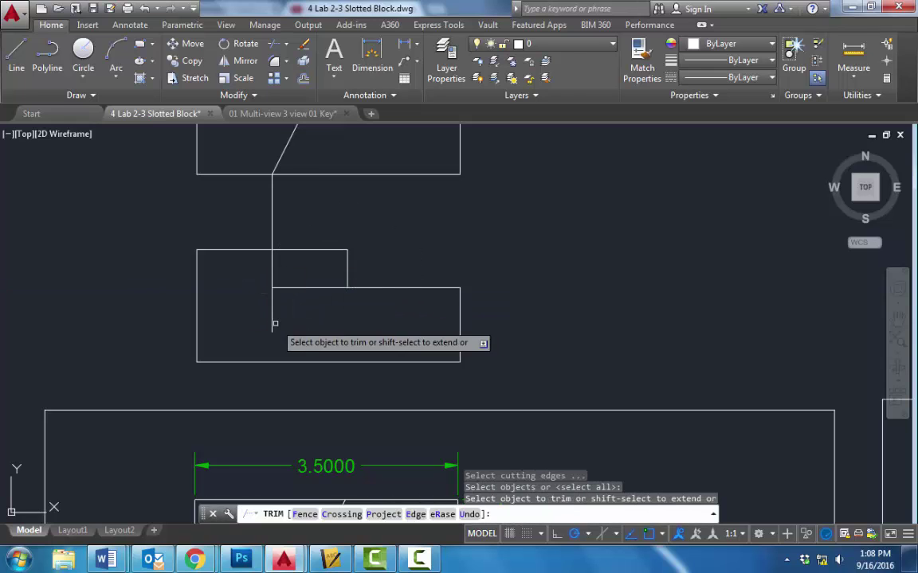
pyautogui.click(271, 225)
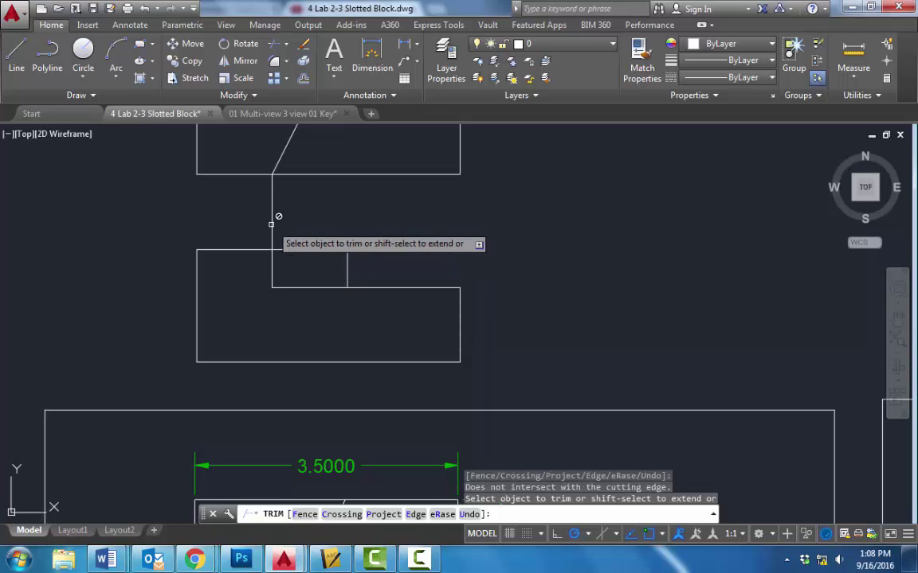
pyautogui.press('Escape')
pyautogui.click(273, 224)
pyautogui.press('Delete')
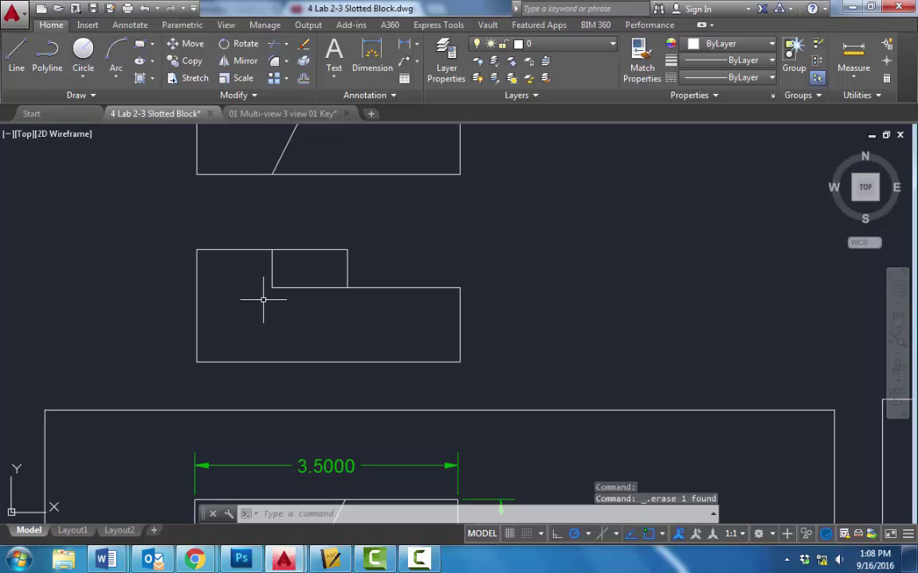
# Draw vertical lines from the two slot corners of the reference top view down to the small rectangle in its front view
pyautogui.scroll(-3, 343, 327)
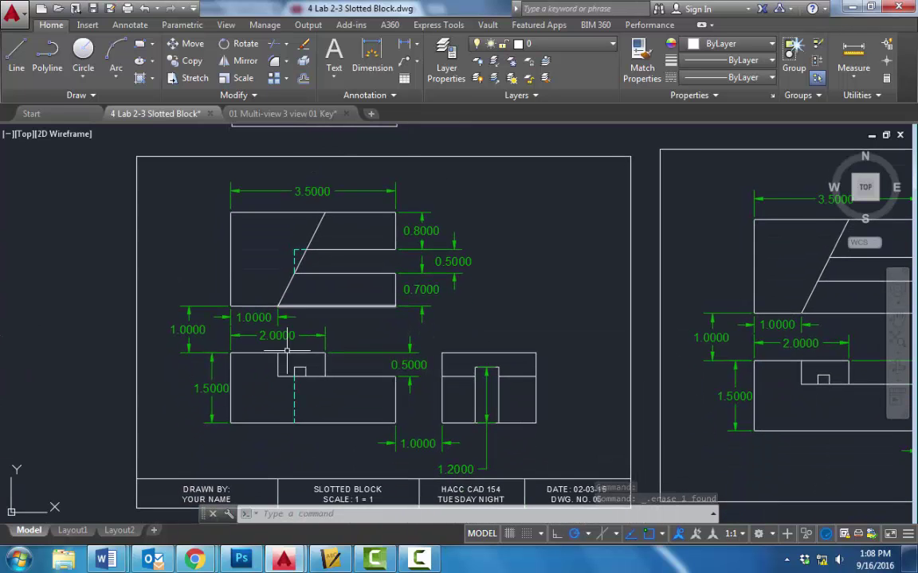
pyautogui.scroll(2, 298, 372)
pyautogui.scroll(-2, 305, 318)
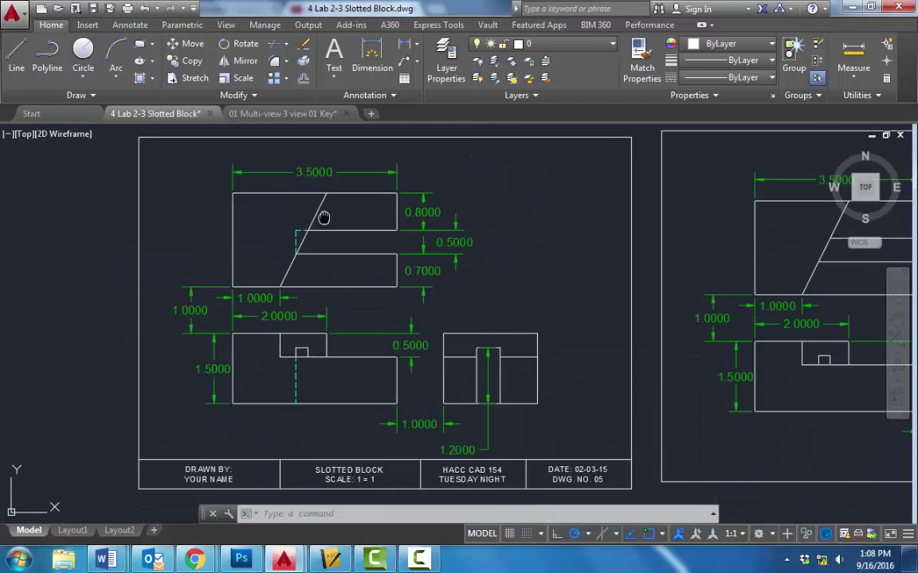
pyautogui.click(16, 56)
pyautogui.scroll(2, 311, 271)
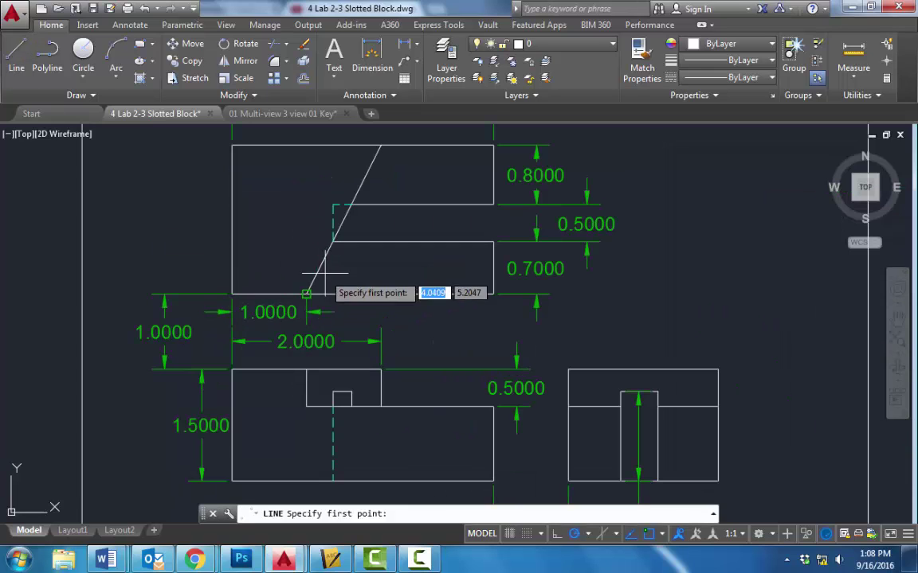
pyautogui.click(333, 241)
pyautogui.click(333, 391)
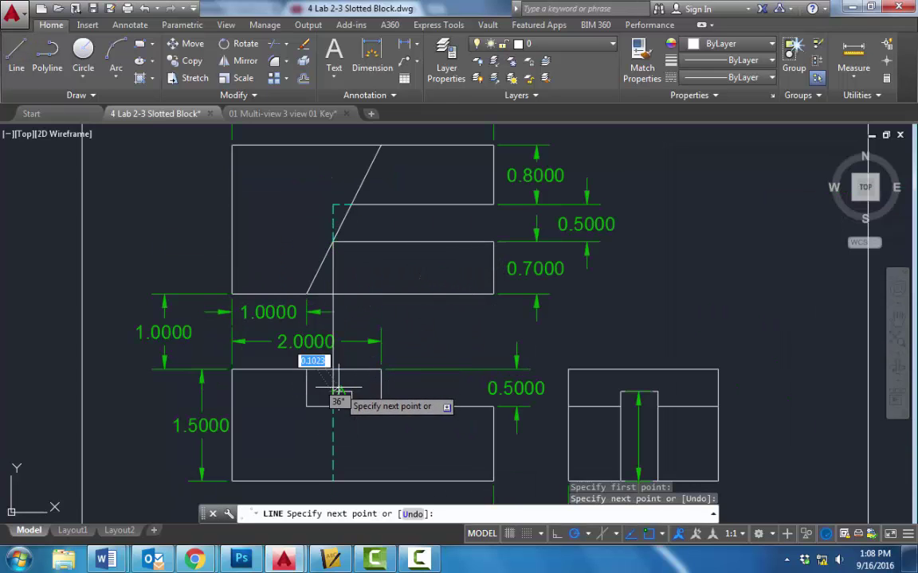
pyautogui.press('Return')
pyautogui.press('Return')
pyautogui.click(351, 205)
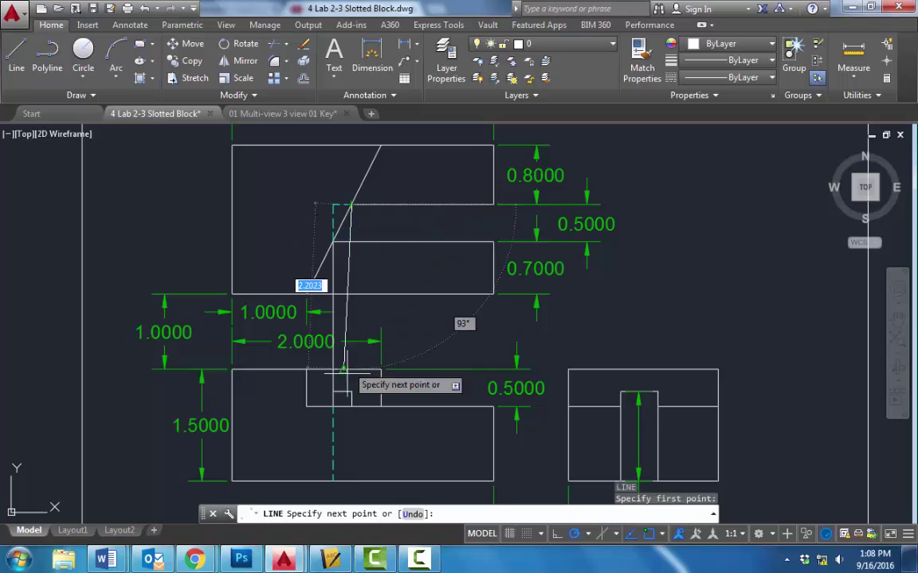
pyautogui.click(351, 406)
pyautogui.press('Escape')
# Erase the two vertical projection lines from the reference drawing
pyautogui.click(357, 283)
pyautogui.click(338, 263)
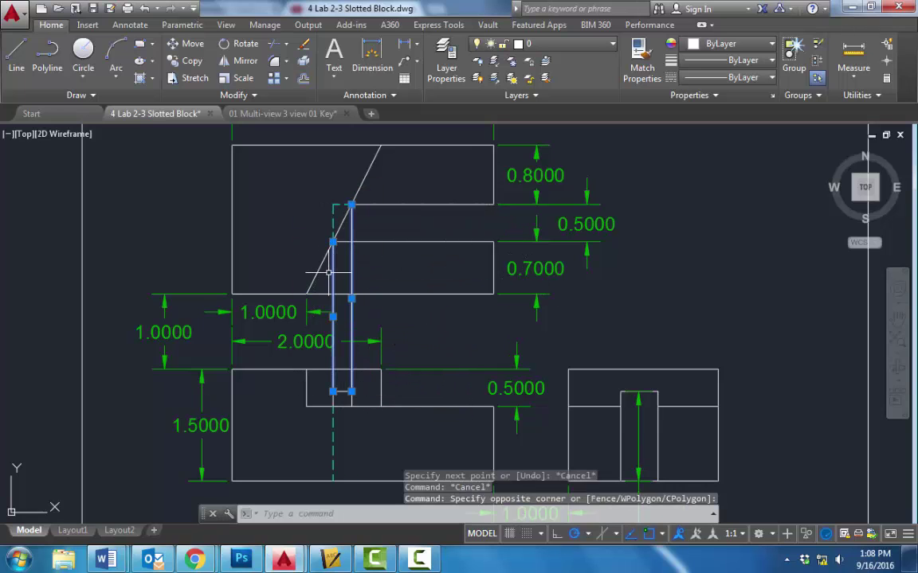
pyautogui.press('Delete')
# Project both slot corners on the new top view's angled edge straight down to the front view's step line
pyautogui.scroll(-5, 375, 235)
pyautogui.moveTo(371, 237); pyautogui.dragTo(342, 439, button='middle')
pyautogui.scroll(5, 333, 239)
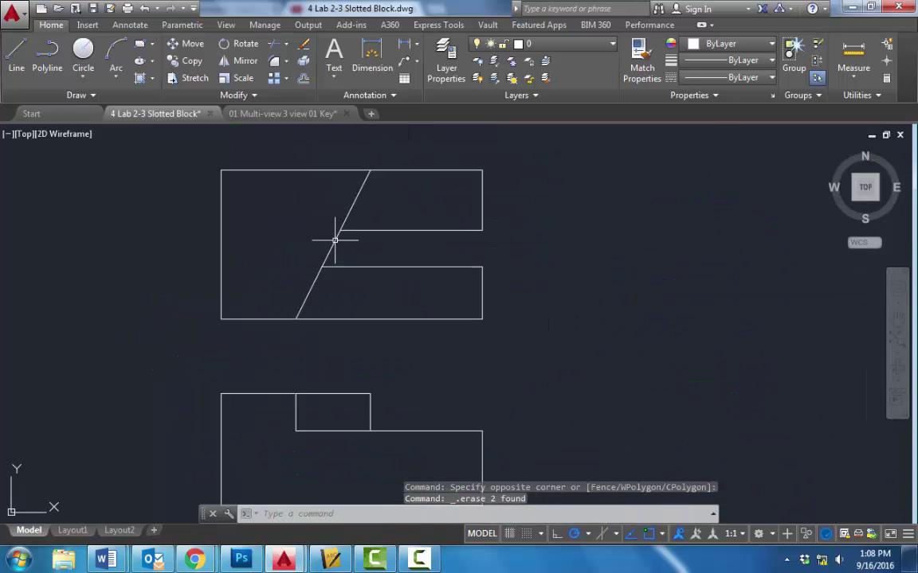
pyautogui.click(18, 58)
pyautogui.moveTo(332, 240); pyautogui.dragTo(312, 154, button='middle')
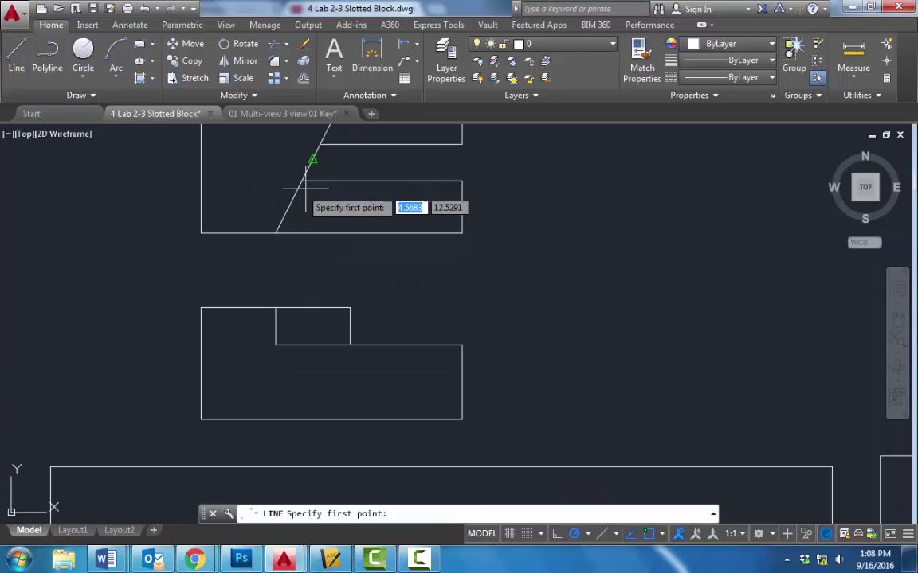
pyautogui.click(302, 182)
pyautogui.click(302, 345)
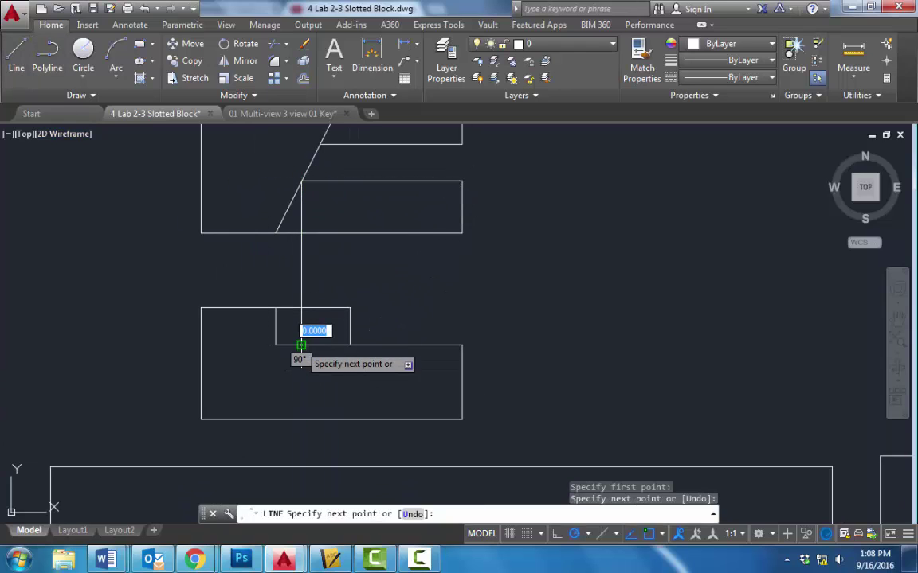
pyautogui.press('Return')
pyautogui.press('Return')
pyautogui.click(319, 145)
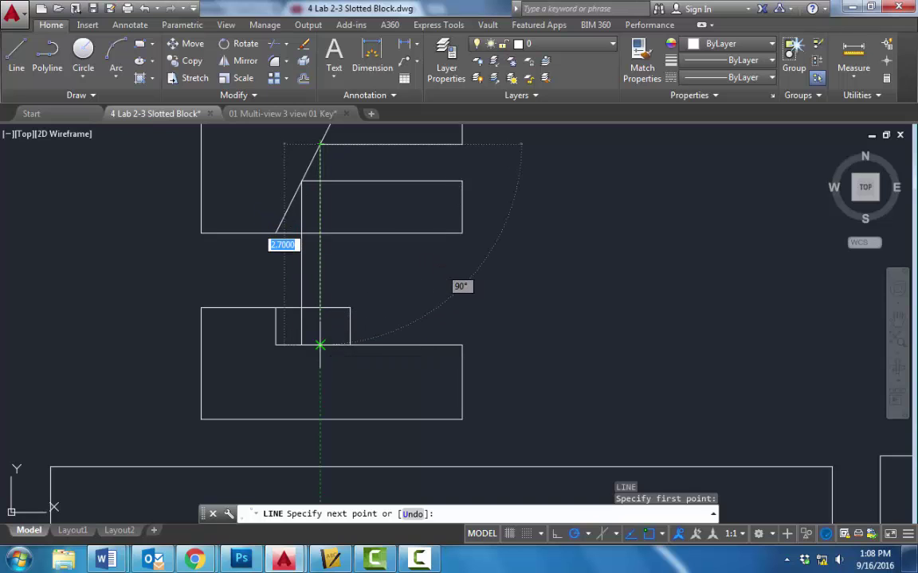
pyautogui.click(319, 345)
pyautogui.press('Return')
# Draw a horizontal spacing line of length 1 to the right from the new front view's lower-right corner
pyautogui.scroll(-2, 482, 346)
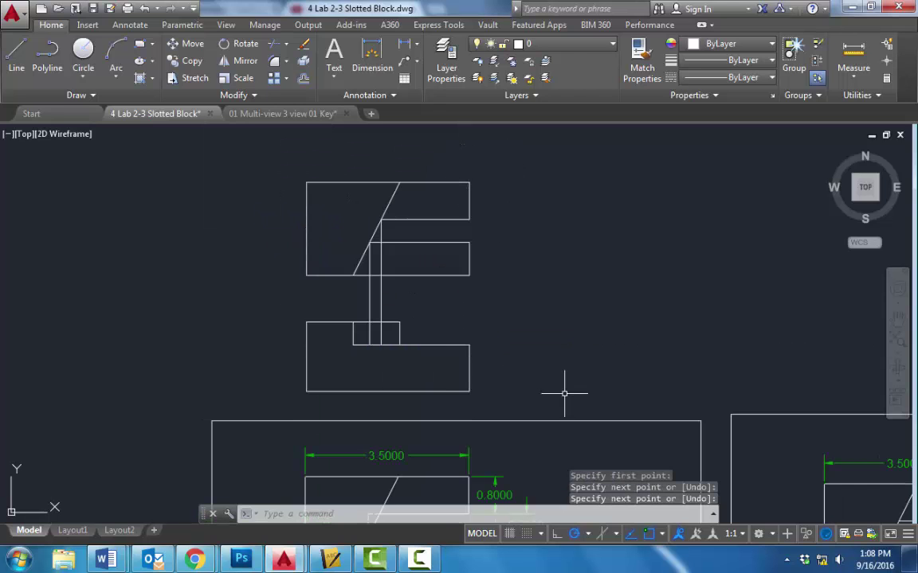
pyautogui.moveTo(562, 392)
pyautogui.mouseDown(button='middle')
pyautogui.moveTo(441, 211)
pyautogui.moveTo(426, 291)
pyautogui.mouseUp(button='middle')
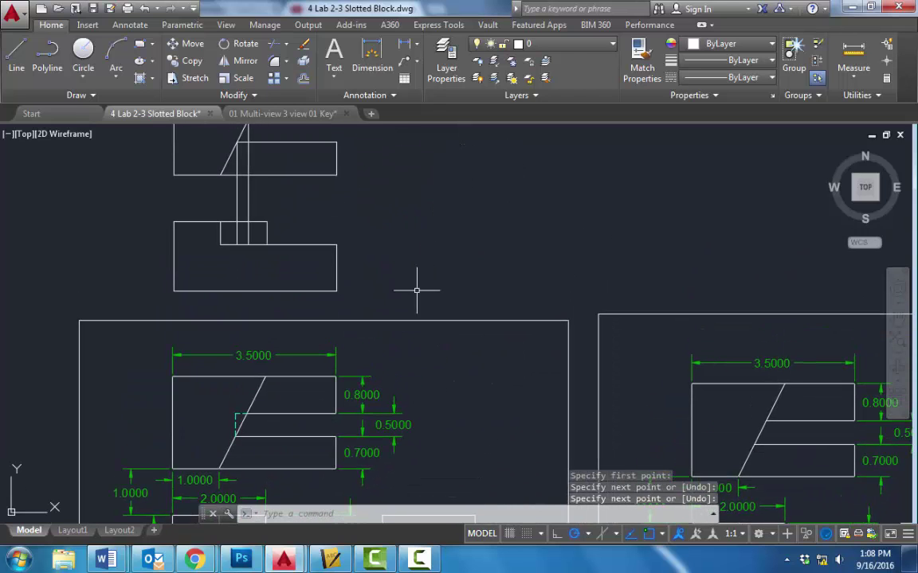
pyautogui.click(23, 65)
pyautogui.click(336, 291)
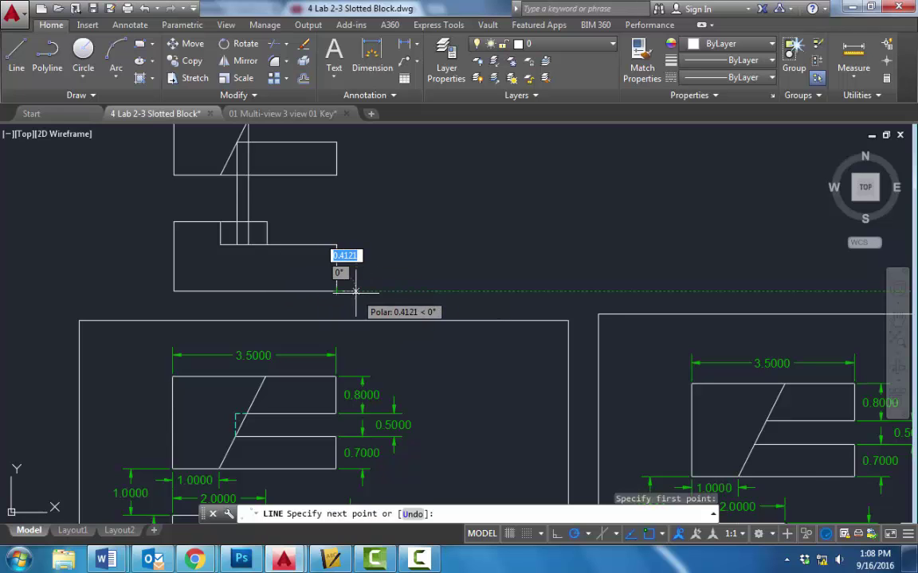
pyautogui.write('1')
pyautogui.press('Return')
# Continue from the spacing line's end with a vertical line 1.5 straight up as the side view's left edge
pyautogui.scroll(-3, 356, 292)
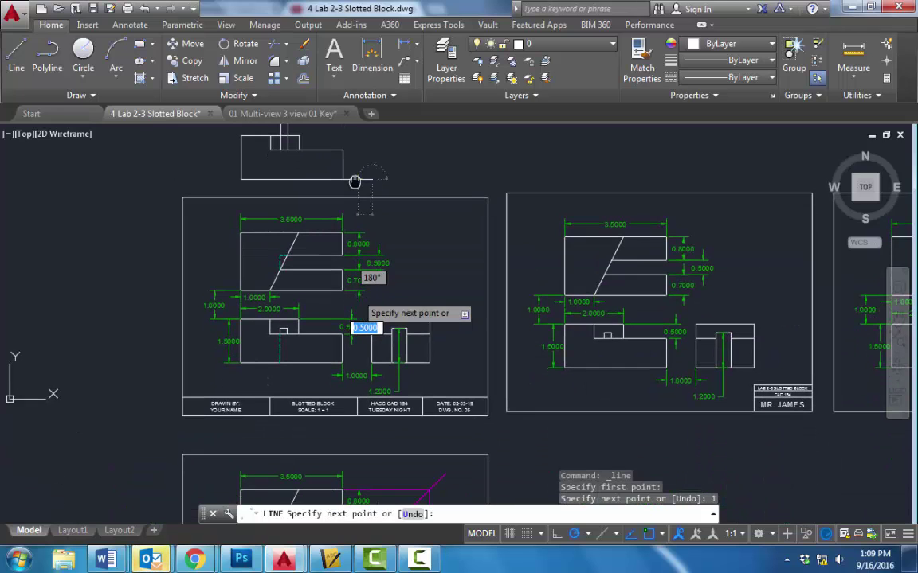
pyautogui.scroll(2, 358, 182)
pyautogui.scroll(-3, 357, 183)
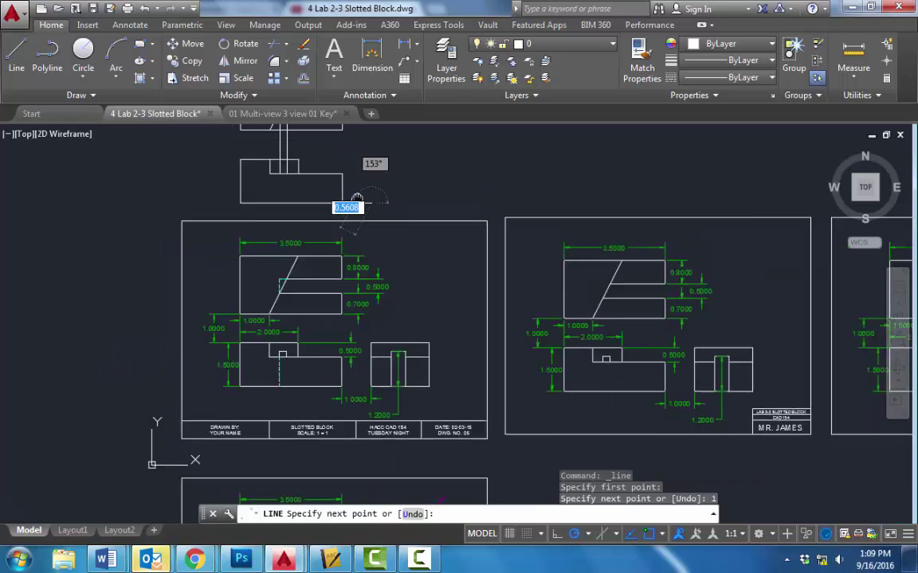
pyautogui.scroll(3, 363, 207)
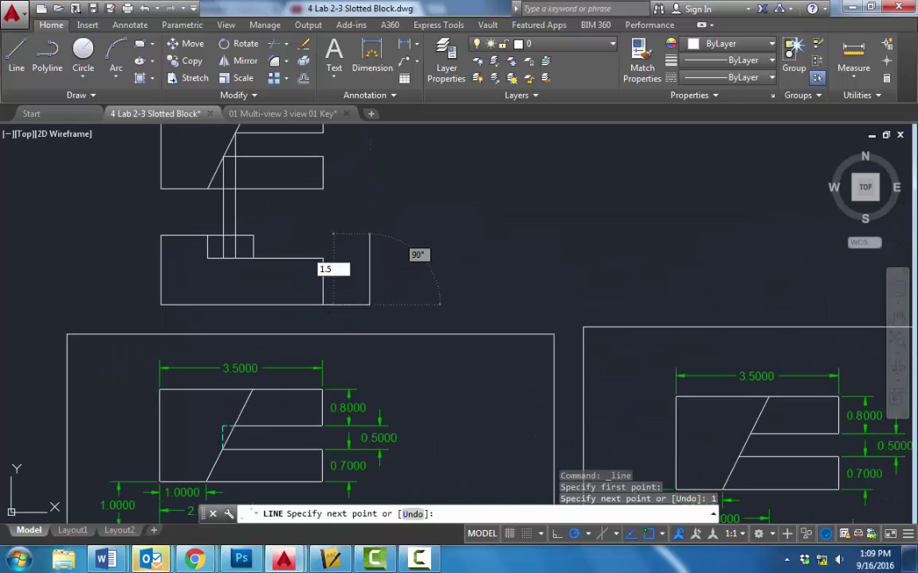
pyautogui.press('Return')
pyautogui.scroll(-3, 398, 199)
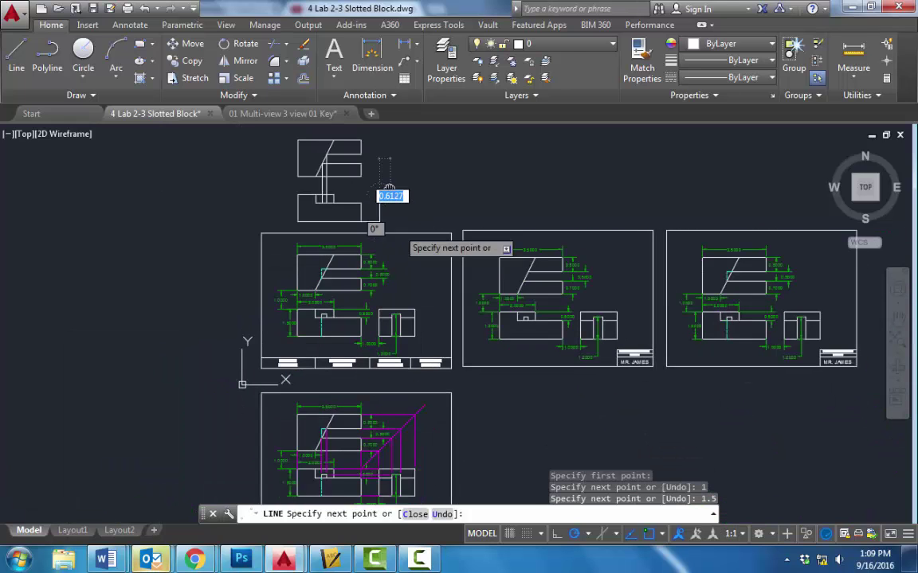
pyautogui.press('Escape')
# Inspect the top edge of the reference side view, and turn off the Construction layer
pyautogui.scroll(5, 390, 313)
pyautogui.click(390, 237)
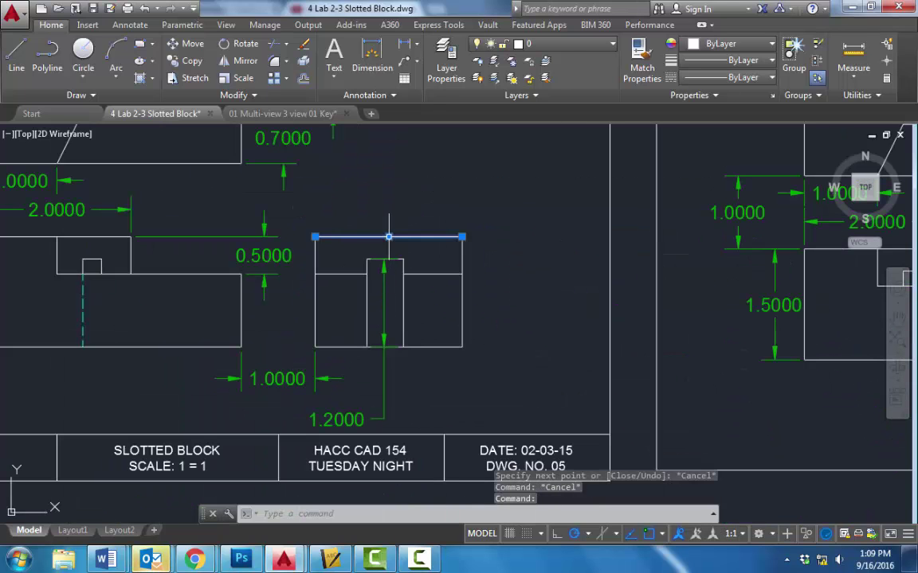
pyautogui.scroll(-2, 321, 237)
pyautogui.moveTo(322, 238); pyautogui.dragTo(319, 300, button='middle')
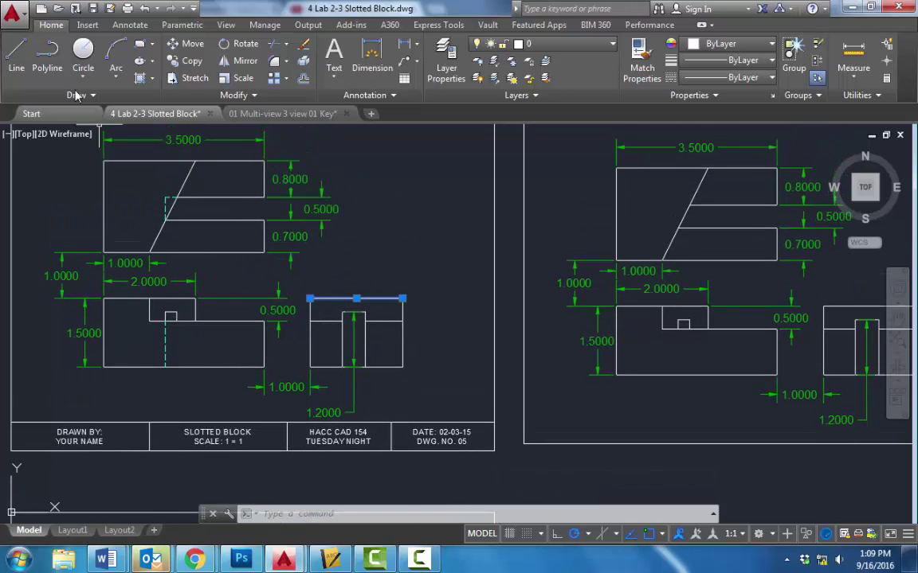
pyautogui.press('Escape')
pyautogui.click(542, 44)
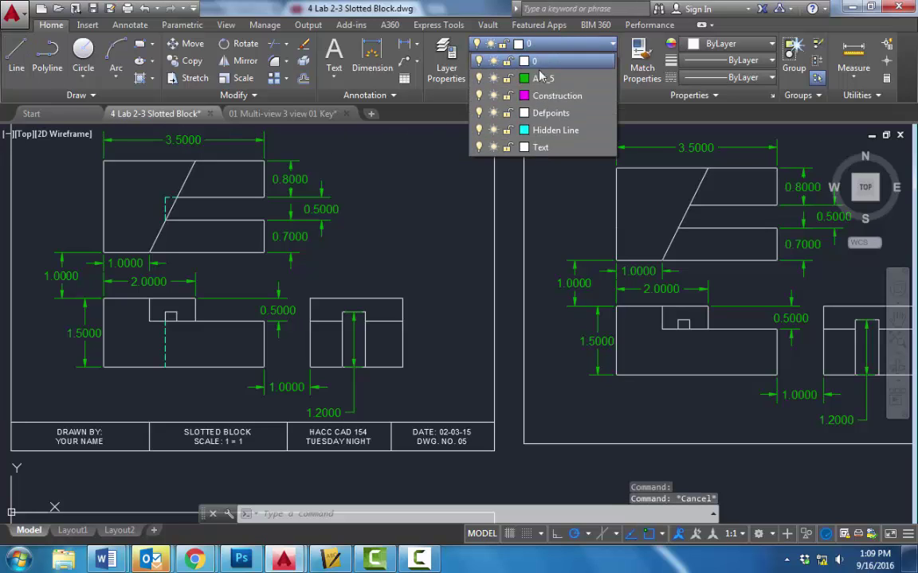
pyautogui.click(478, 96)
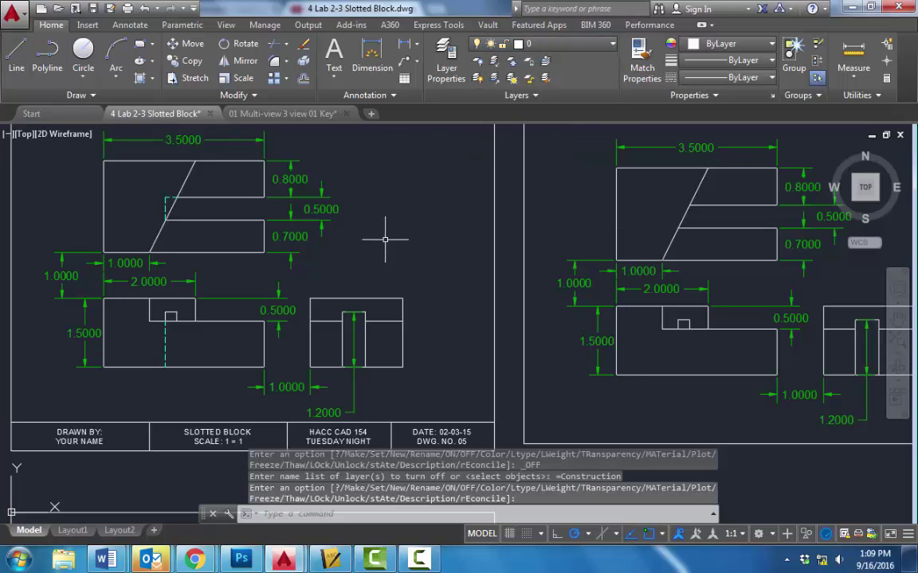
# Turn the Construction layer back on and examine the projection lines between the three views in the completed drawing
pyautogui.click(542, 44)
pyautogui.click(478, 96)
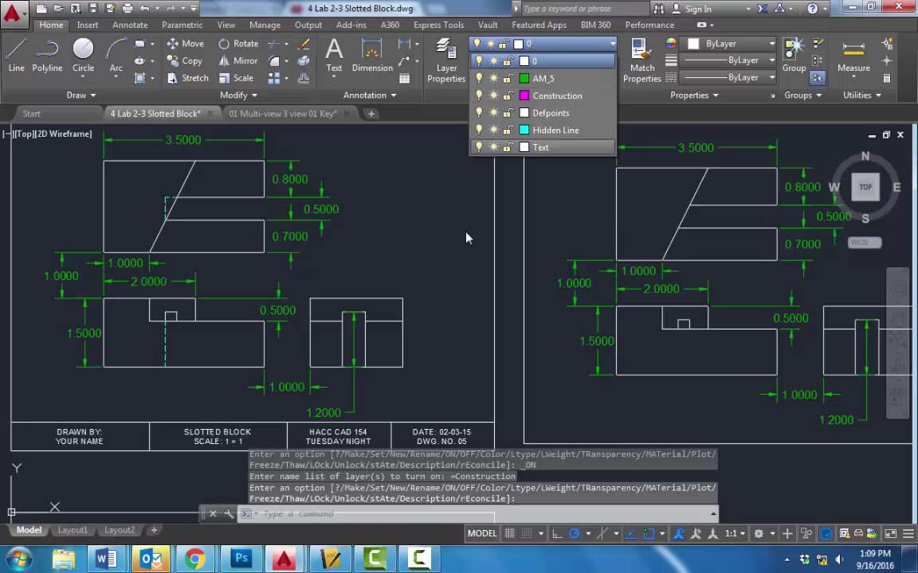
pyautogui.click(467, 238)
pyautogui.moveTo(432, 354); pyautogui.dragTo(497, 4, button='middle')
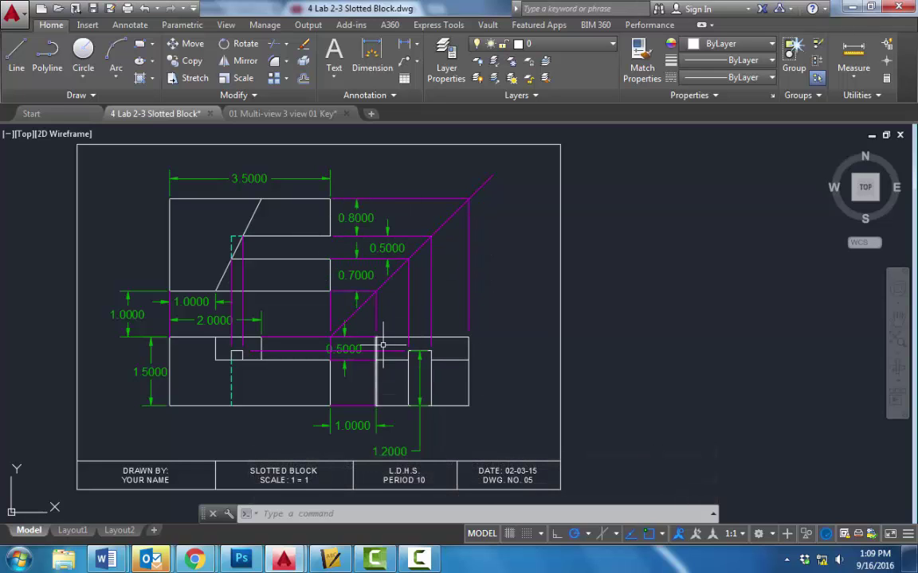
pyautogui.scroll(4, 373, 296)
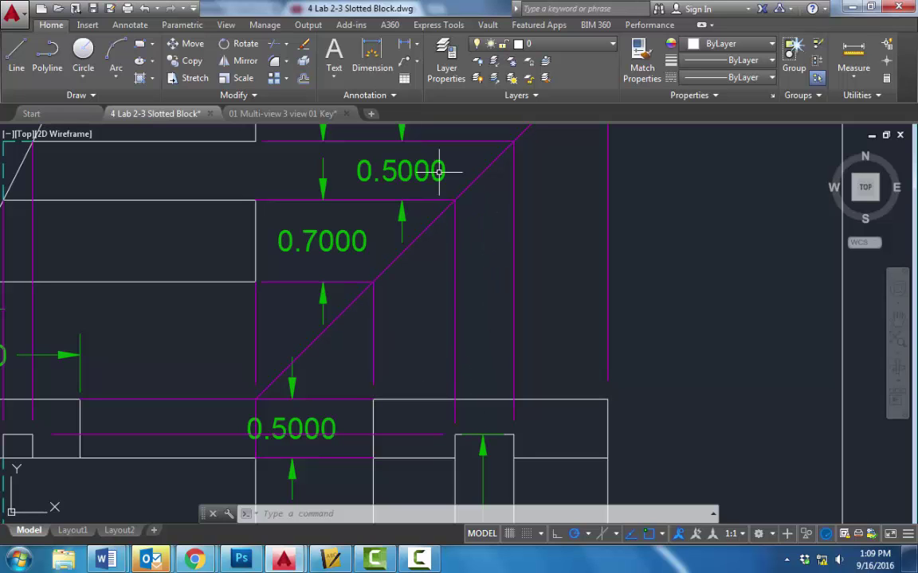
pyautogui.scroll(-2, 420, 389)
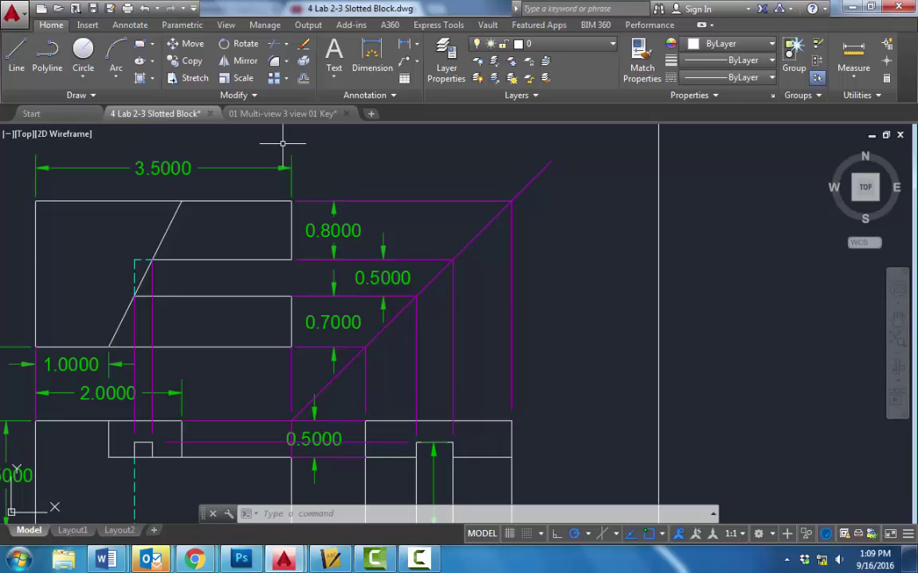
pyautogui.click(289, 116)
pyautogui.click(177, 117)
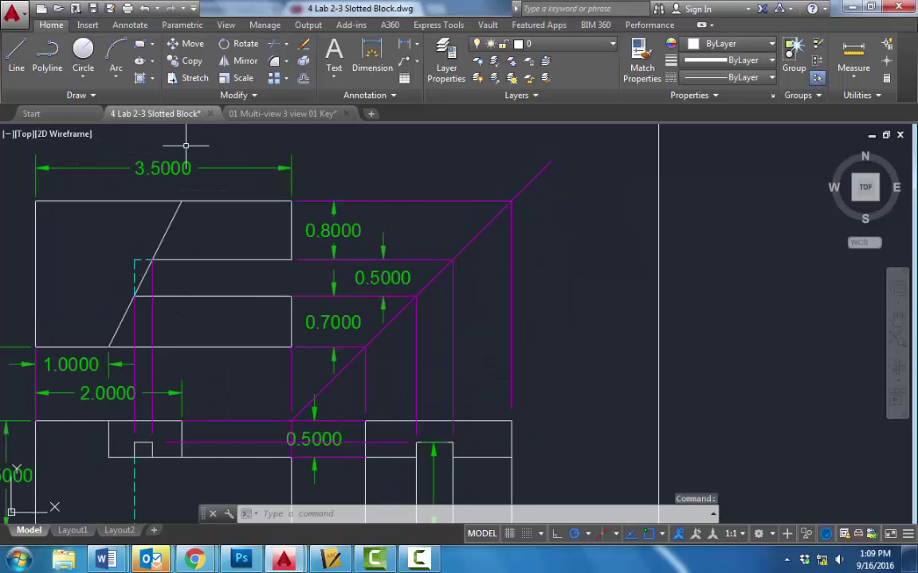
# Draw the new side view's top edge rightward from its upper-left corner as consecutive line segments of .7, .5 and .8
pyautogui.scroll(-5, 184, 147)
pyautogui.scroll(5, 286, 236)
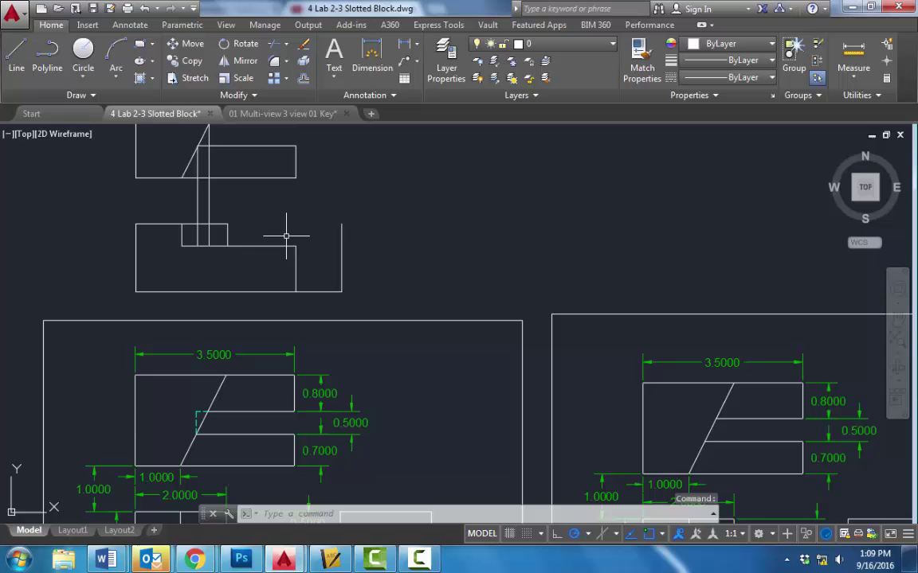
pyautogui.click(16, 54)
pyautogui.click(341, 223)
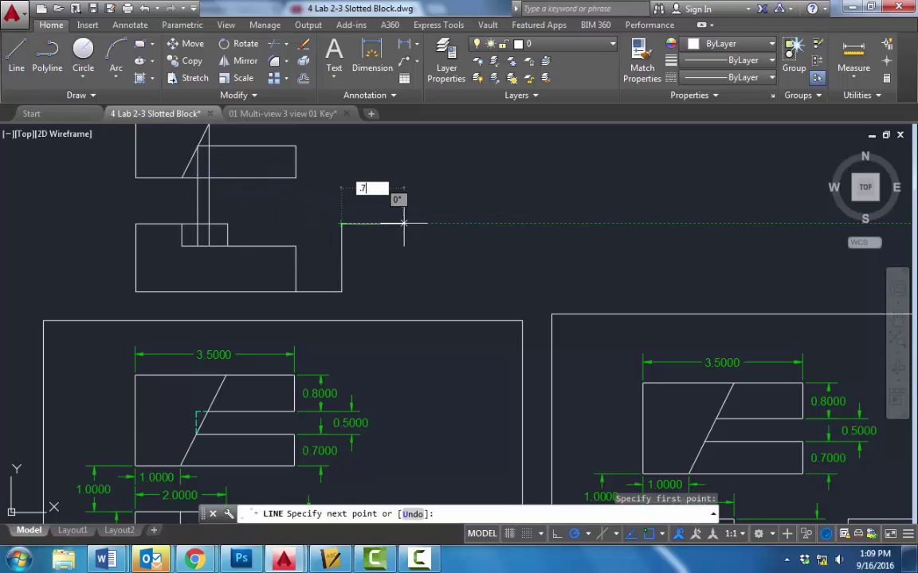
pyautogui.press('Return')
pyautogui.write('.')
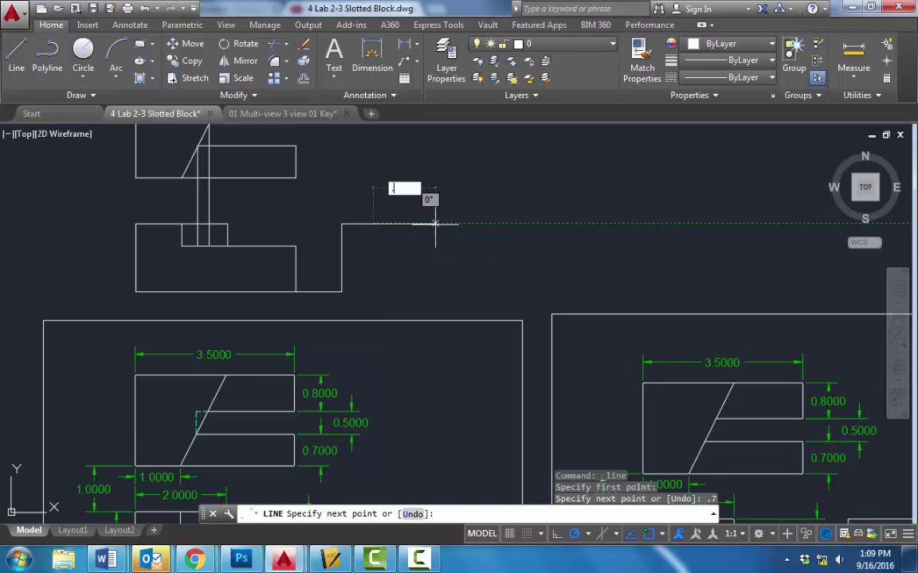
pyautogui.write('5')
pyautogui.press('Return')
pyautogui.write('.8')
pyautogui.press('Return')
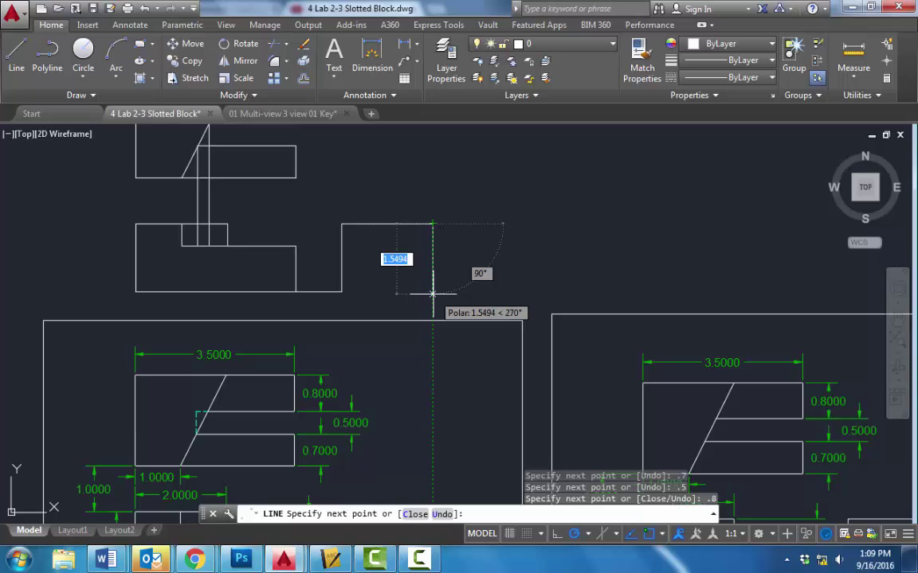
# Continue the side view outline 1.5 straight down, and back left along the bottom with segments of .8 and .5
pyautogui.write('1.5')
pyautogui.press('Return')
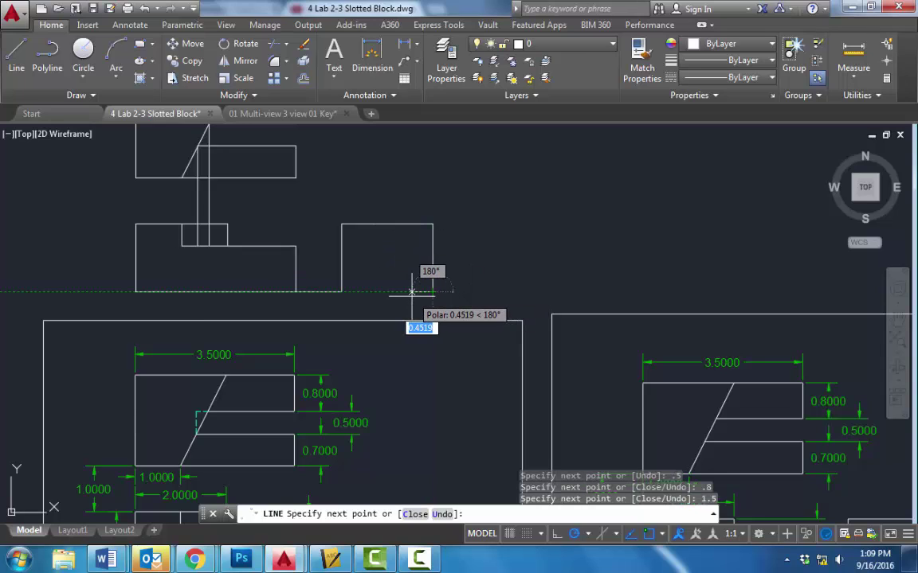
pyautogui.write('.8')
pyautogui.press('Return')
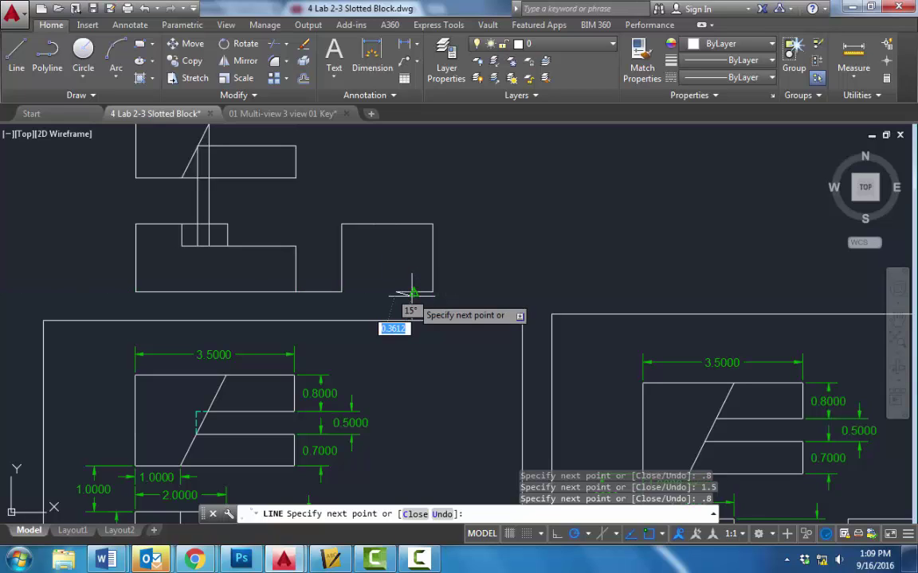
pyautogui.press('Return')
pyautogui.hotkey('ctrl', 'z')
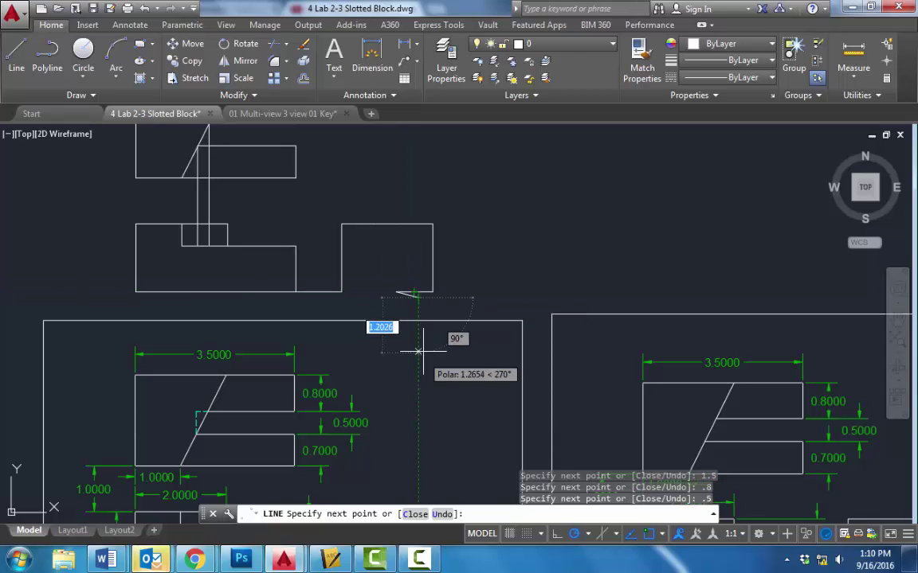
pyautogui.write('.')
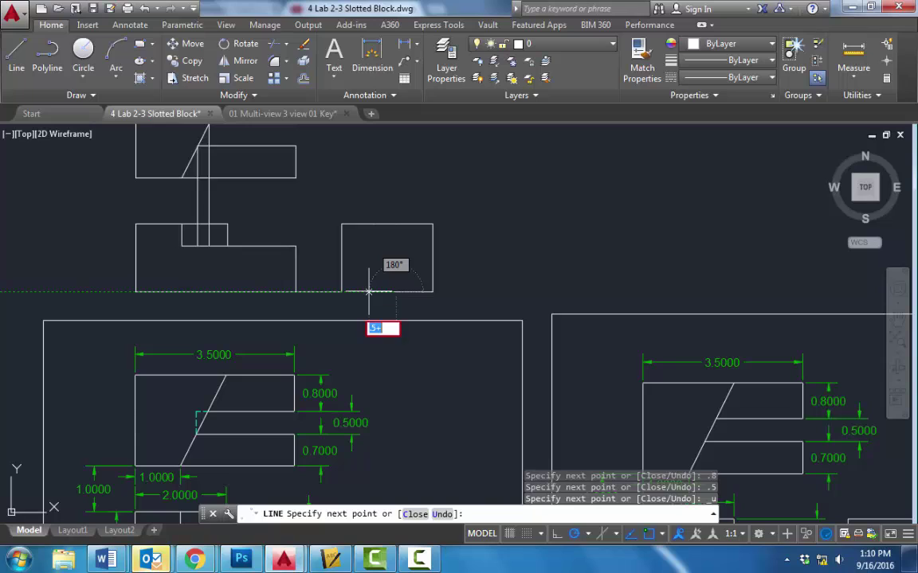
pyautogui.write('5')
pyautogui.press('Return')
# Try to close the side view outline to its starting point, and erase the diagonal closing line
pyautogui.write('c')
pyautogui.press('Return')
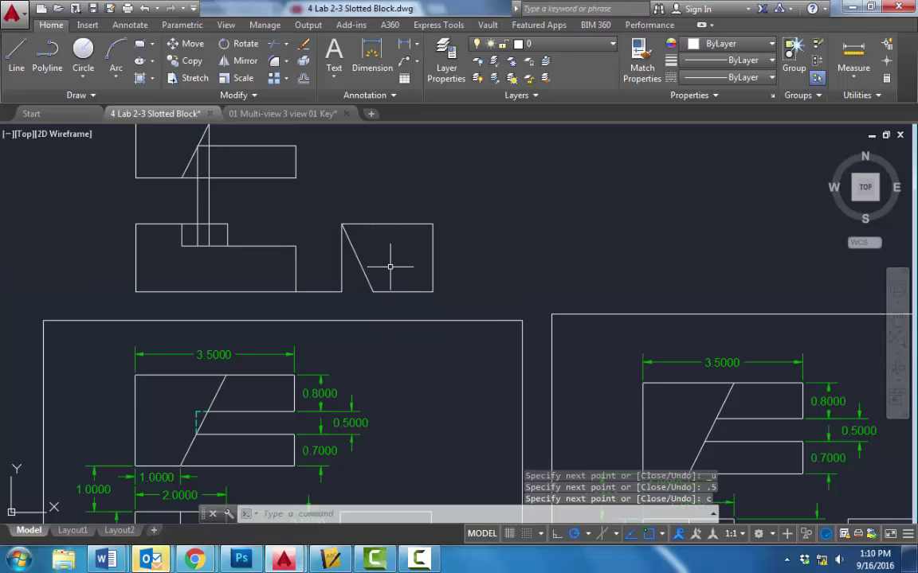
pyautogui.click(362, 265)
pyautogui.press('Delete')
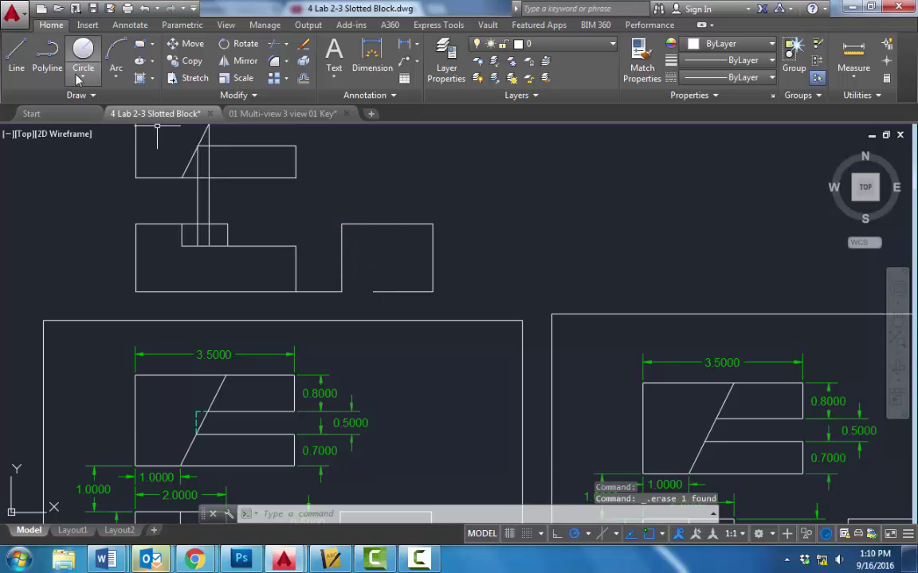
# Complete the side view's bottom edge to its lower-left corner, and erase the spacing line between the front and side views
pyautogui.click(23, 54)
pyautogui.click(373, 293)
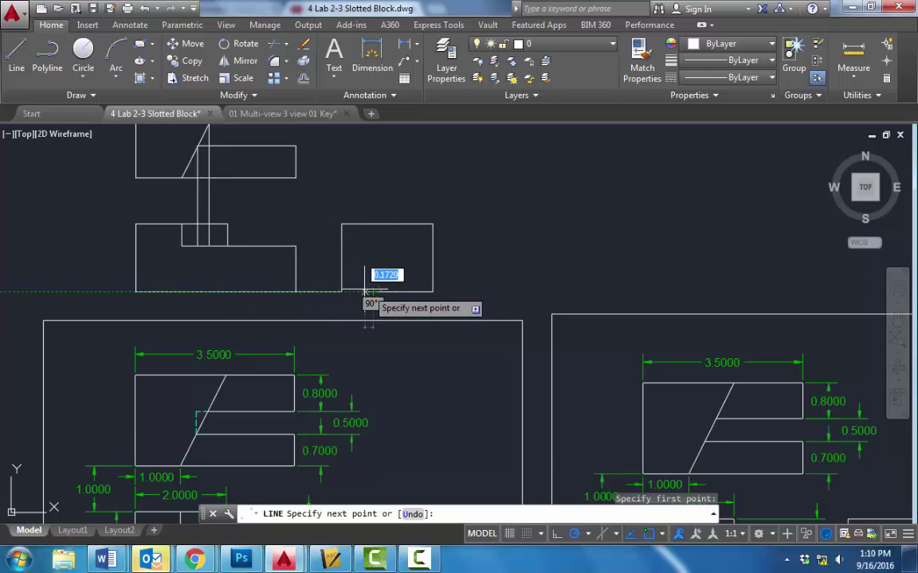
pyautogui.press('Escape')
pyautogui.press('Escape')
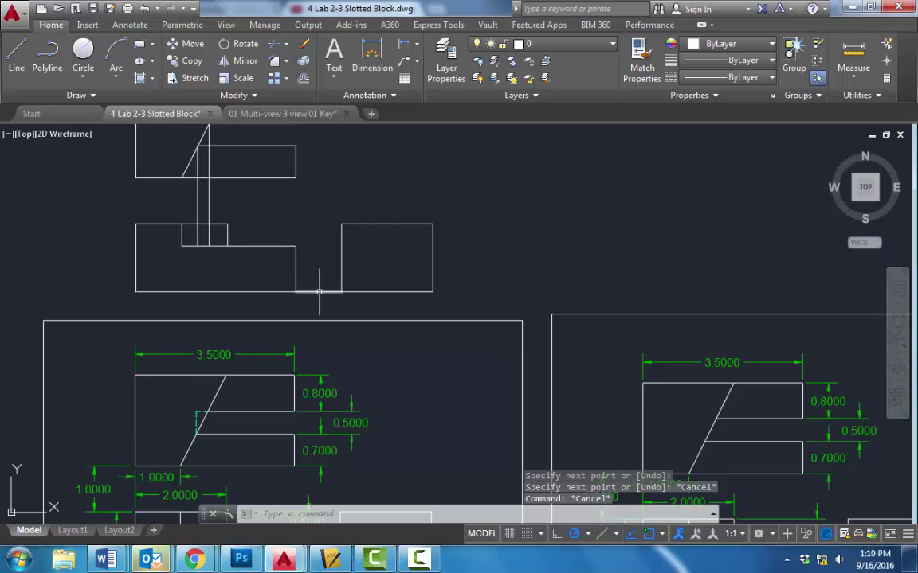
pyautogui.click(318, 292)
pyautogui.press('Delete')
# Examine the slot and its height dimension in the reference side view
pyautogui.moveTo(352, 283)
pyautogui.mouseDown(button='middle')
pyautogui.moveTo(364, 275)
pyautogui.moveTo(360, 90)
pyautogui.mouseUp(button='middle')
pyautogui.scroll(2, 396, 405)
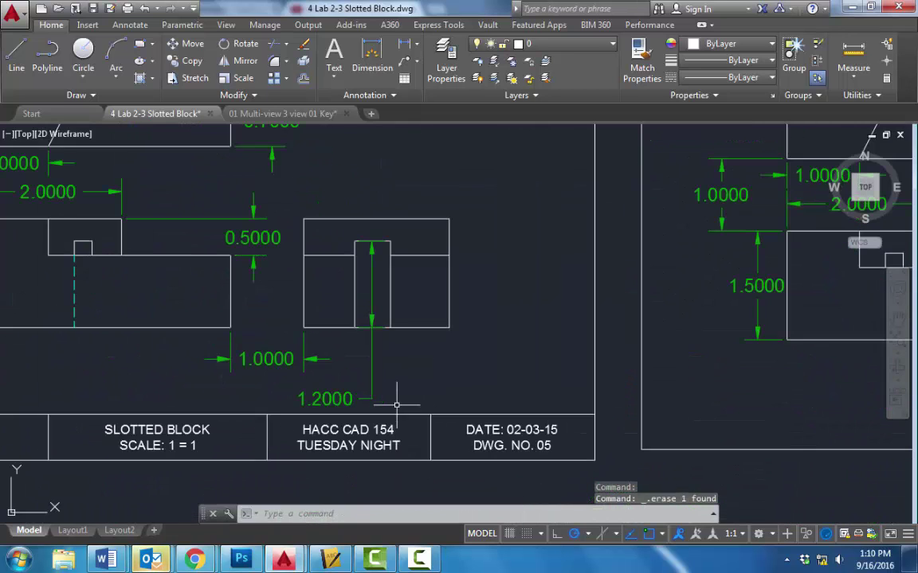
pyautogui.click(353, 313)
pyautogui.press('Escape')
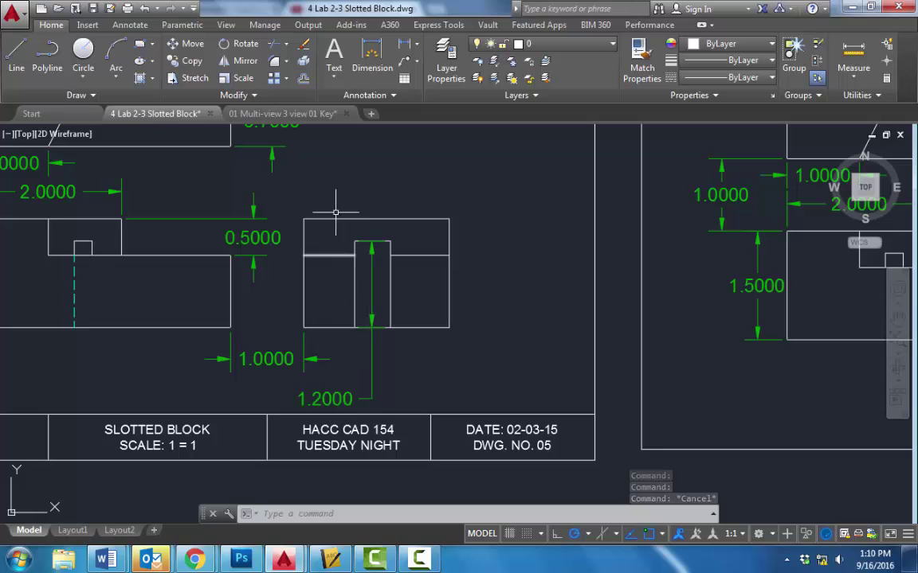
pyautogui.scroll(-4, 364, 191)
pyautogui.moveTo(364, 192); pyautogui.dragTo(355, 446, button='middle')
pyautogui.scroll(2, 360, 374)
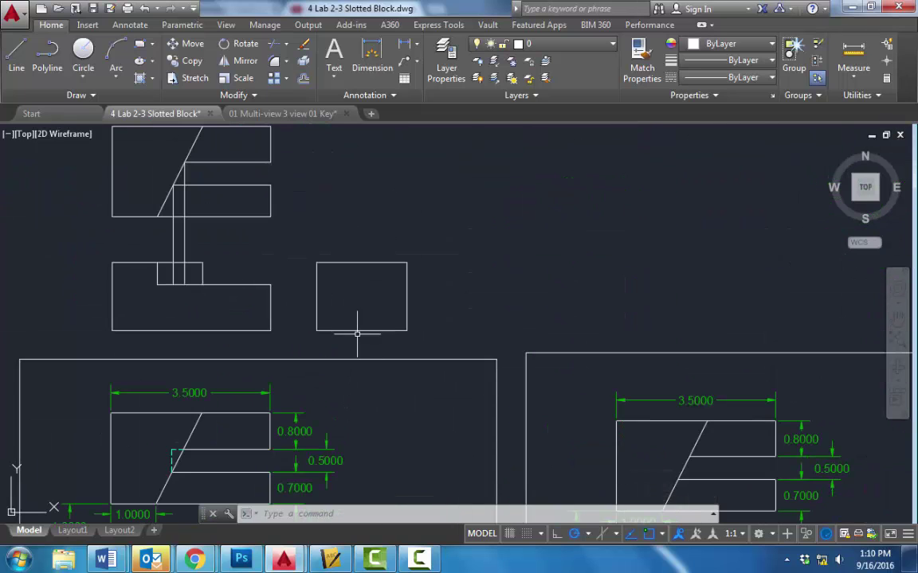
pyautogui.scroll(2, 350, 317)
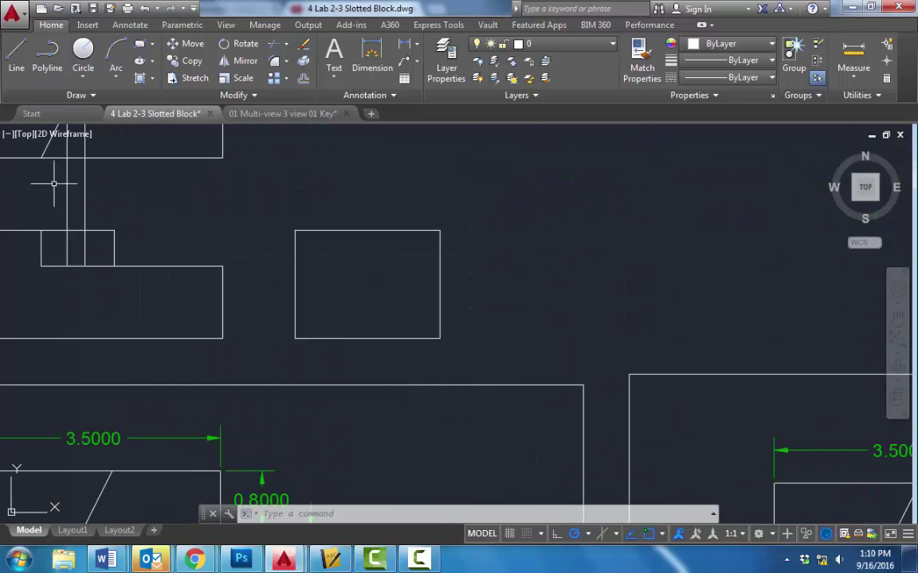
# Draw the side view's slot from the bottom edge's segment endpoint: 1.2 up, .5 right, and straight down to the bottom edge
pyautogui.click(16, 56)
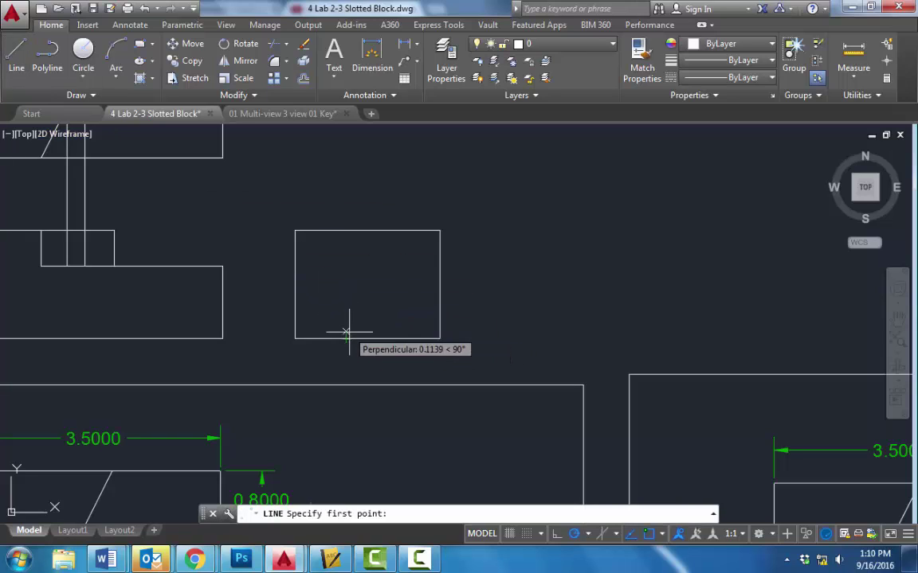
pyautogui.click(346, 337)
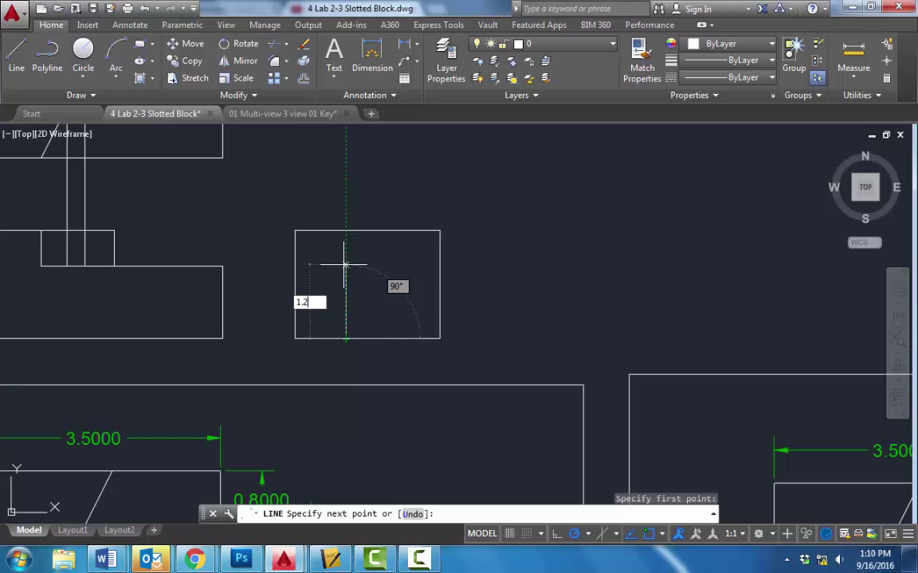
pyautogui.write('1.2')
pyautogui.press('Return')
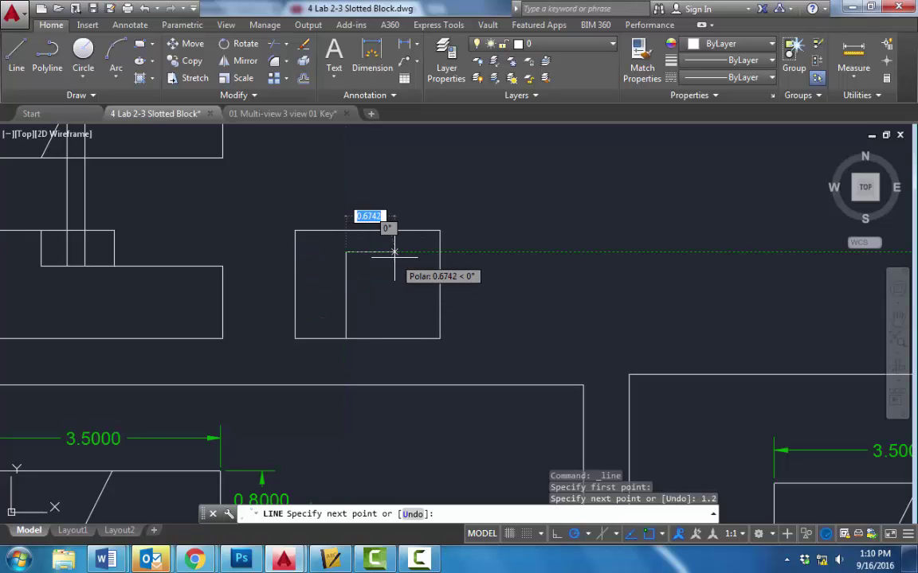
pyautogui.write('.5')
pyautogui.press('Return')
pyautogui.click(382, 339)
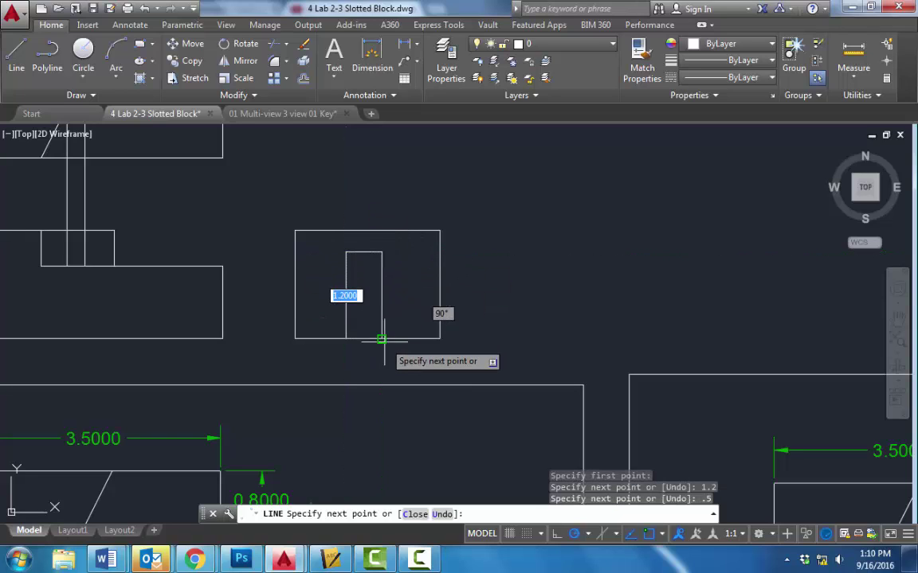
pyautogui.press('Escape')
pyautogui.press('Escape')
# Draw a horizontal line across the full width of the new side view, aligned with the front view's step line
pyautogui.scroll(-2, 361, 335)
pyautogui.moveTo(366, 344); pyautogui.dragTo(415, 91, button='middle')
pyautogui.scroll(2, 355, 348)
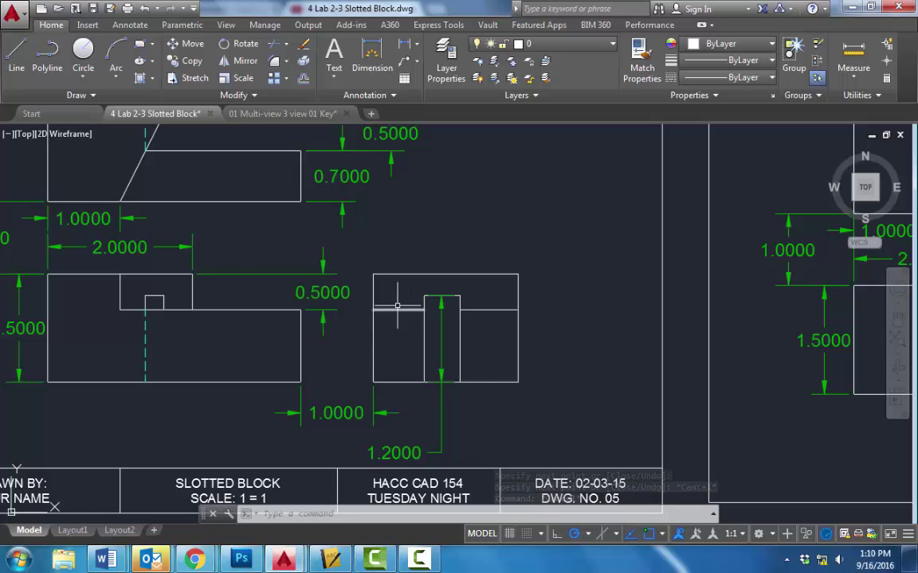
pyautogui.scroll(-4, 373, 338)
pyautogui.scroll(4, 373, 338)
pyautogui.click(16, 49)
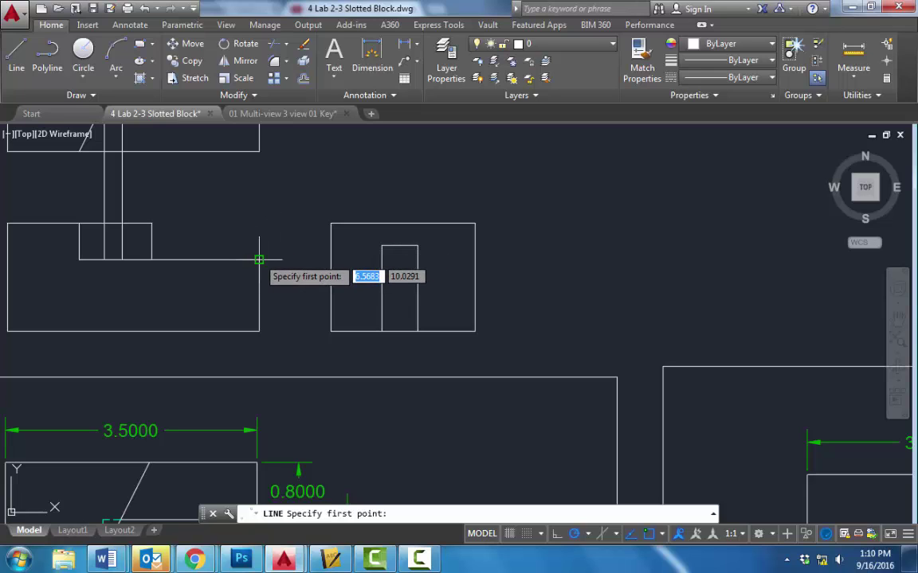
pyautogui.click(331, 259)
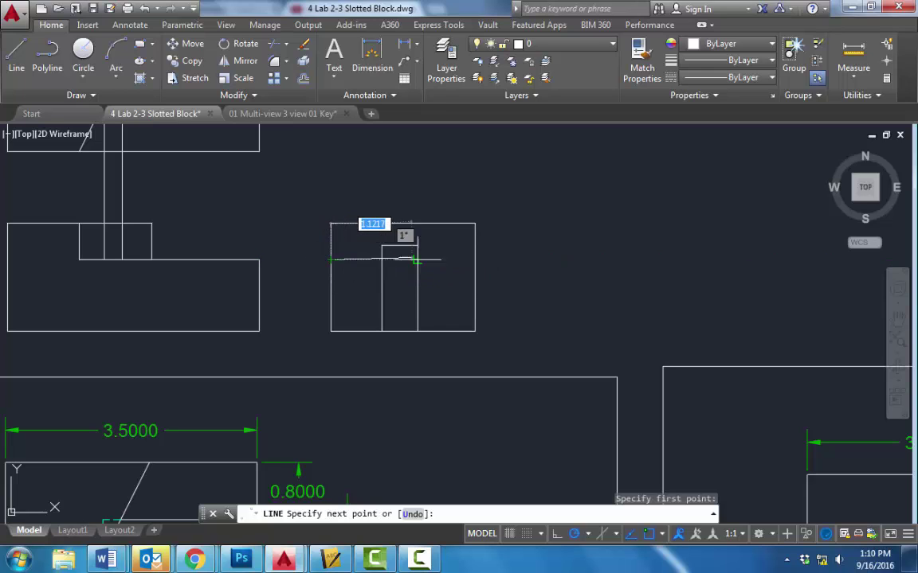
pyautogui.click(474, 260)
pyautogui.press('Escape')
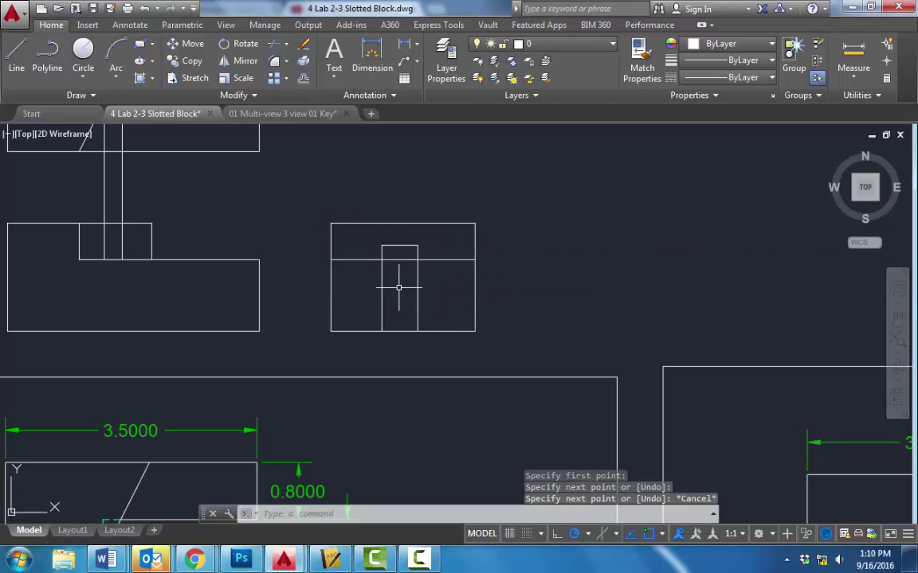
# Trim away the part of the horizontal step line that lies inside the side view's slot
pyautogui.write('tr')
pyautogui.press('Return')
pyautogui.press('Return')
pyautogui.click(399, 260)
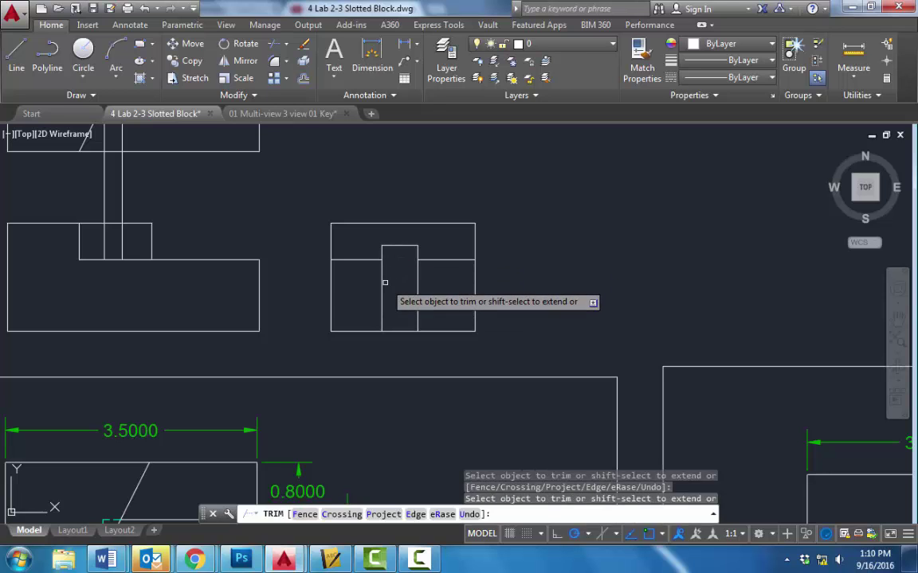
pyautogui.press('Escape')
# Draw a horizontal projection line from the top left corner of the side view's slot to the left slot line in the front view
pyautogui.moveTo(332, 296)
pyautogui.mouseDown(button='middle')
pyautogui.moveTo(395, 298)
pyautogui.moveTo(435, 129)
pyautogui.moveTo(399, 2)
pyautogui.mouseUp(button='middle')
pyautogui.scroll(2, 177, 342)
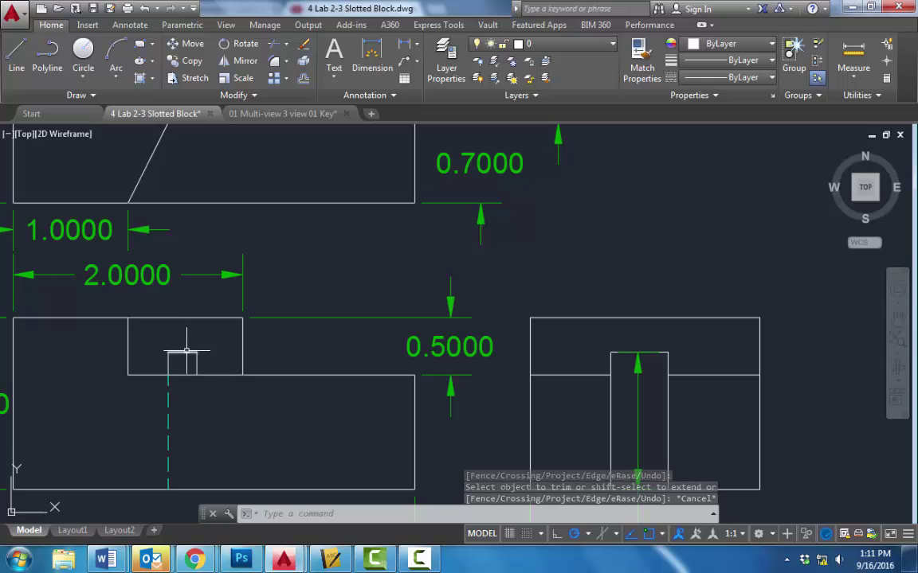
pyautogui.click(182, 352)
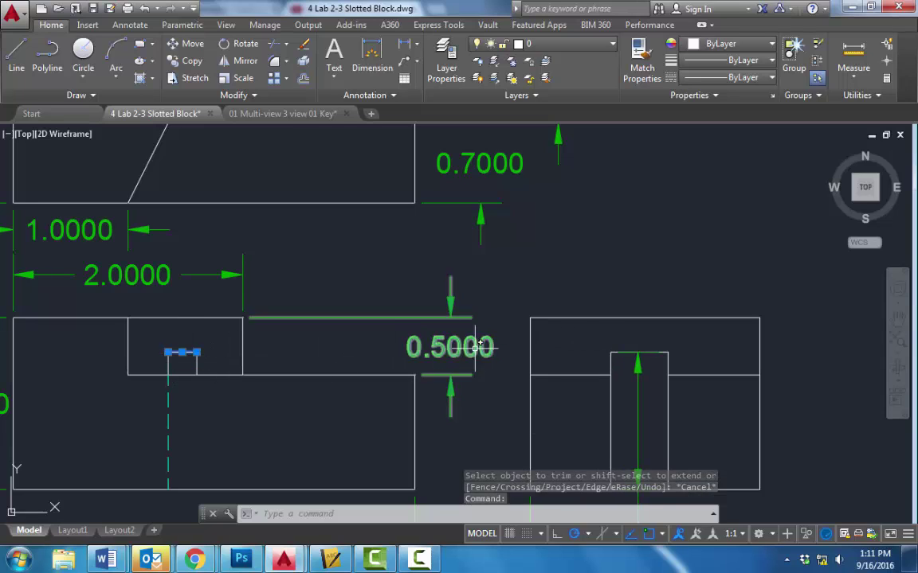
pyautogui.press('Escape')
pyautogui.scroll(-4, 433, 236)
pyautogui.moveTo(432, 237); pyautogui.dragTo(428, 470, button='middle')
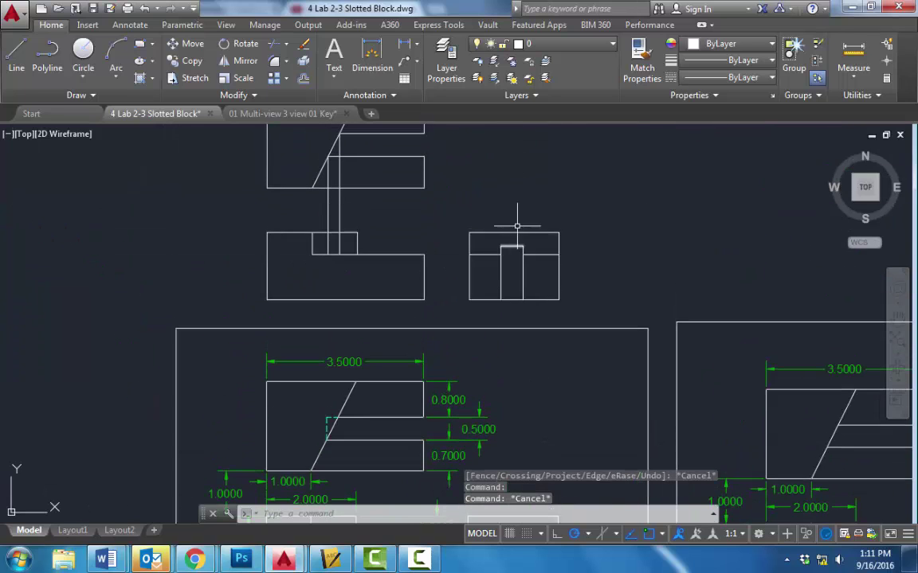
pyautogui.scroll(2, 516, 181)
pyautogui.click(17, 57)
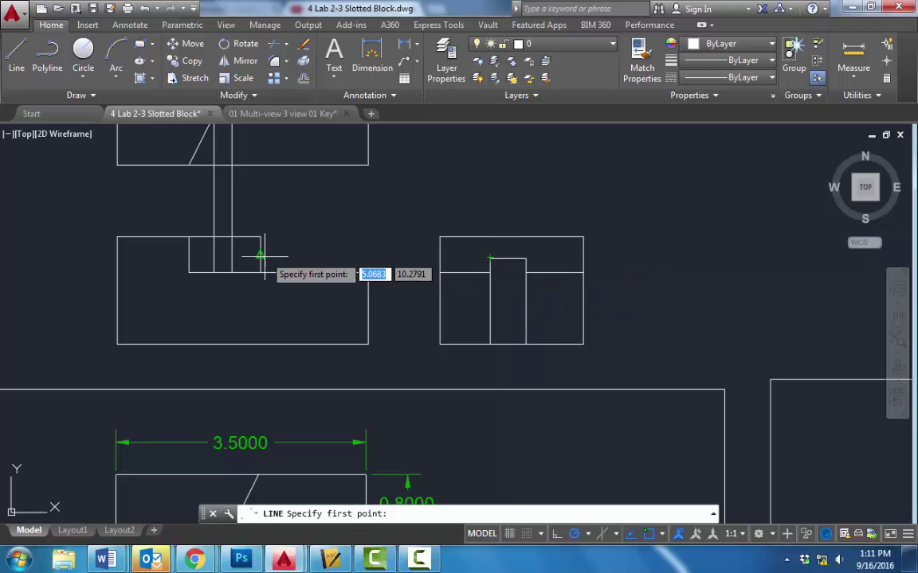
pyautogui.click(489, 258)
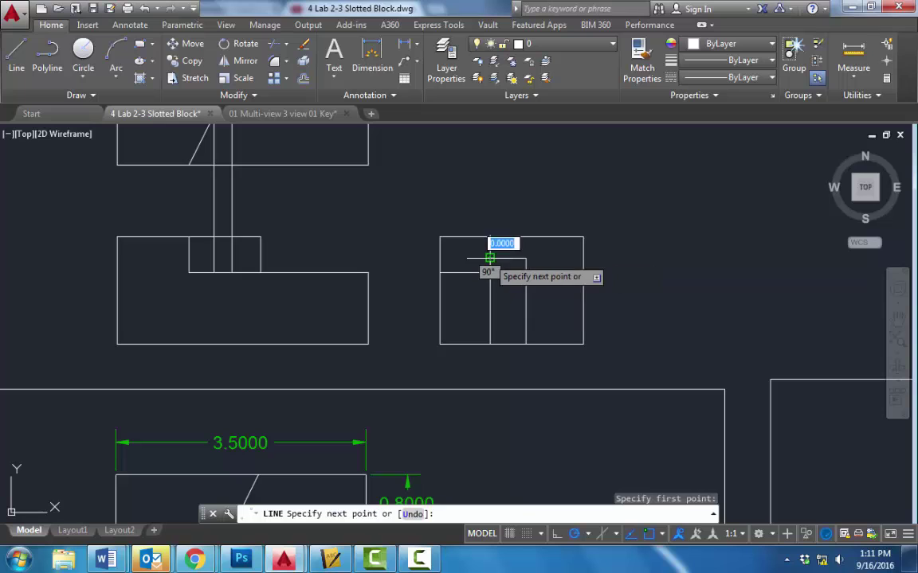
pyautogui.click(214, 258)
pyautogui.press('Escape')
pyautogui.press('Escape')
# Try shortening the horizontal projection line by moving its side-view end back to the front view's slot, and undo the stretch
pyautogui.click(389, 258)
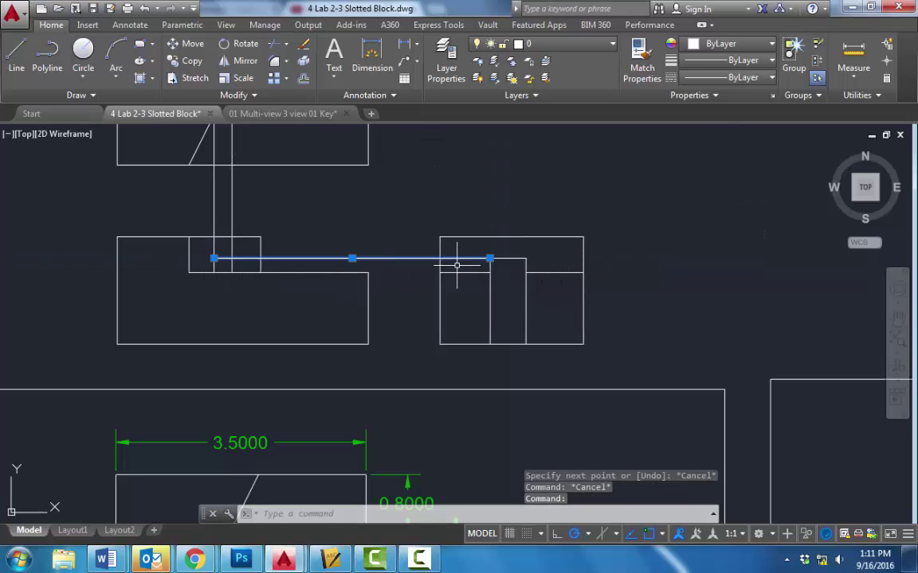
pyautogui.click(490, 258)
pyautogui.press('Escape')
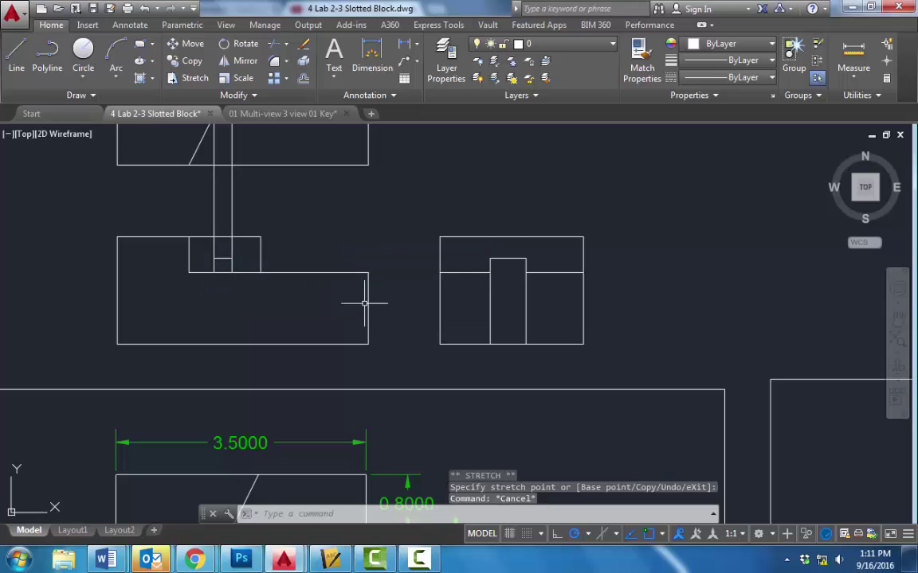
pyautogui.hotkey('ctrl', 'z')
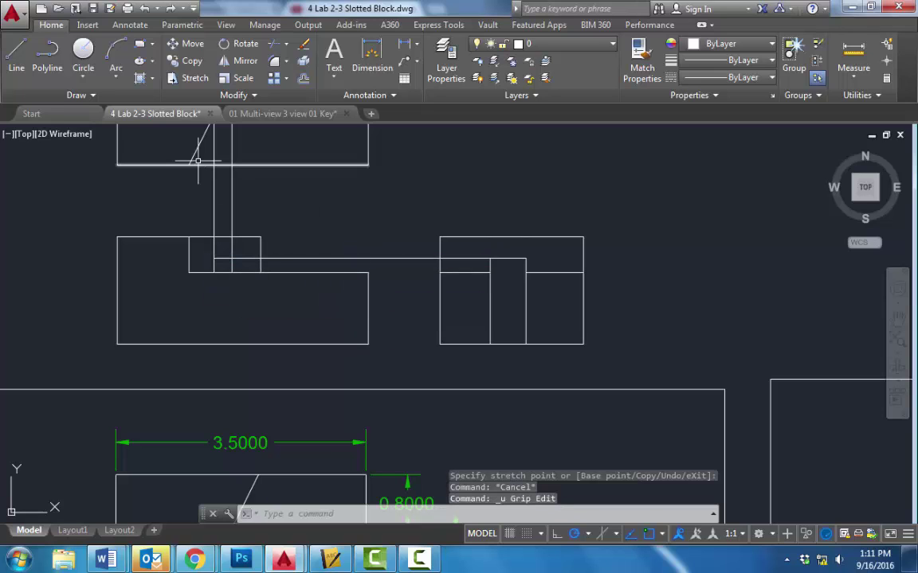
# Trim the horizontal projection line beyond the front view's slot opening, and the two vertical lines inside the view above that opening
pyautogui.click(272, 45)
pyautogui.press('Return')
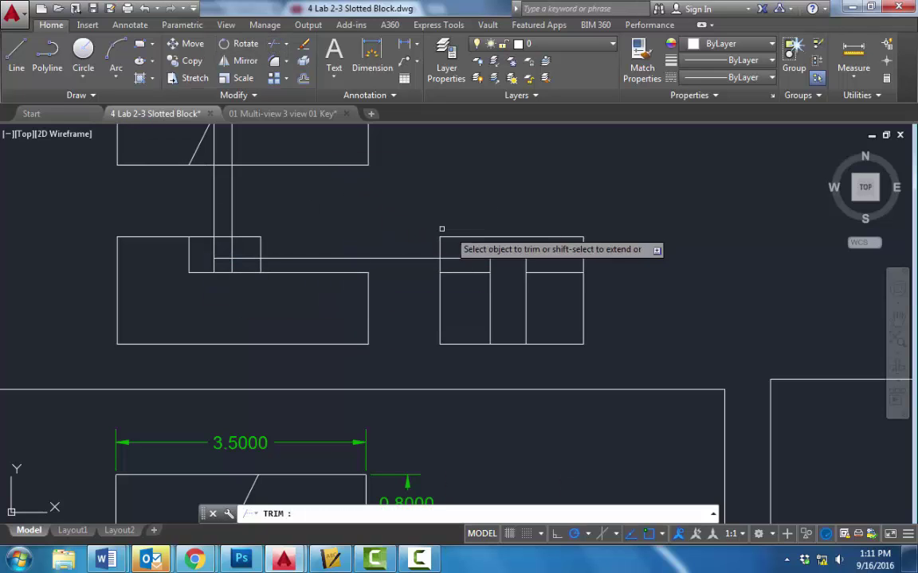
pyautogui.click(341, 256)
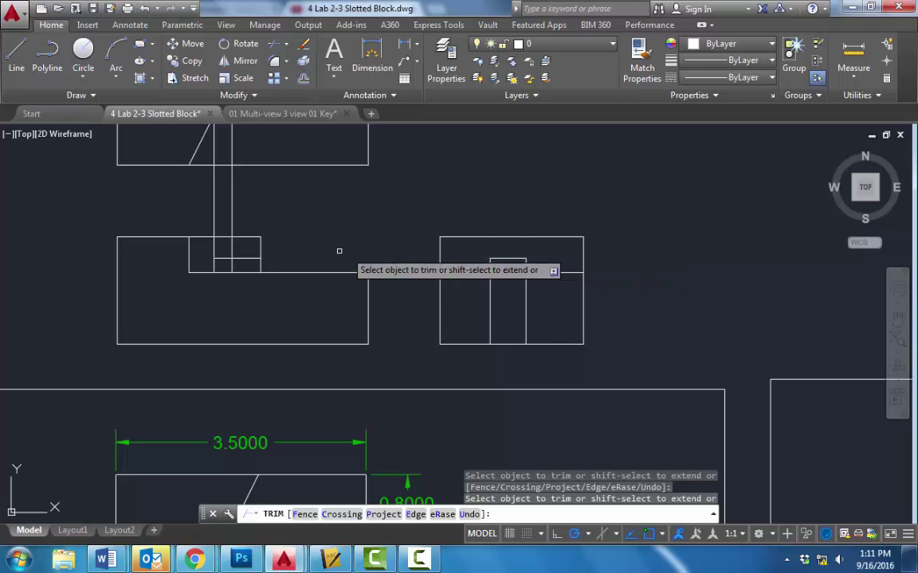
pyautogui.click(249, 258)
pyautogui.click(248, 259)
pyautogui.click(208, 244)
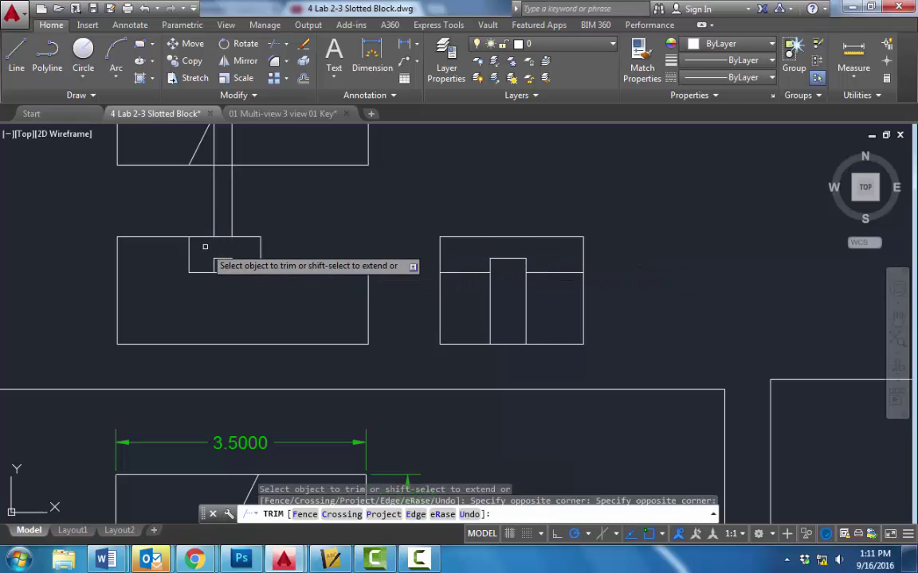
# Erase the two remaining vertical projection lines between the top and front views
pyautogui.press('Escape')
pyautogui.click(250, 210)
pyautogui.click(194, 180)
pyautogui.press('Delete')
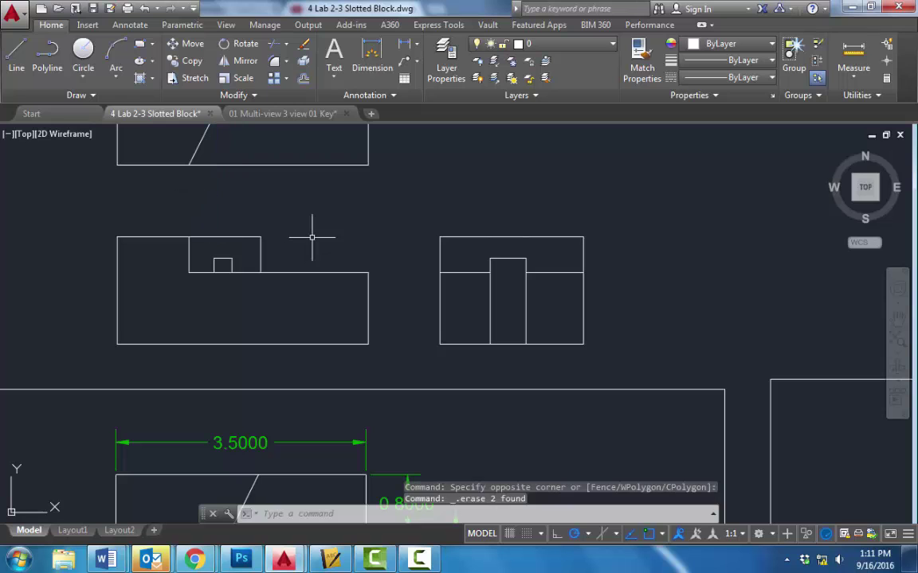
# Find HIDDEN2 among the loadable linetypes in acad.lin and leave without loading anything
pyautogui.scroll(-4, 294, 263)
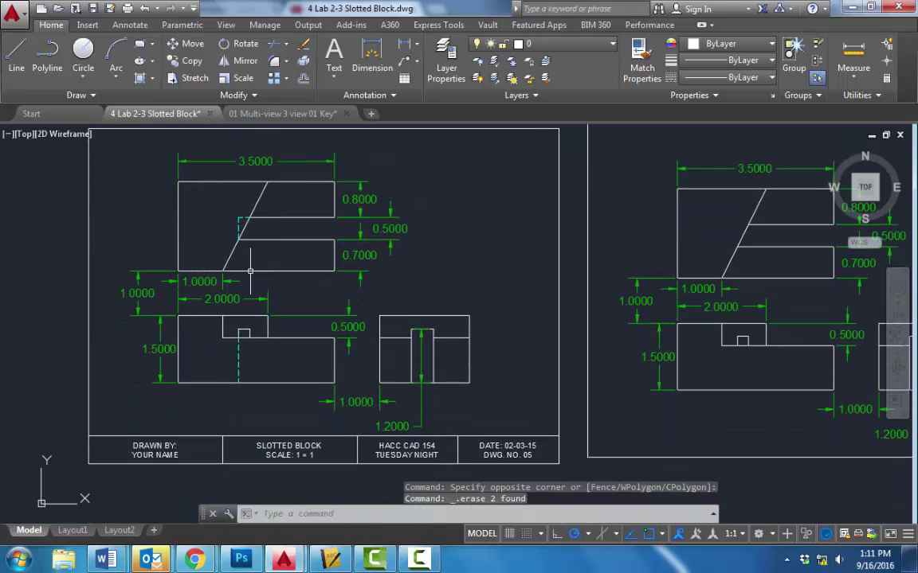
pyautogui.moveTo(418, 217)
pyautogui.mouseDown(button='middle')
pyautogui.moveTo(415, 432)
pyautogui.moveTo(399, 489)
pyautogui.mouseUp(button='middle')
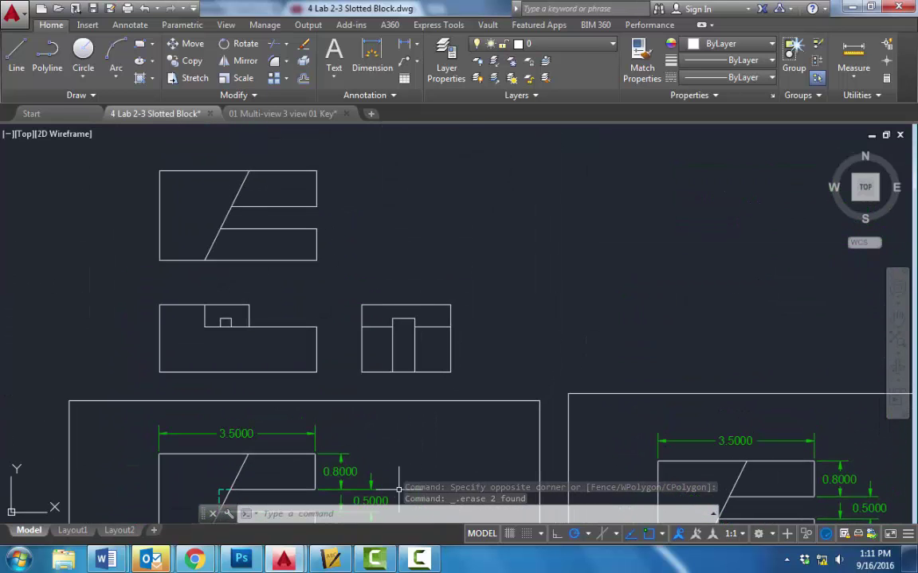
pyautogui.click(729, 59)
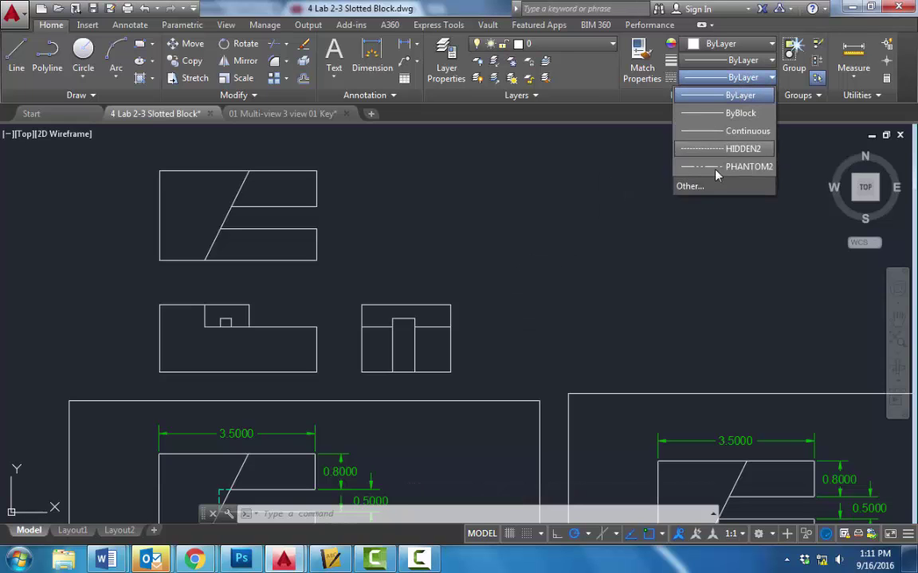
pyautogui.click(691, 184)
pyautogui.click(569, 158)
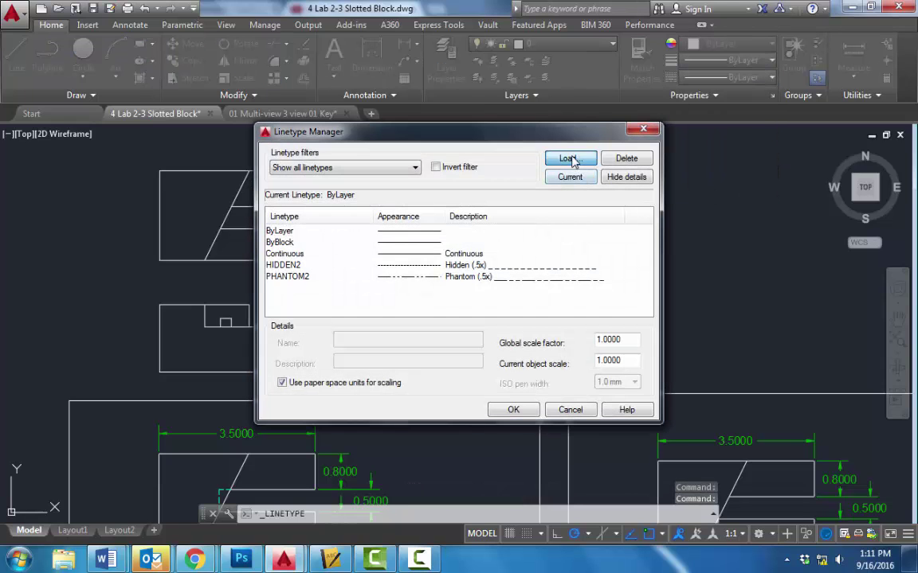
pyautogui.moveTo(597, 251); pyautogui.dragTo(598, 314)
pyautogui.click(342, 320)
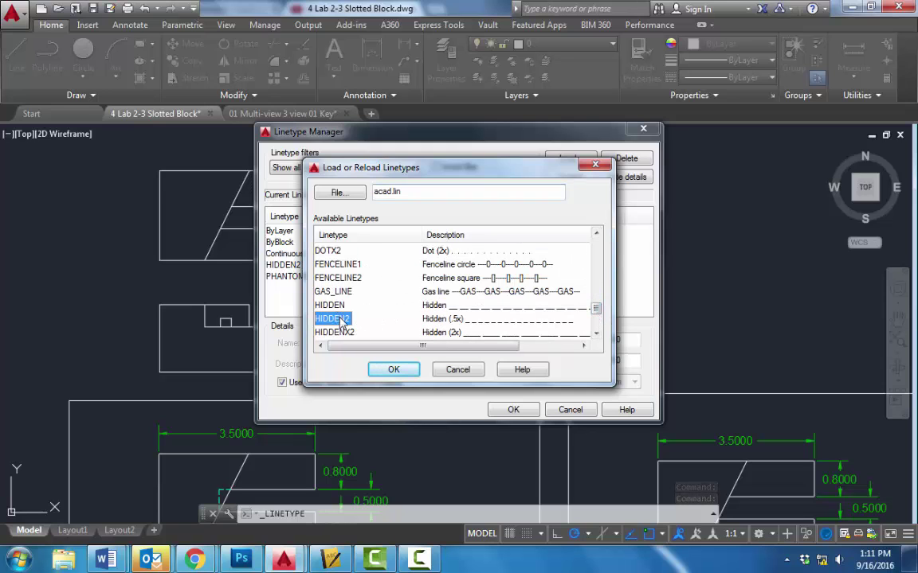
pyautogui.click(454, 370)
pyautogui.click(569, 409)
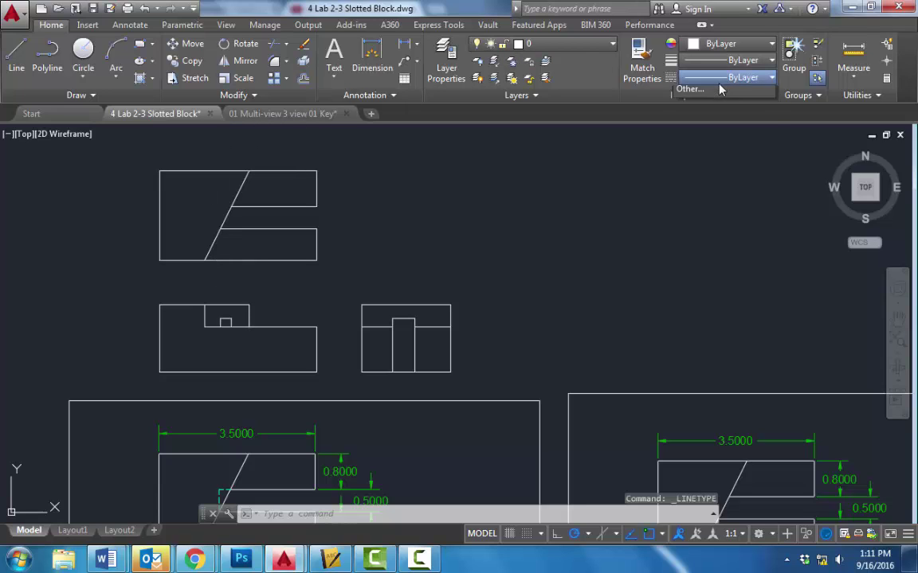
# Make HIDDEN2 the current linetype and draw a vertical hidden line from below the front view's slot opening to its bottom edge
pyautogui.click(741, 77)
pyautogui.click(730, 149)
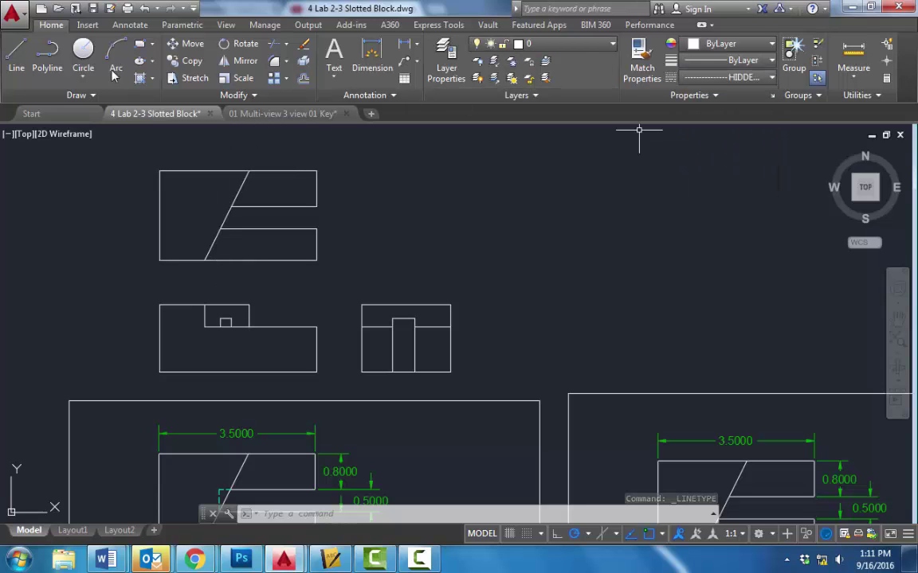
pyautogui.write('l')
pyautogui.press('Return')
pyautogui.scroll(2, 210, 322)
pyautogui.moveTo(217, 323); pyautogui.dragTo(297, 118, button='middle')
pyautogui.scroll(-4, 299, 124)
pyautogui.scroll(4, 291, 311)
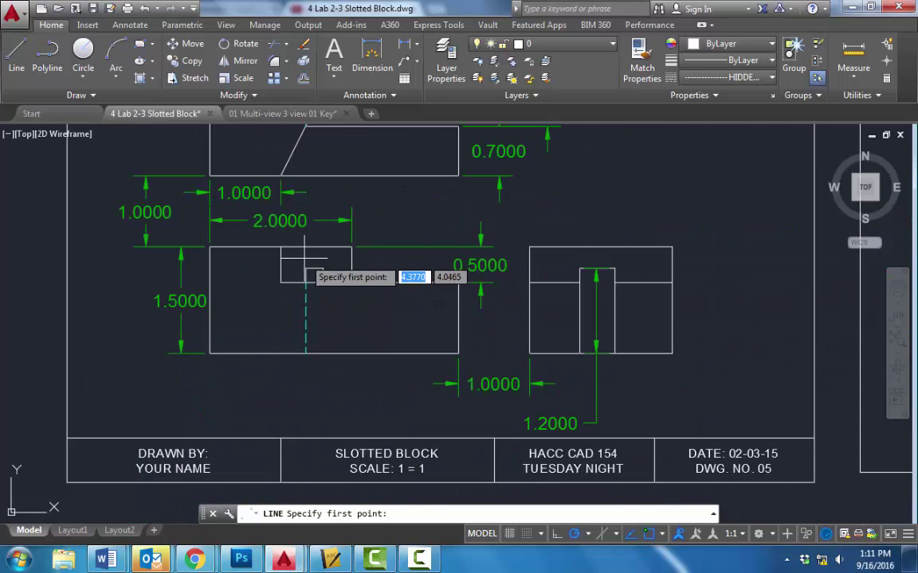
pyautogui.moveTo(302, 180); pyautogui.dragTo(299, 510, button='middle')
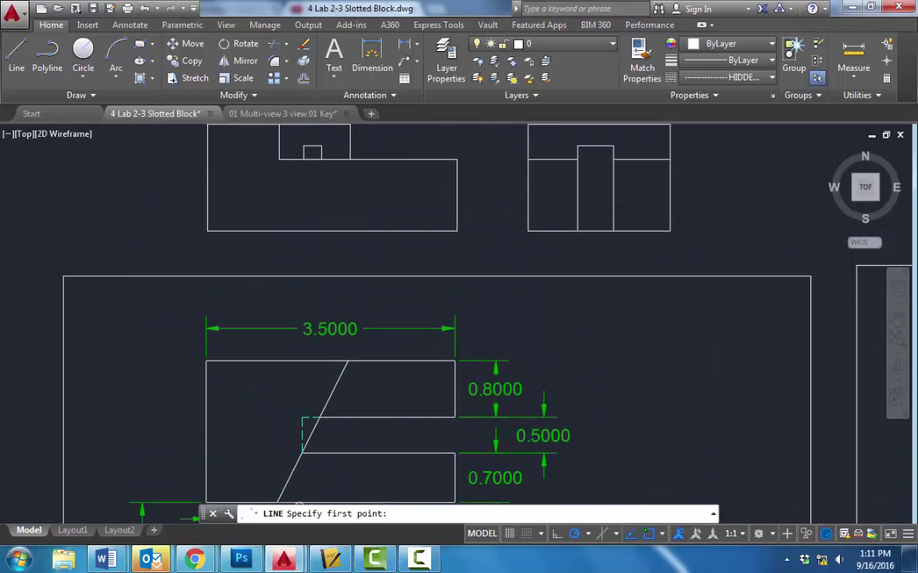
pyautogui.moveTo(310, 242); pyautogui.dragTo(301, 311, button='middle')
pyautogui.click(293, 230)
pyautogui.click(292, 301)
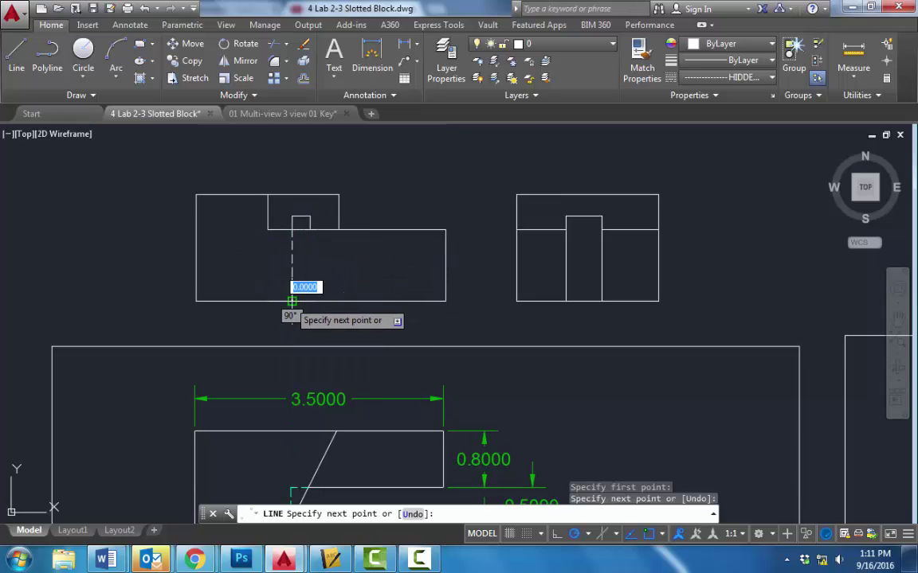
pyautogui.press('Return')
# Draw a vertical hidden line upward in the top view from the corner where the slot's lower edge meets the slanted line
pyautogui.moveTo(287, 219); pyautogui.dragTo(296, 396, button='middle')
pyautogui.press('Return')
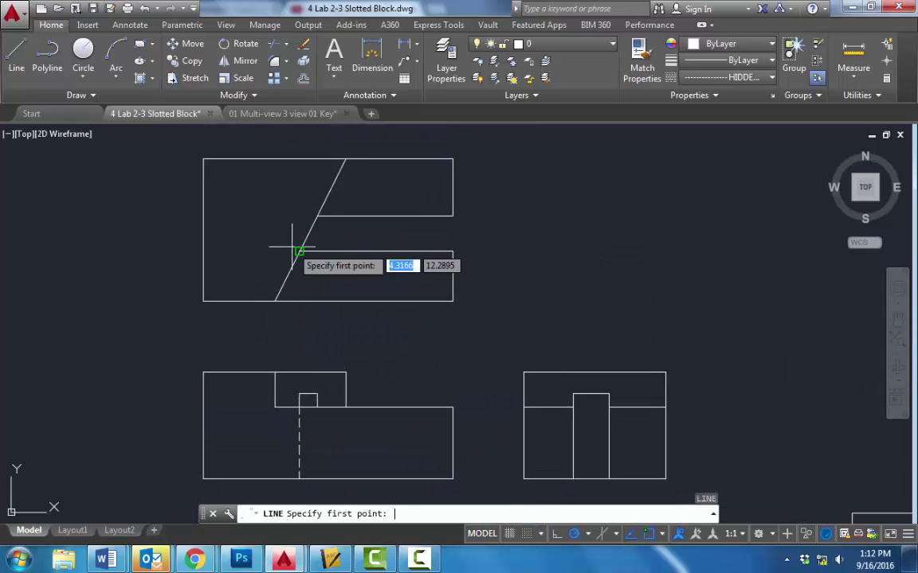
pyautogui.click(299, 251)
pyautogui.click(299, 179)
pyautogui.press('Return')
# Try drawing a short horizontal hidden line from the slot's upper corner to the vertical hidden line in the top view, and undo it
pyautogui.press('Return')
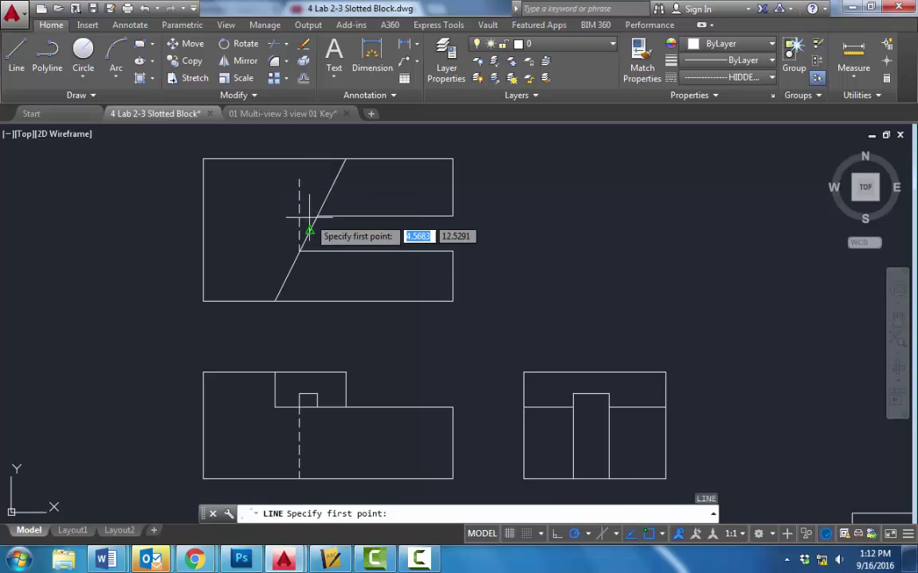
pyautogui.click(317, 216)
pyautogui.click(309, 216)
pyautogui.press('Return')
pyautogui.scroll(4, 304, 207)
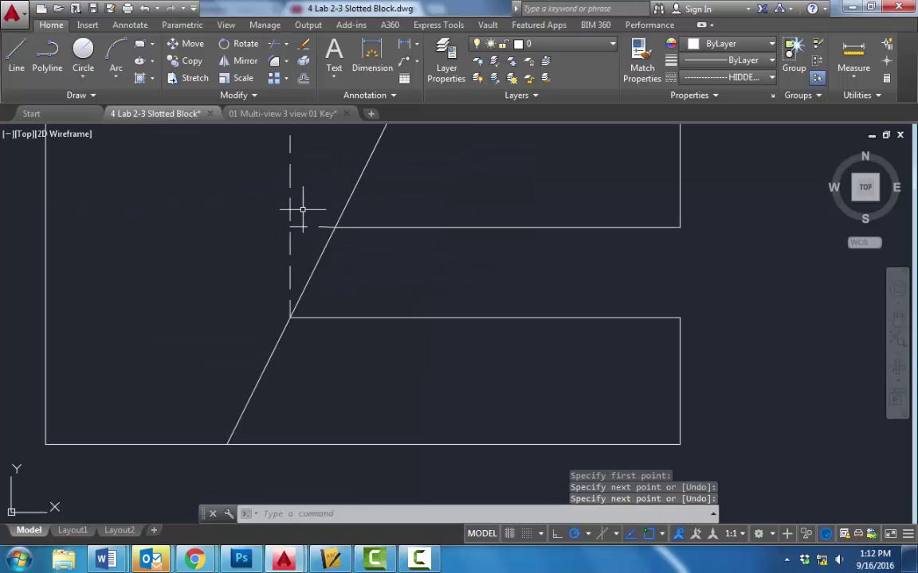
pyautogui.scroll(2, 313, 241)
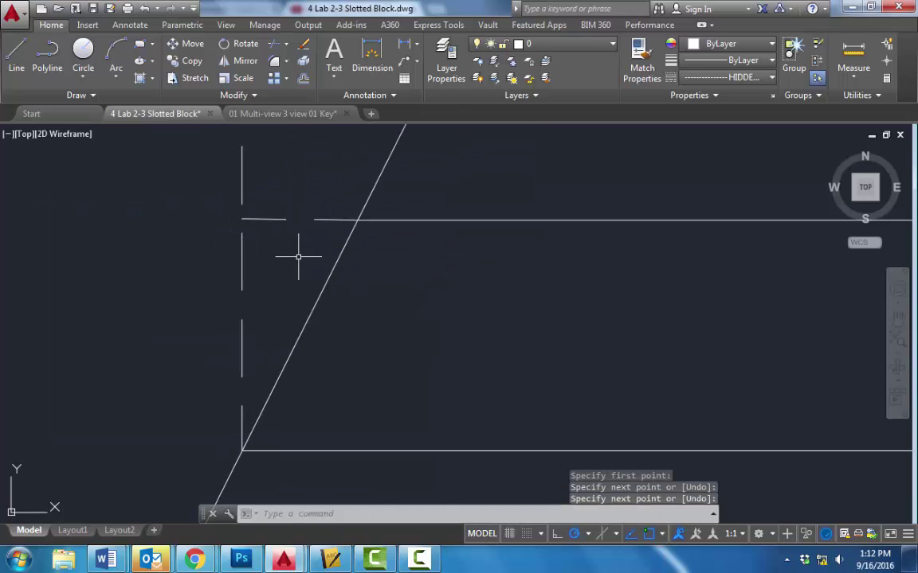
pyautogui.hotkey('ctrl', 'z')
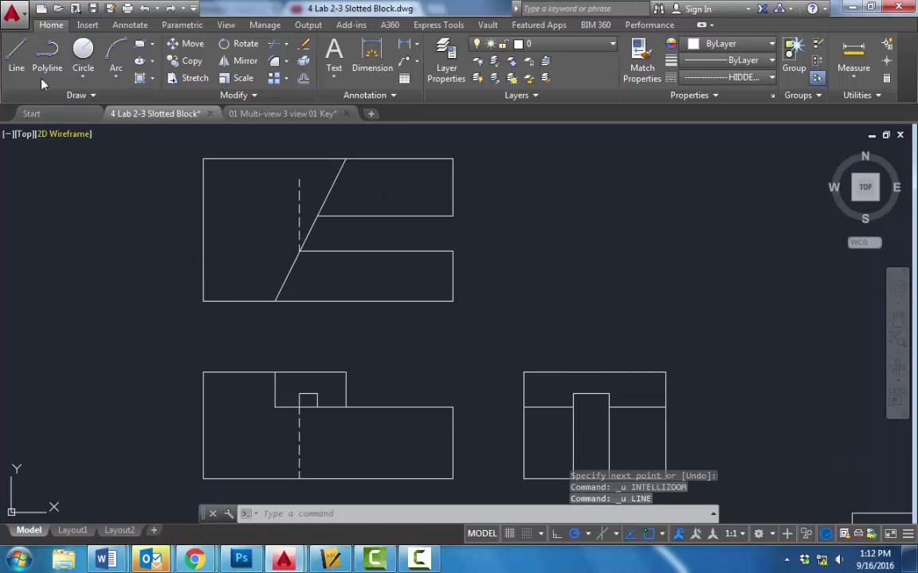
# Draw a horizontal hidden line leftward from the top view's upper slot corner, extending past the vertical hidden line
pyautogui.click(16, 56)
pyautogui.click(316, 215)
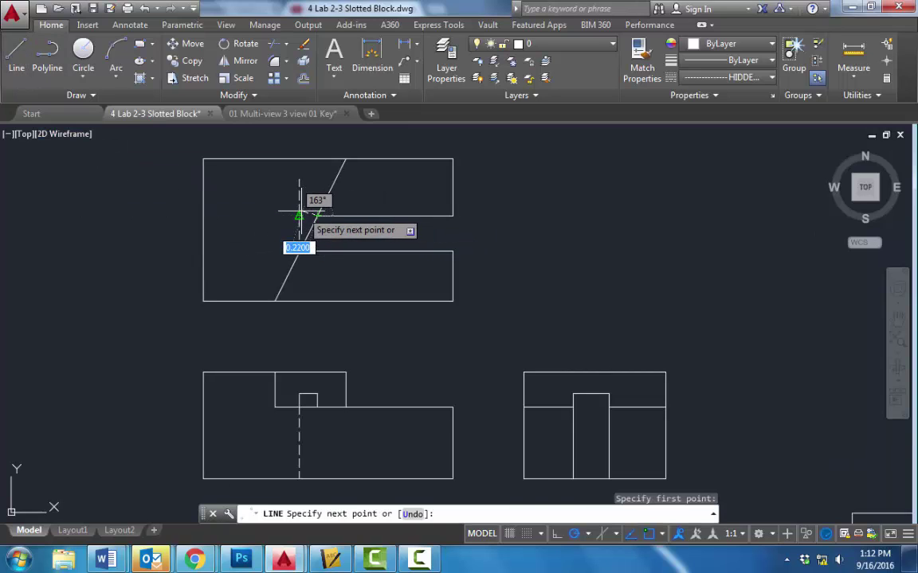
pyautogui.scroll(2, 299, 216)
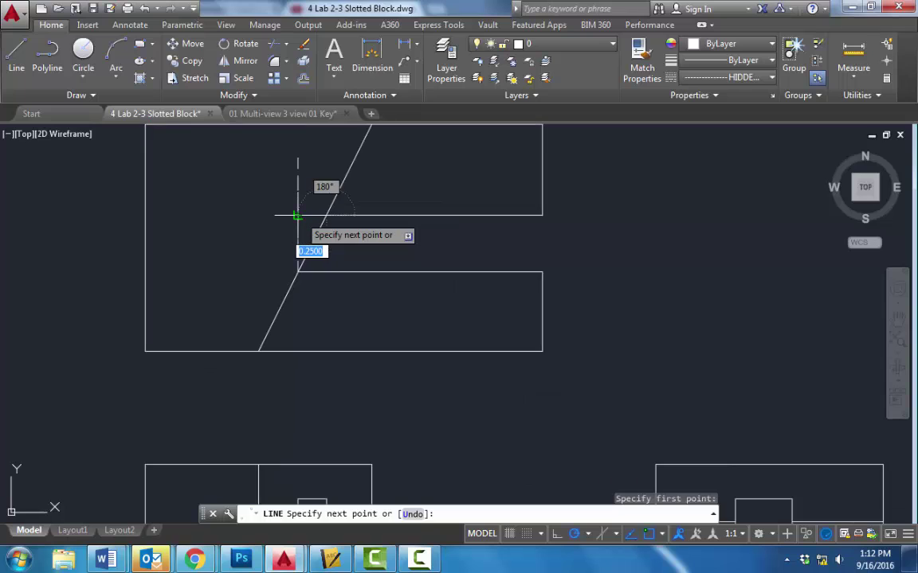
pyautogui.scroll(2, 299, 216)
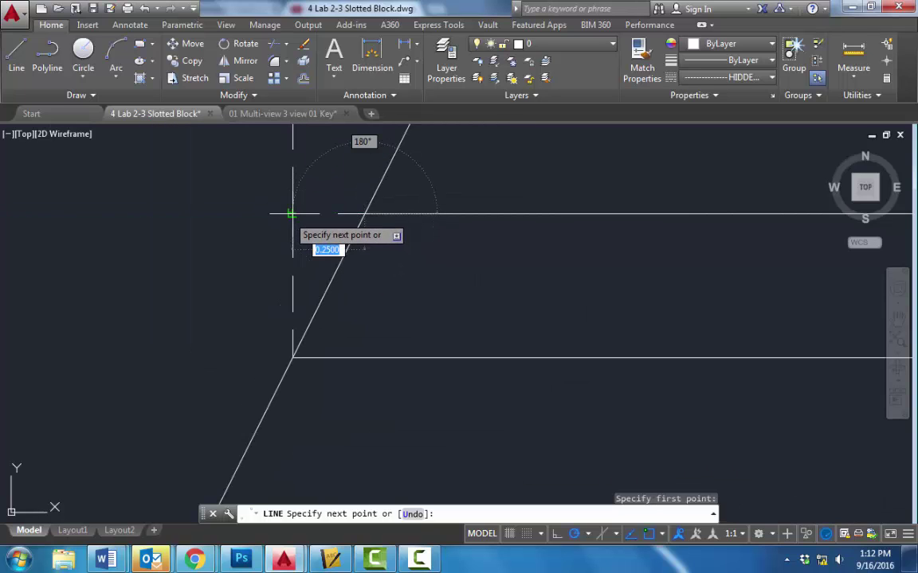
pyautogui.press('Escape')
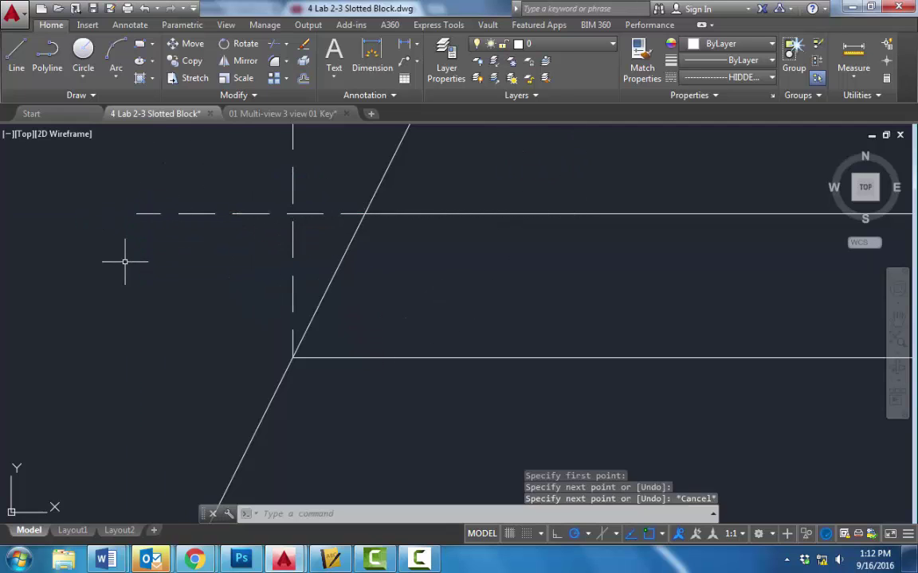
pyautogui.press('Escape')
pyautogui.press('Escape')
# Trim the overhanging ends of both hidden lines in the top view so they meet at a corner
pyautogui.scroll(-4, 160, 253)
pyautogui.moveTo(184, 250); pyautogui.dragTo(295, 261, button='middle')
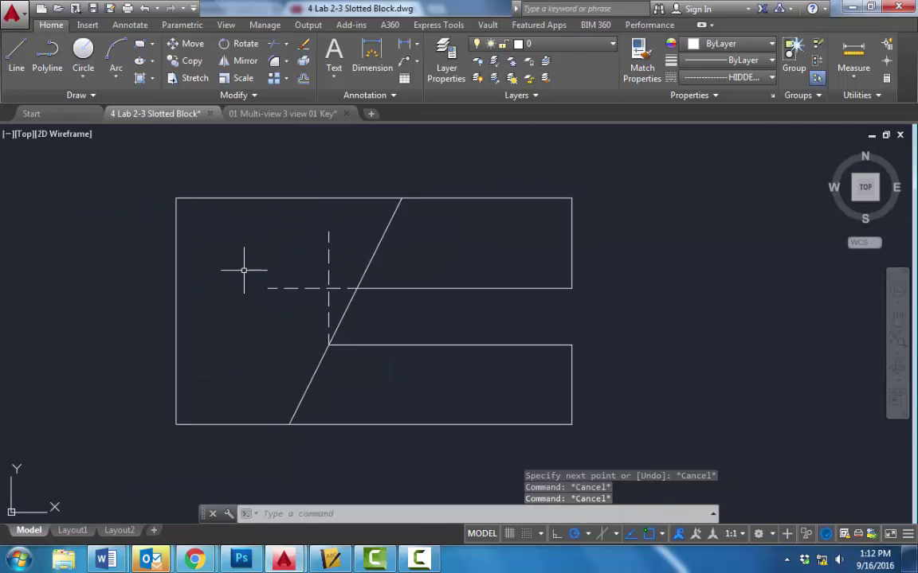
pyautogui.click(274, 44)
pyautogui.press('Return')
pyautogui.click(325, 253)
pyautogui.click(320, 254)
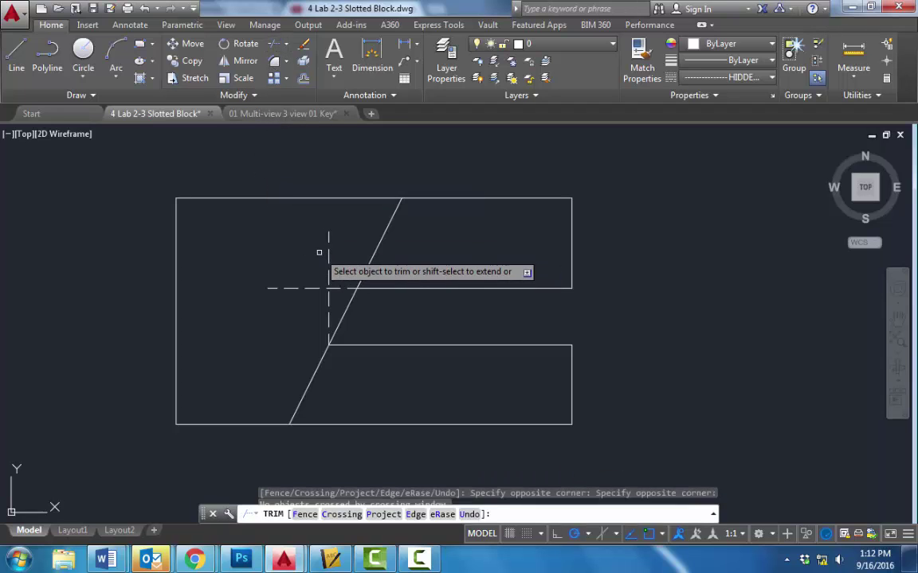
pyautogui.click(329, 253)
pyautogui.click(305, 296)
pyautogui.press('Escape')
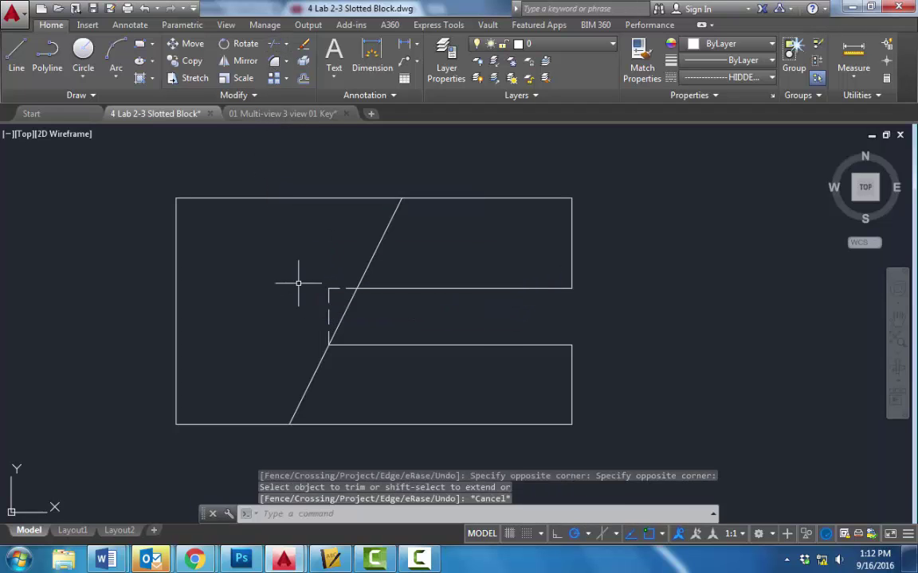
# Compare the new views with the reference drawing and inspect the SLOTTED BLOCK text in its title block
pyautogui.scroll(-3, 301, 281)
pyautogui.moveTo(315, 349); pyautogui.dragTo(319, 272, button='middle')
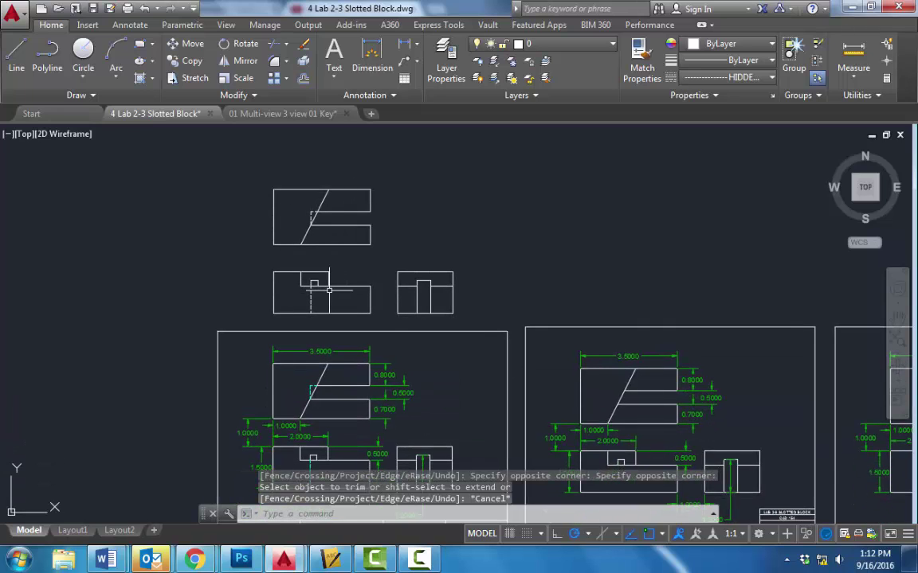
pyautogui.moveTo(390, 455); pyautogui.dragTo(392, 205, button='middle')
pyautogui.scroll(6, 351, 267)
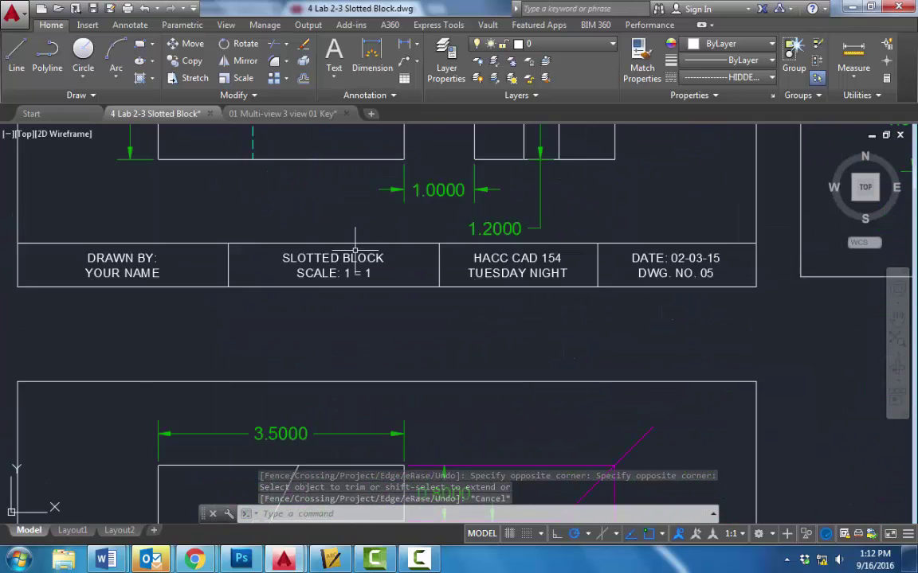
pyautogui.doubleClick(346, 266)
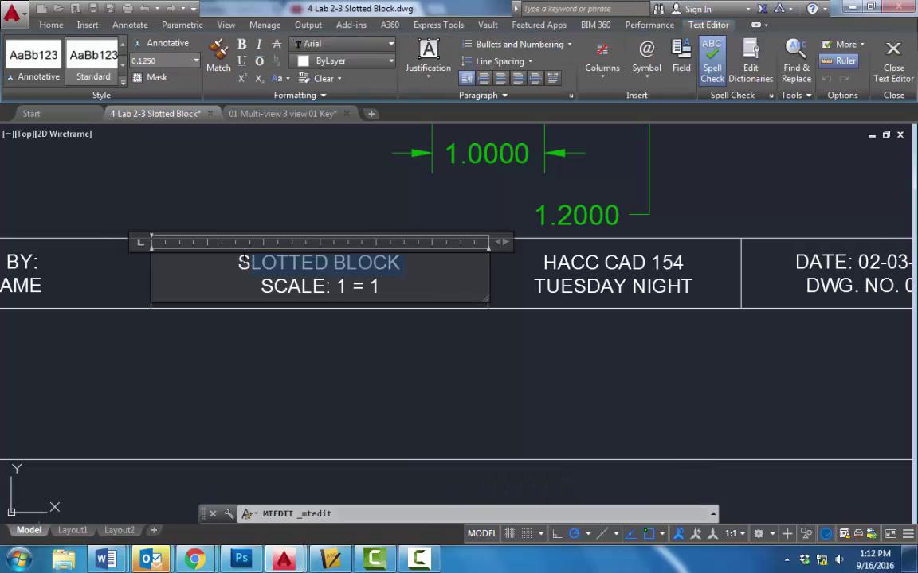
pyautogui.click(297, 189)
pyautogui.scroll(-6, 351, 188)
pyautogui.moveTo(351, 188); pyautogui.dragTo(351, 412, button='middle')
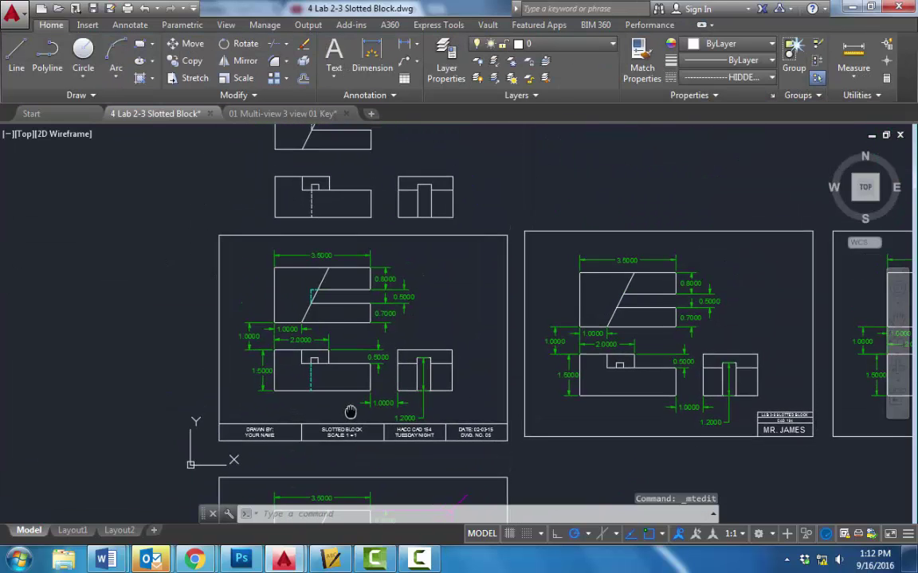